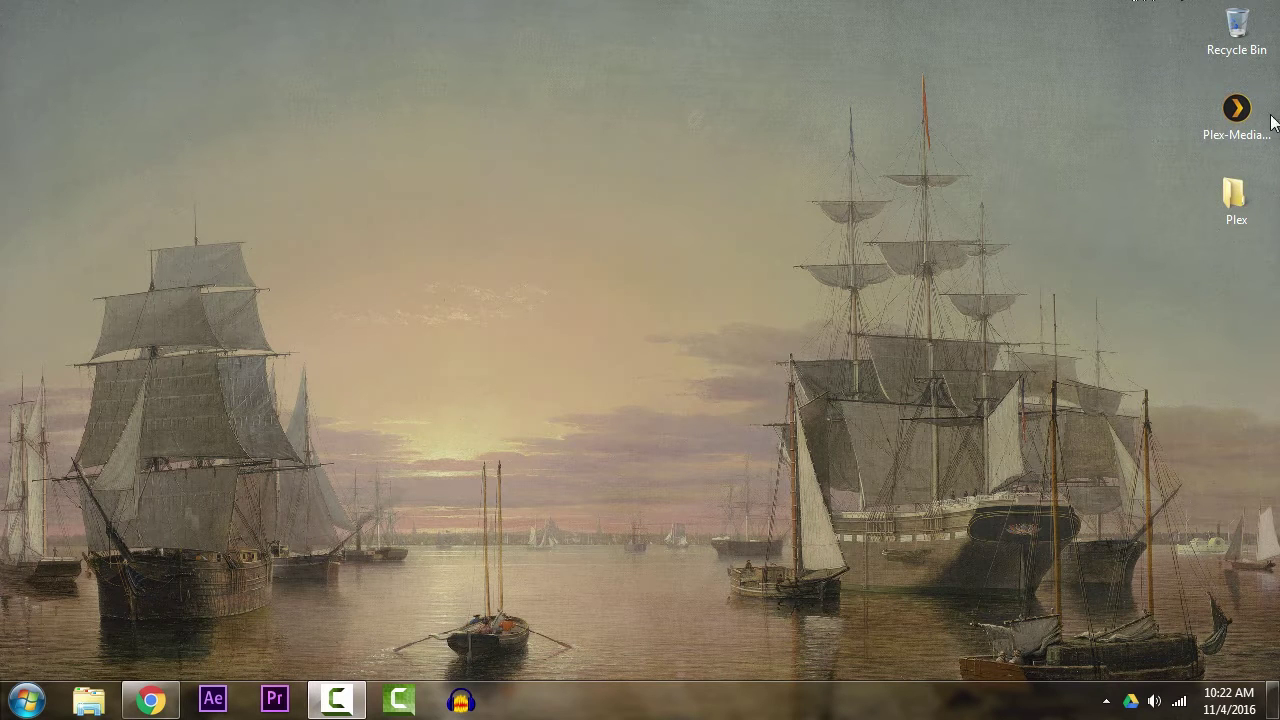
# - Switch to Chrome and look up the Mac version of Plex Media Server on the Plex downloads page
pyautogui.click(1238, 115)
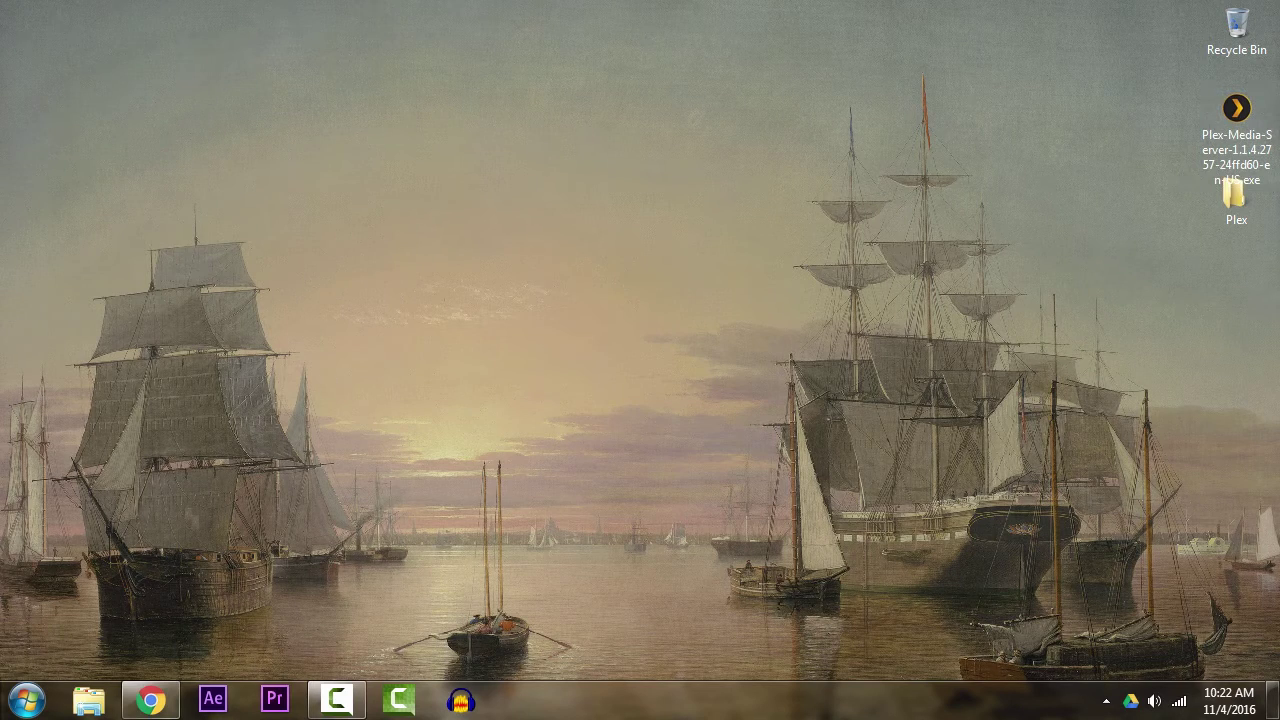
pyautogui.click(151, 700)
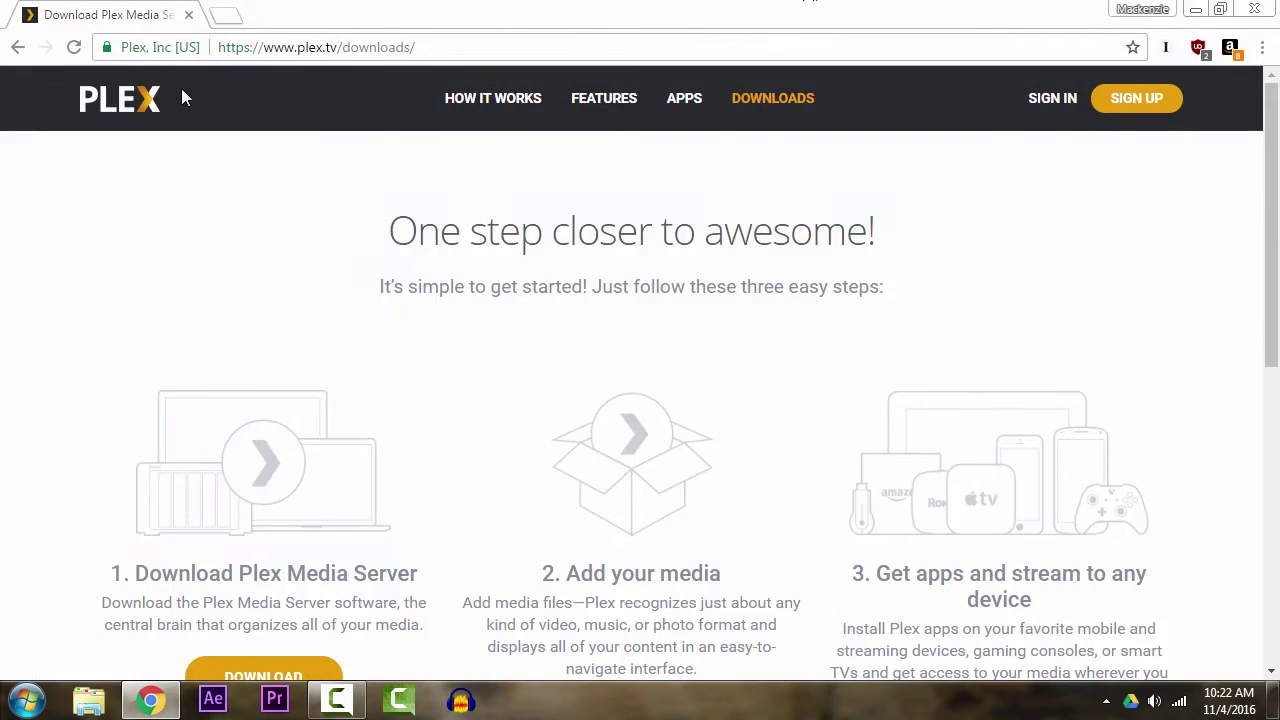
pyautogui.scroll(-2, 626, 446)
pyautogui.scroll(2, 636, 449)
pyautogui.scroll(-5, 300, 190)
pyautogui.click(307, 186)
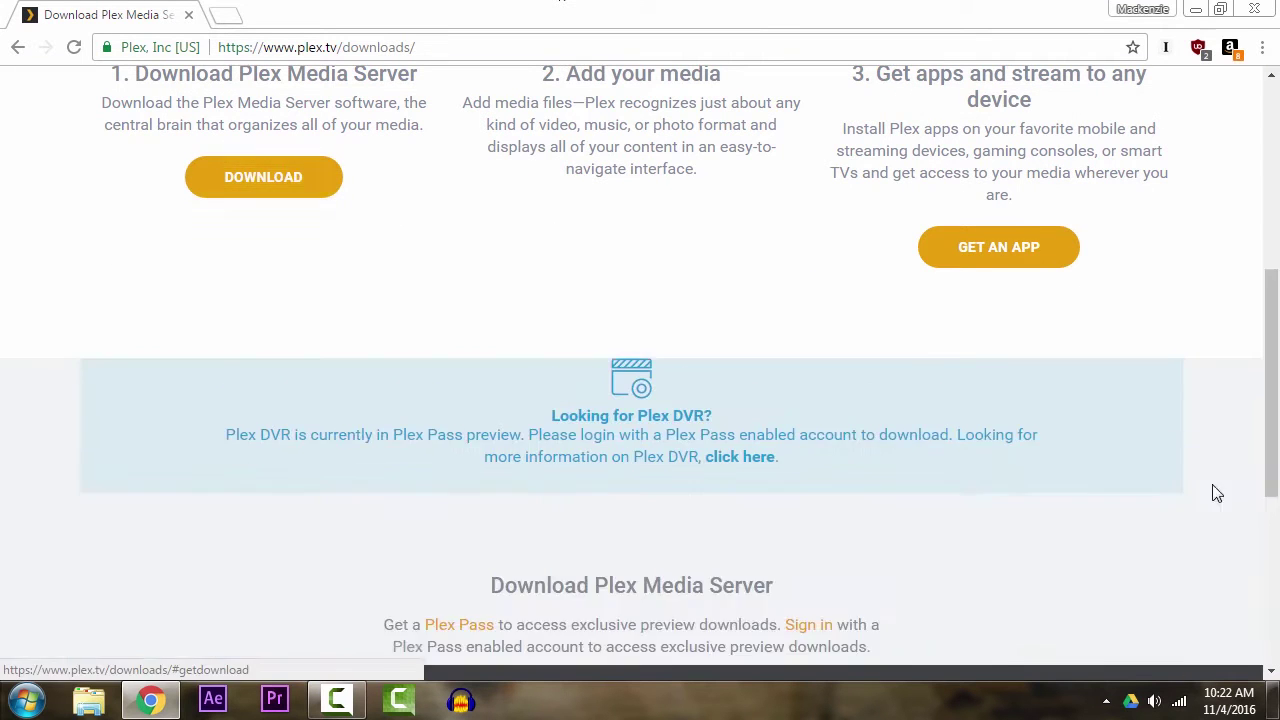
pyautogui.click(484, 466)
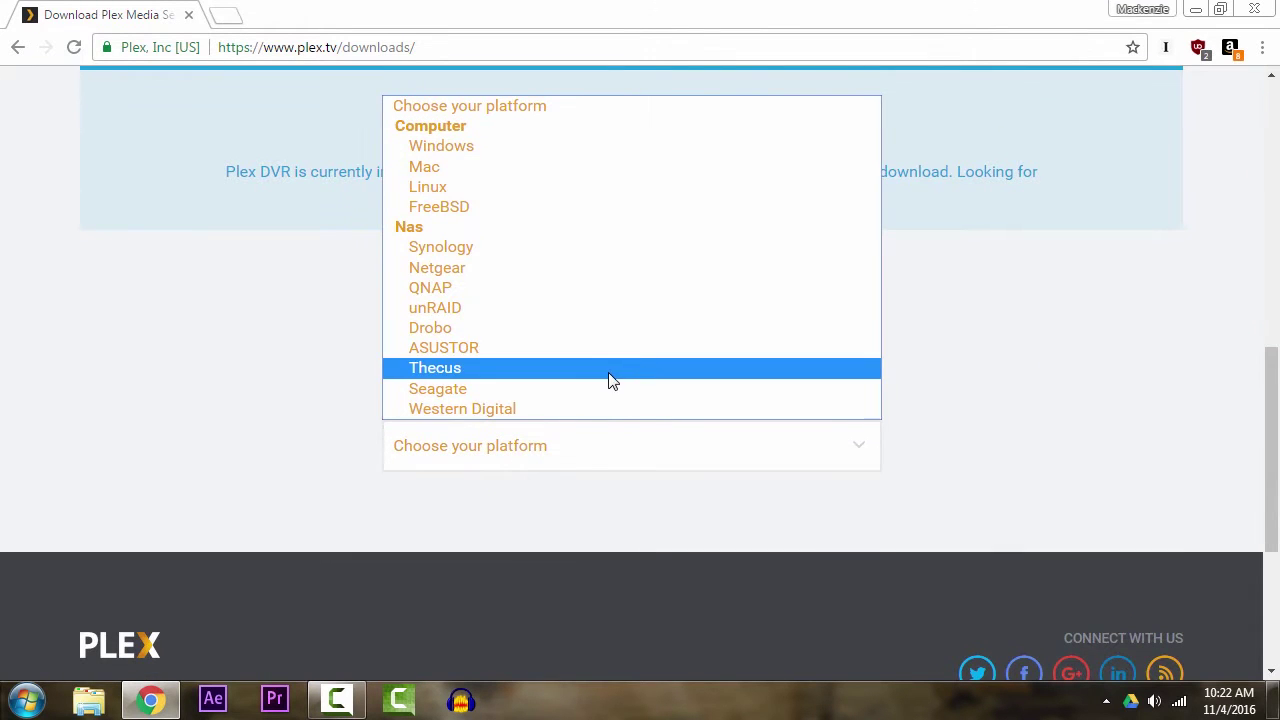
pyautogui.click(457, 164)
pyautogui.scroll(-3, 617, 630)
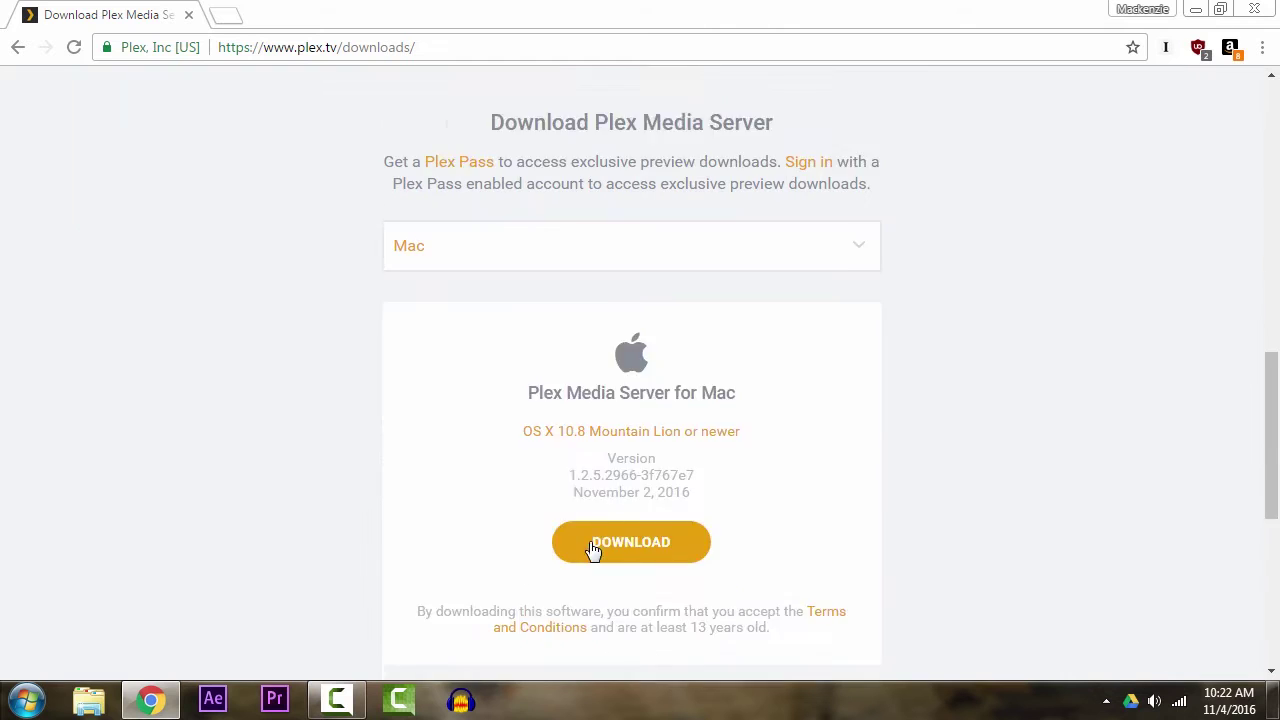
pyautogui.click(1197, 9)
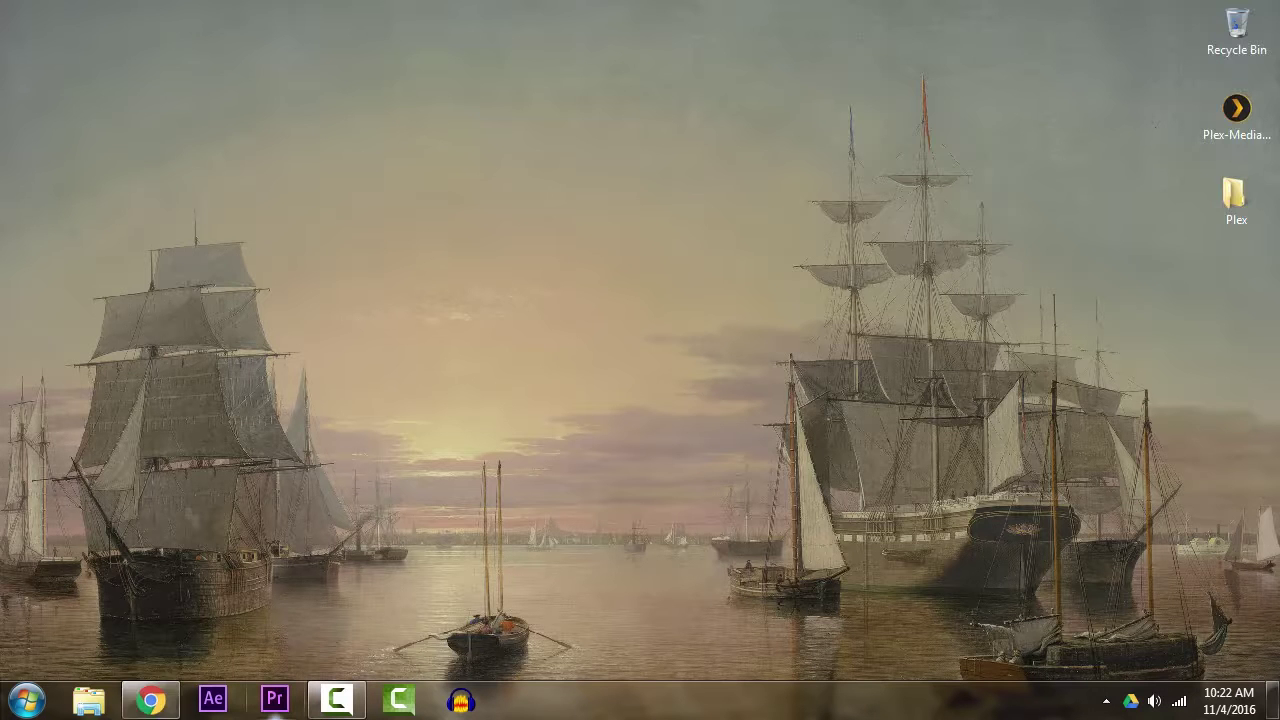
# - Open the Plex folder on the desktop and examine the movie files and their names in its Film folder
pyautogui.doubleClick(1245, 218)
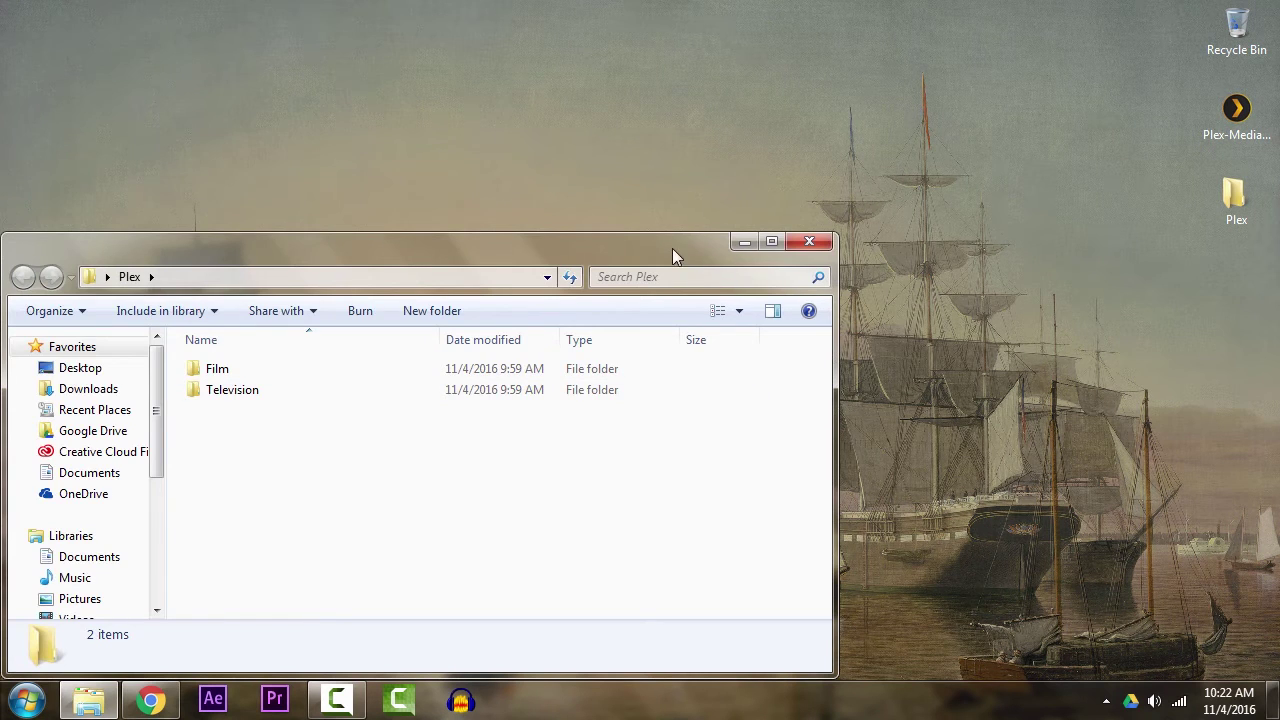
pyautogui.moveTo(672, 248); pyautogui.dragTo(856, 99)
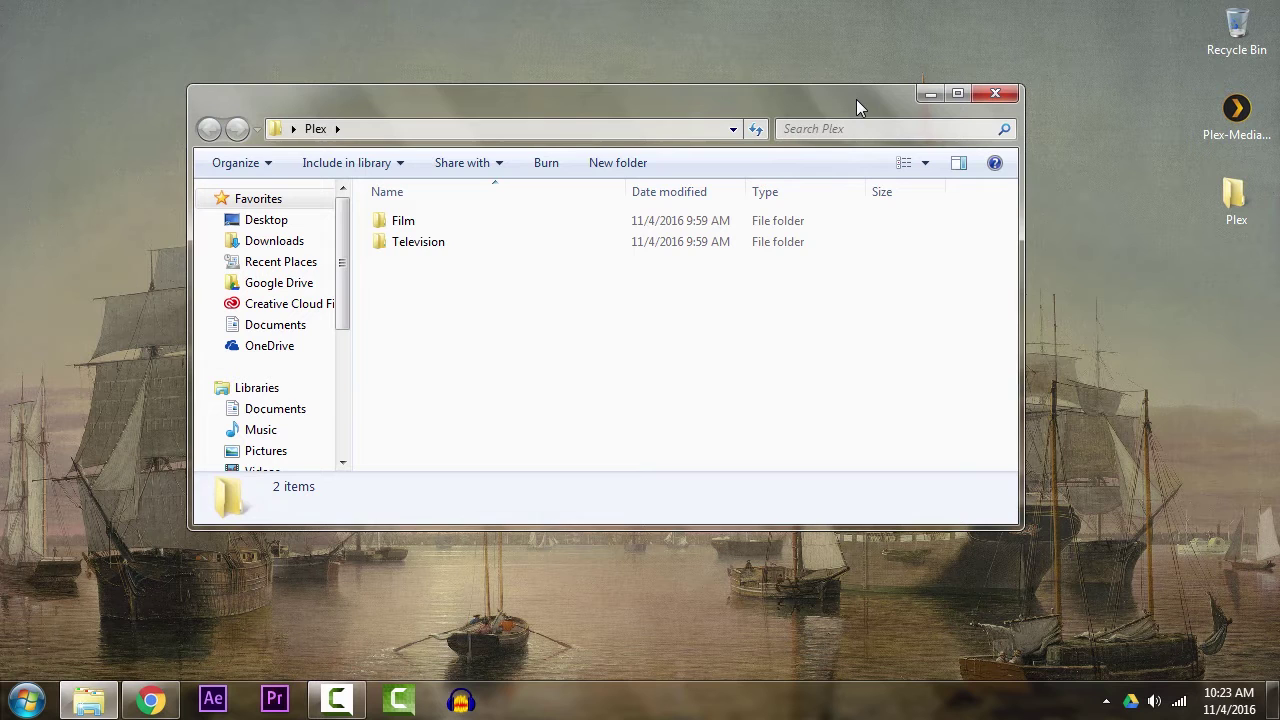
pyautogui.doubleClick(690, 236)
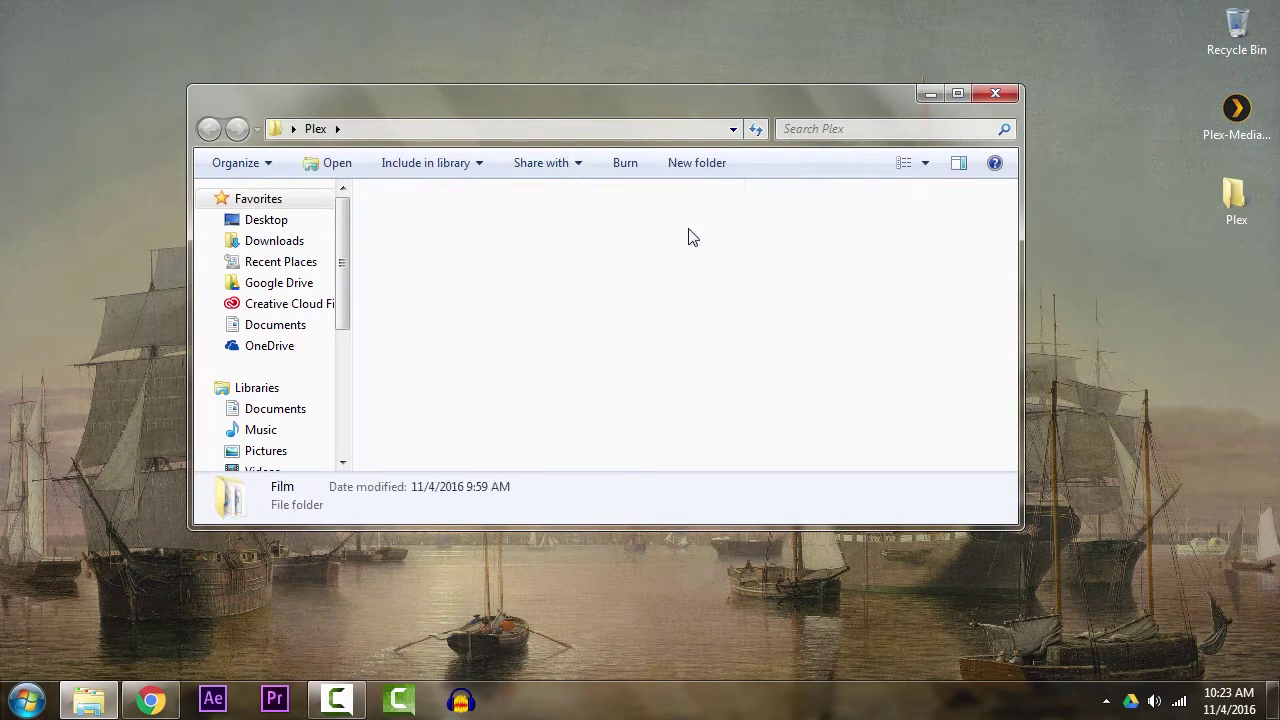
pyautogui.scroll(-1, 843, 277)
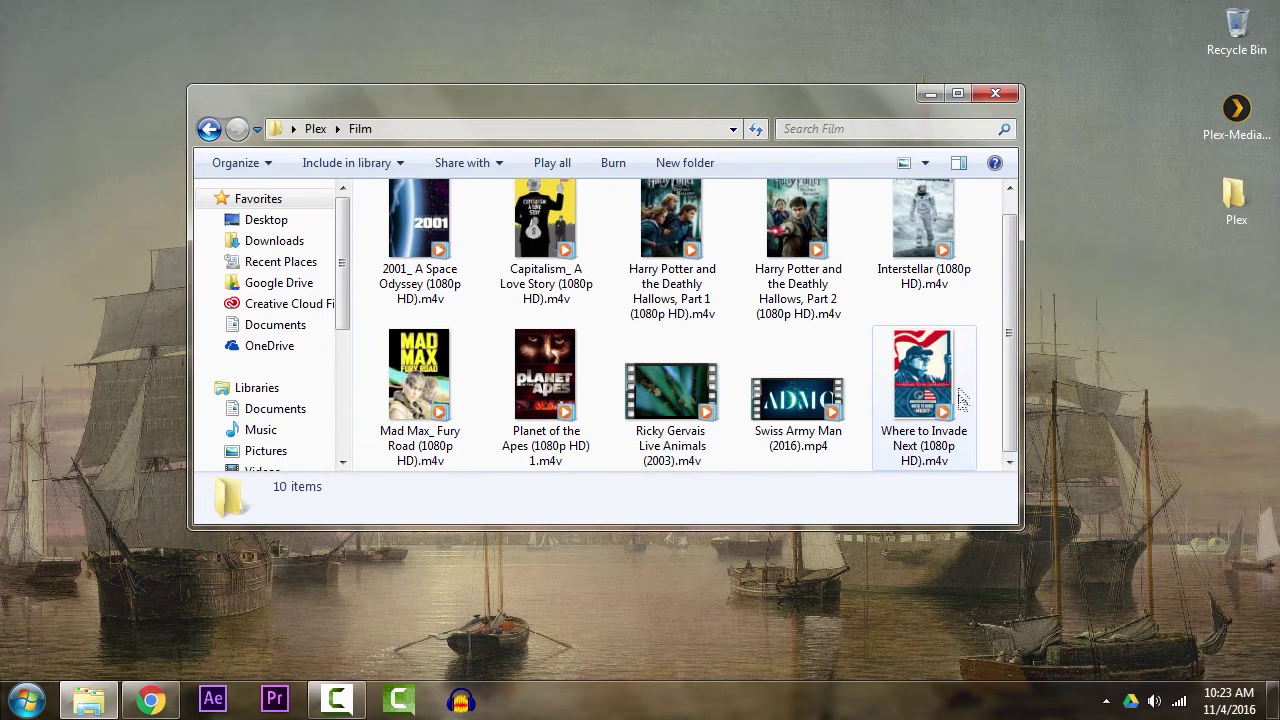
pyautogui.scroll(1, 380, 530)
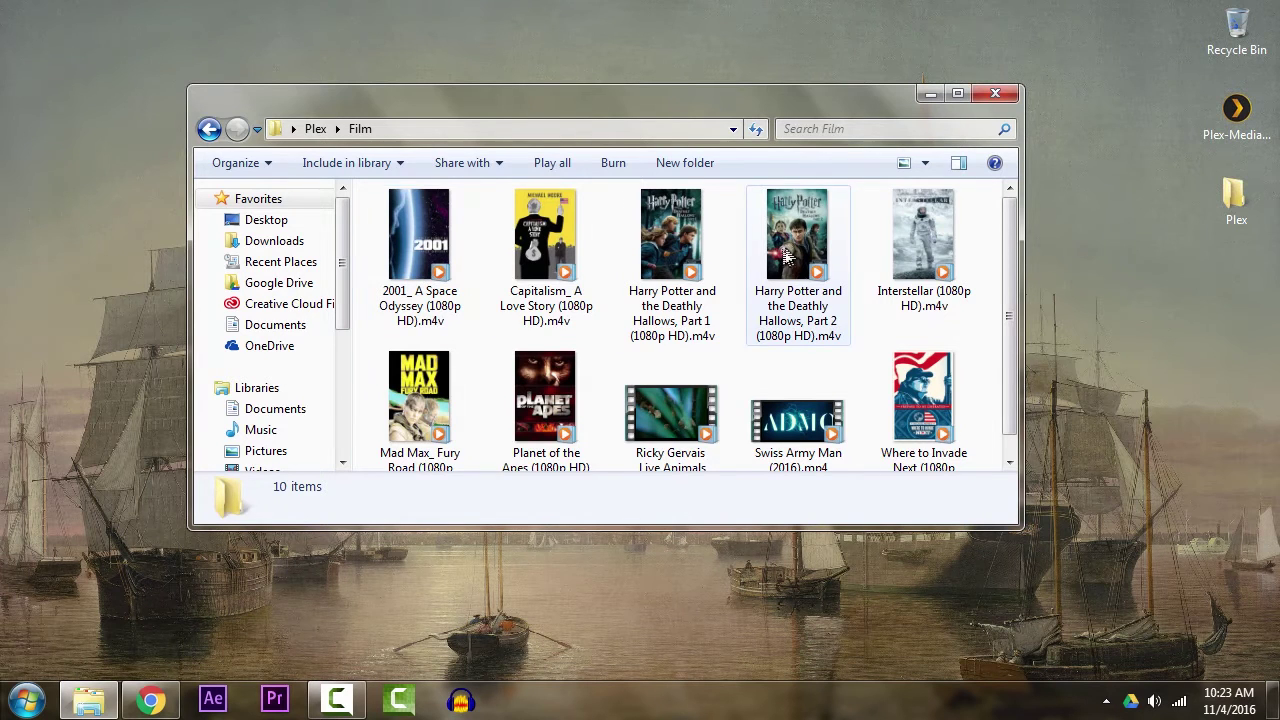
pyautogui.scroll(-1, 785, 258)
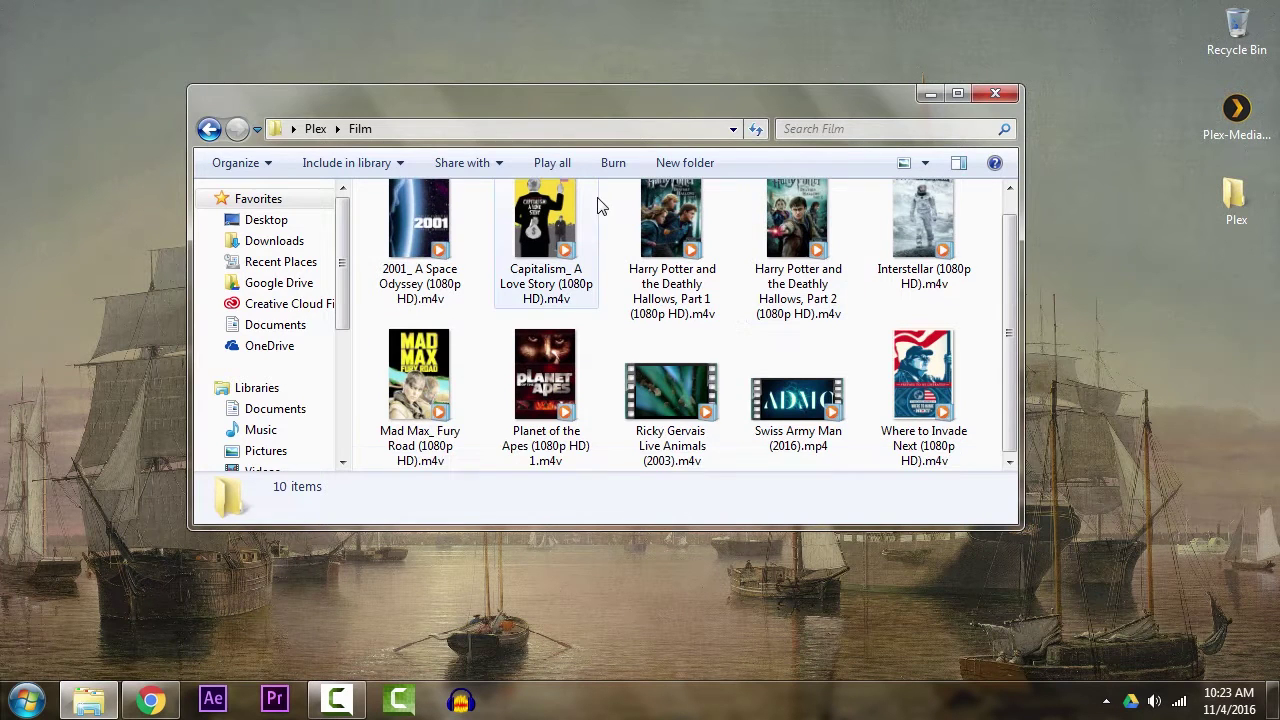
pyautogui.click(665, 410)
pyautogui.click(738, 378)
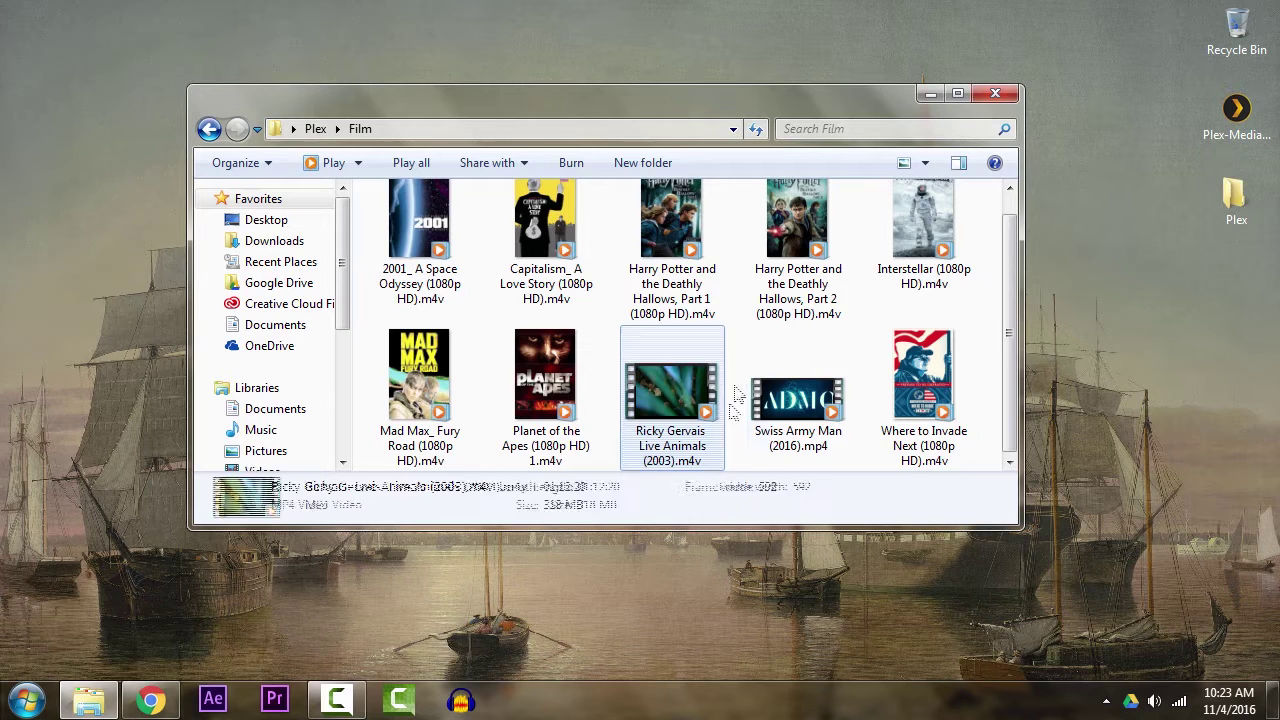
# - Examine how the Fargo show is organised by season inside the Television folder, and close the folder window
pyautogui.press('BackSpace')
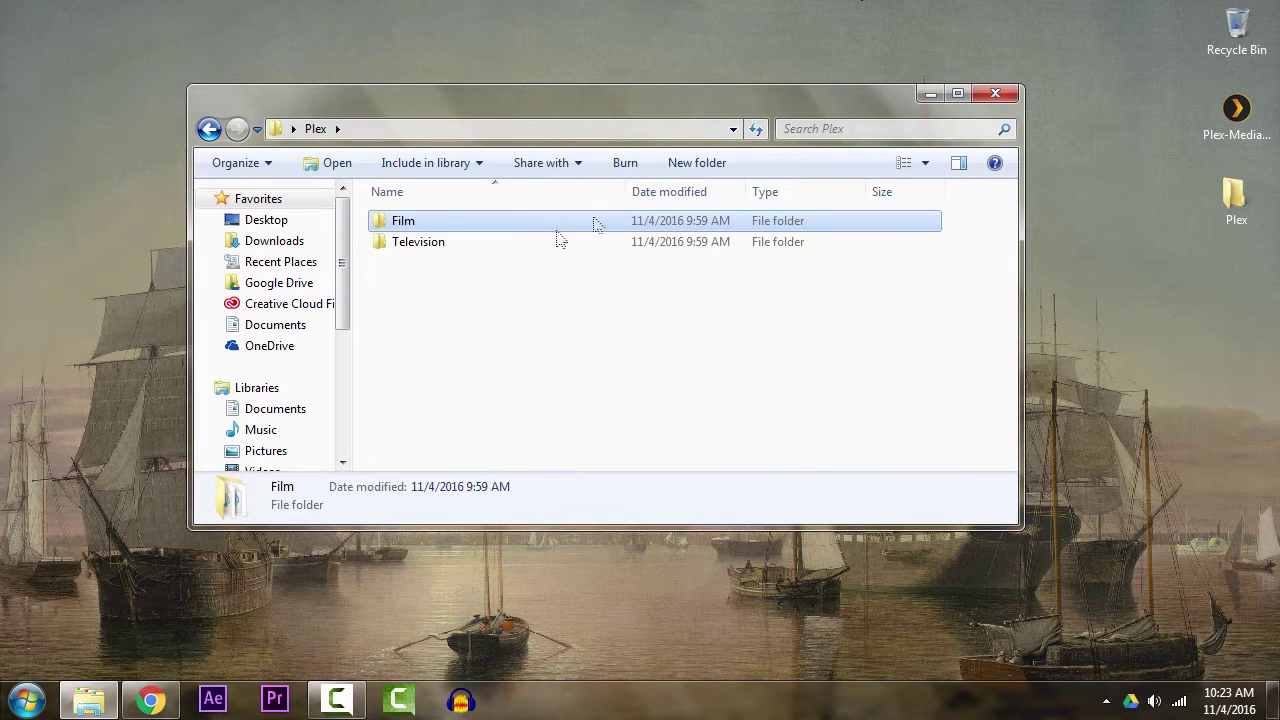
pyautogui.doubleClick(682, 241)
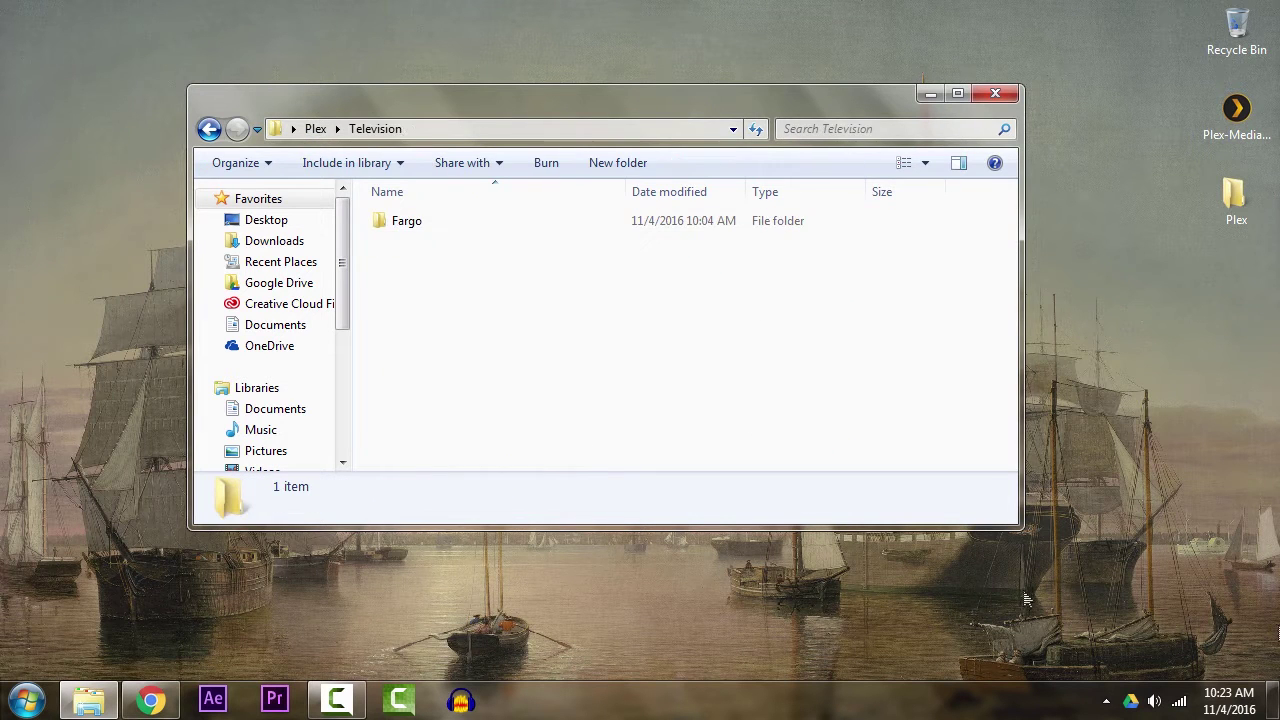
pyautogui.doubleClick(417, 222)
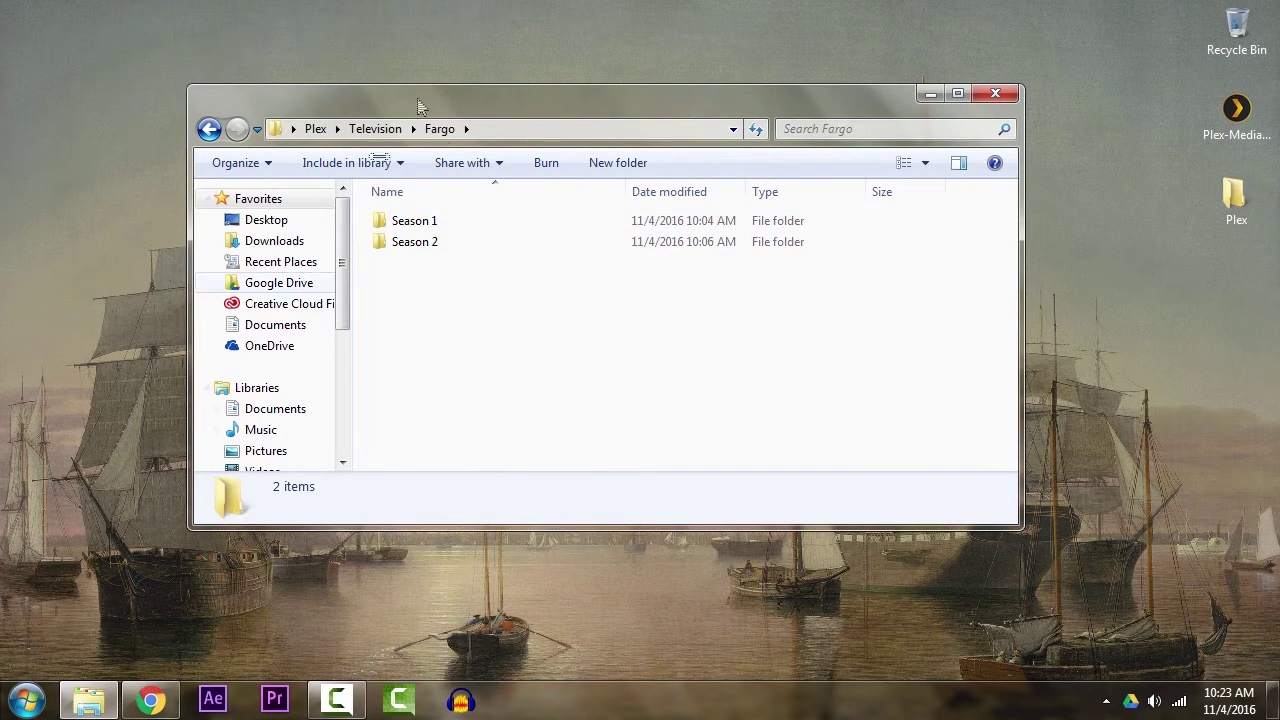
pyautogui.click(993, 93)
# - Install Plex Media Server from the installer on the desktop and close the old Plex downloads page
pyautogui.doubleClick(1240, 140)
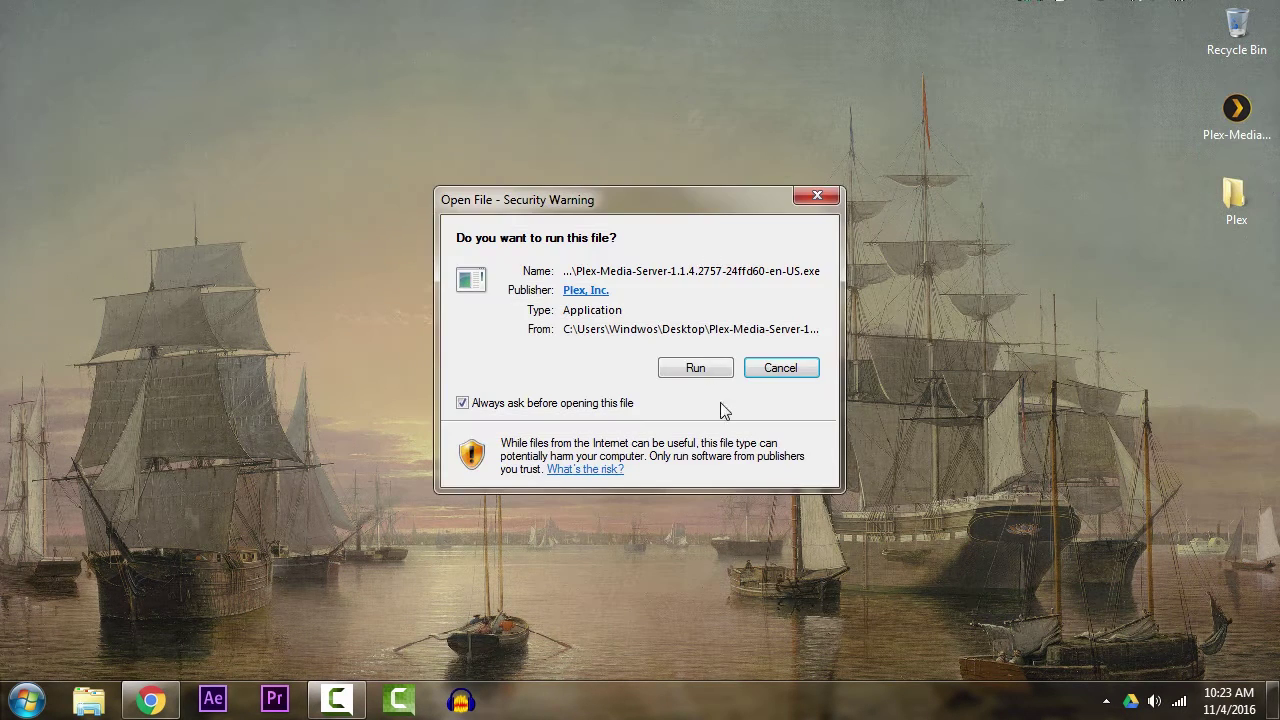
pyautogui.click(656, 368)
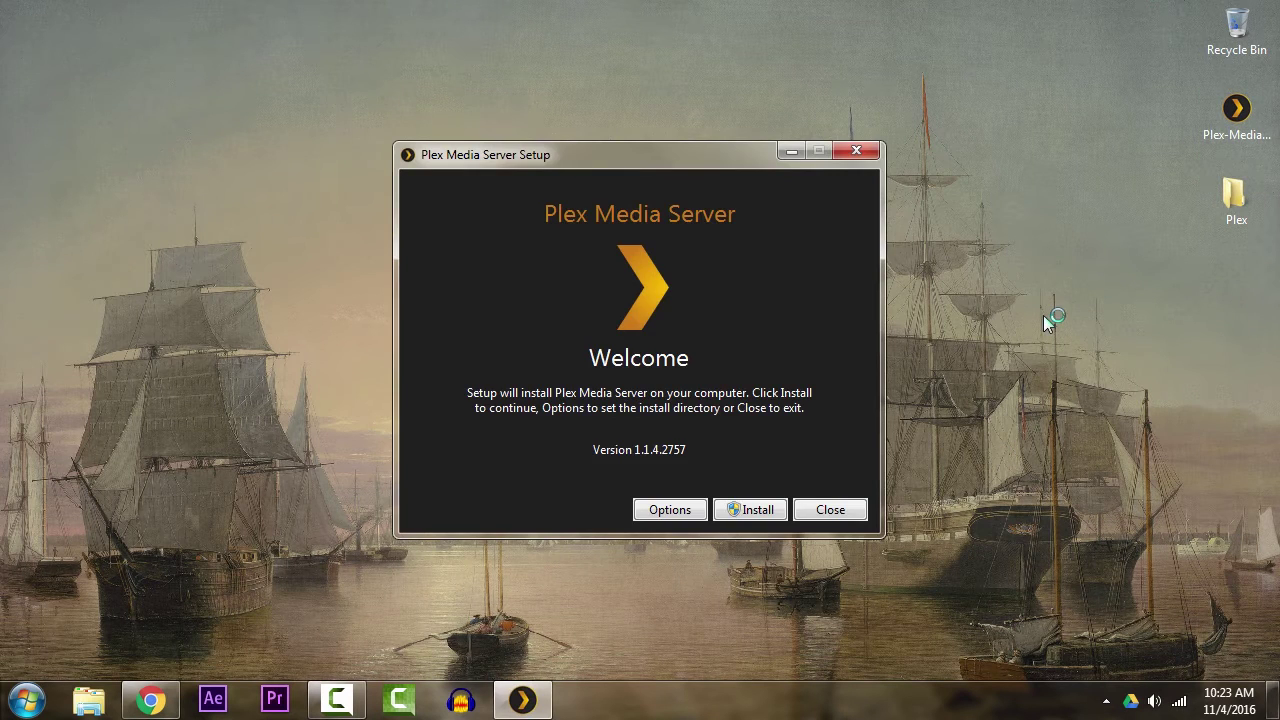
pyautogui.click(757, 512)
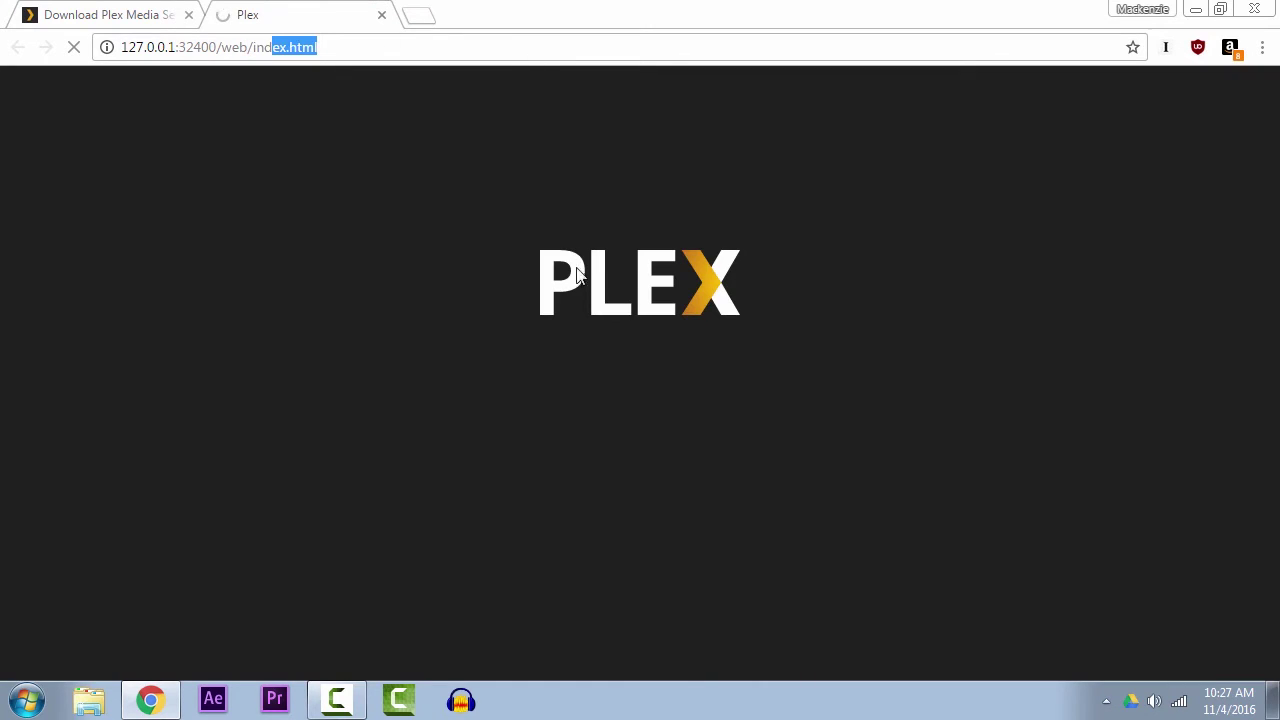
pyautogui.click(818, 327)
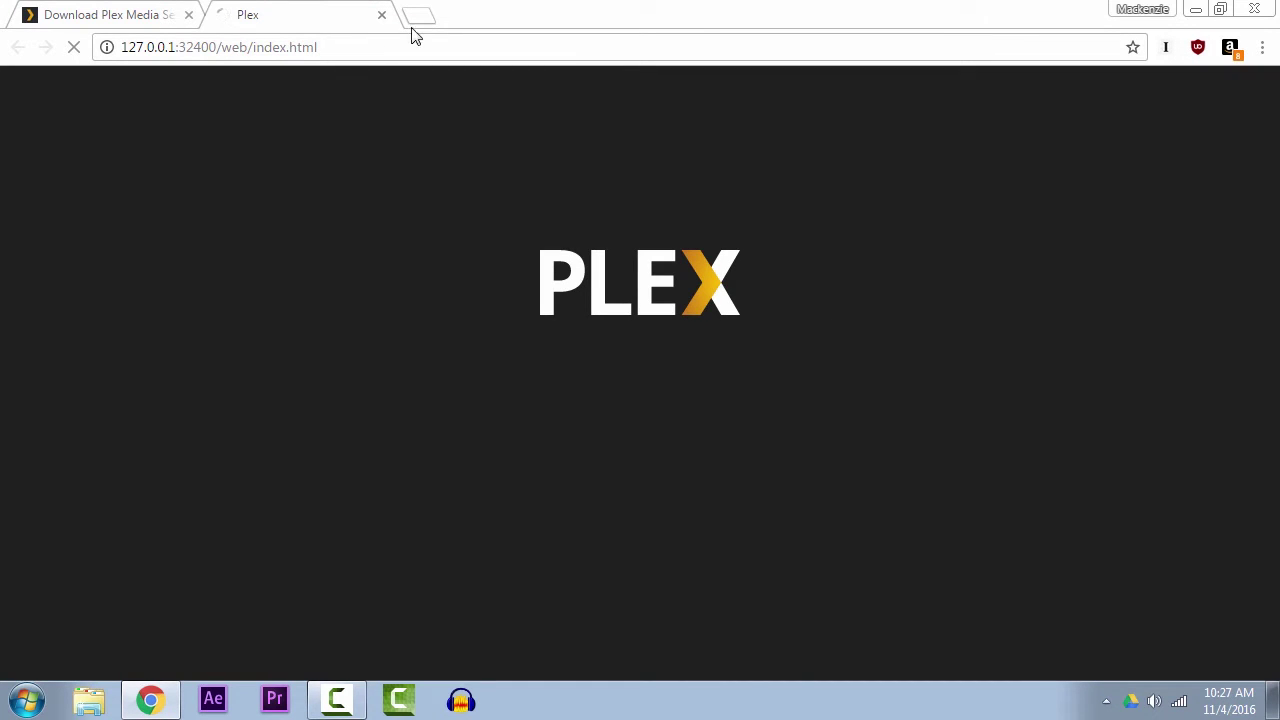
pyautogui.click(188, 14)
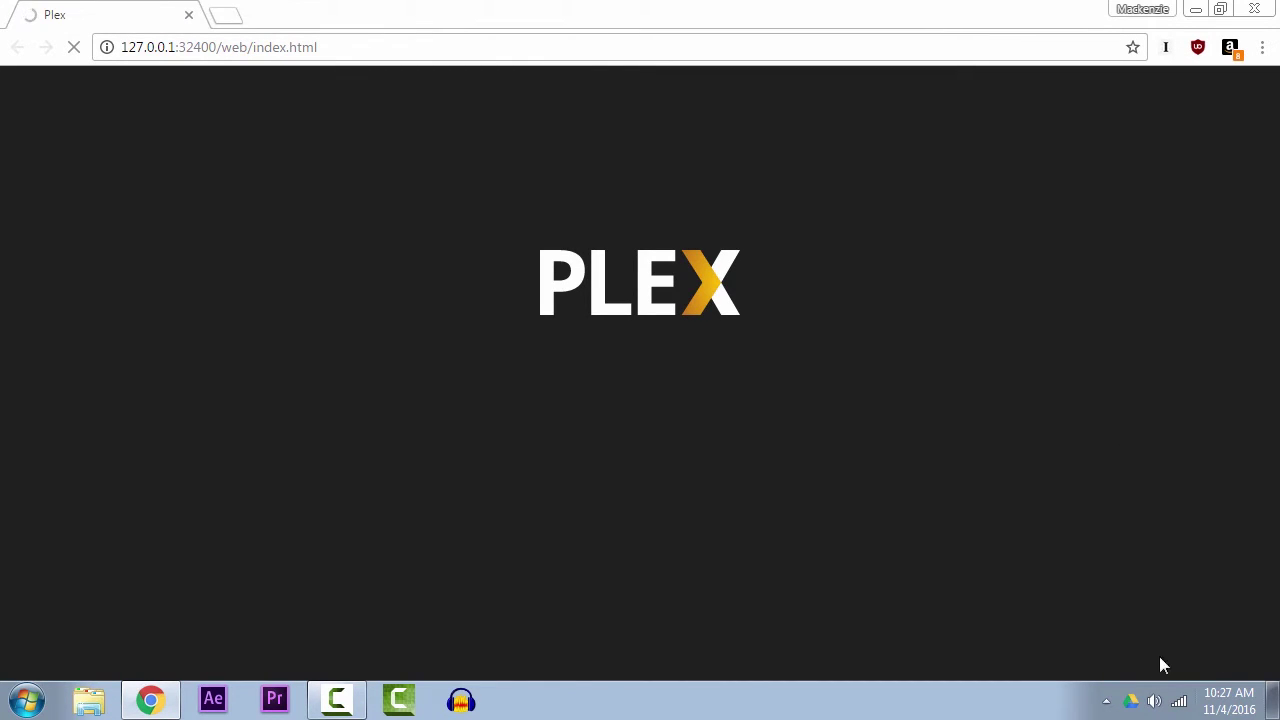
# - View the Plex Media Server options available from the notification area and dismiss them
pyautogui.click(1106, 700)
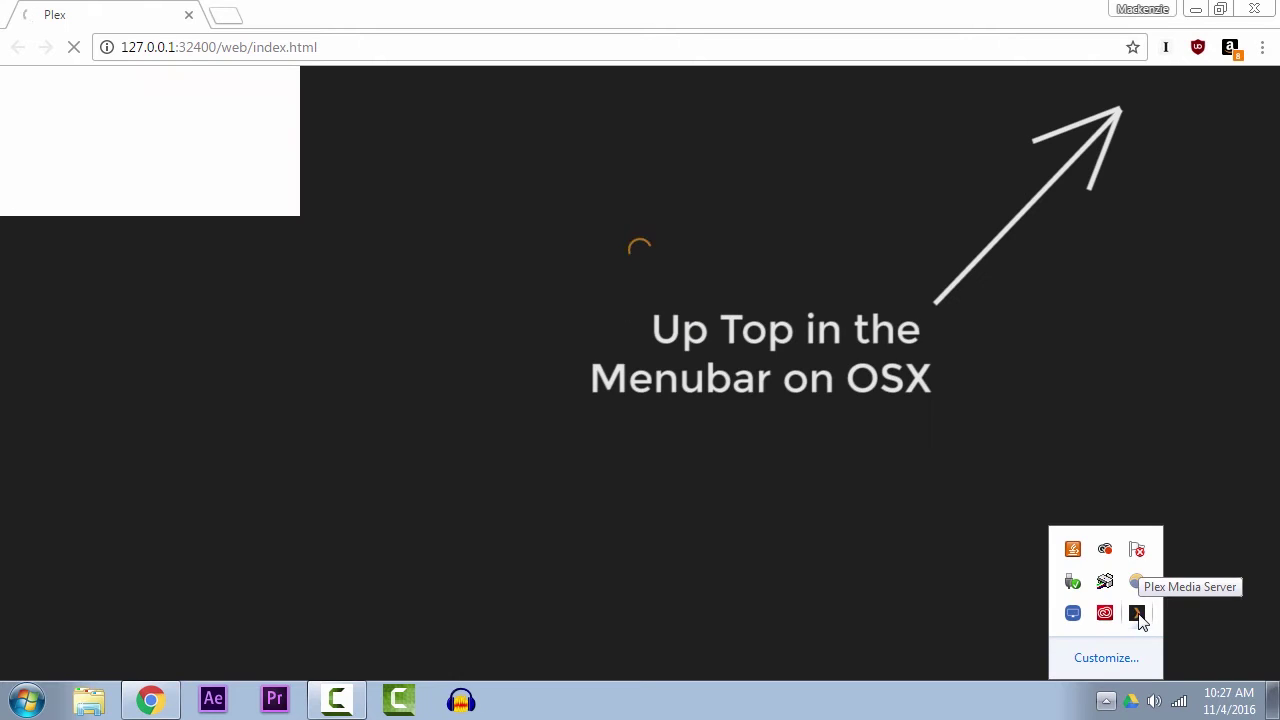
pyautogui.rightClick(1139, 615)
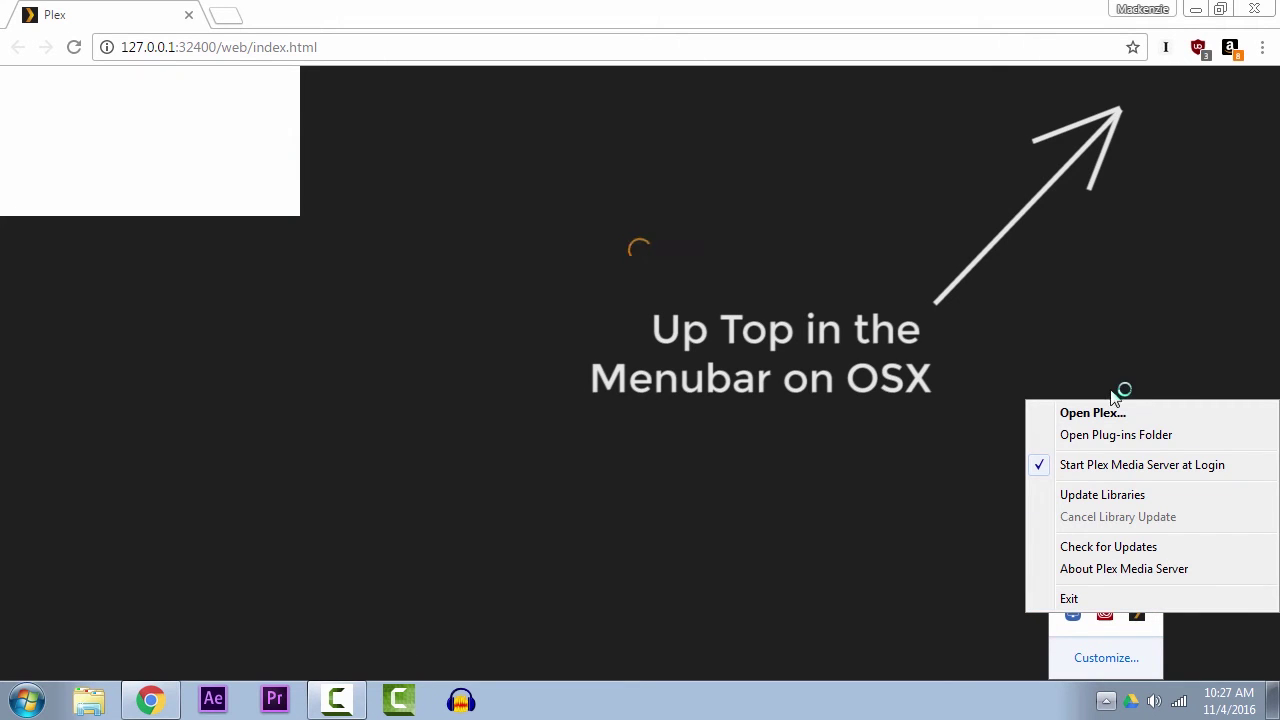
pyautogui.click(650, 200)
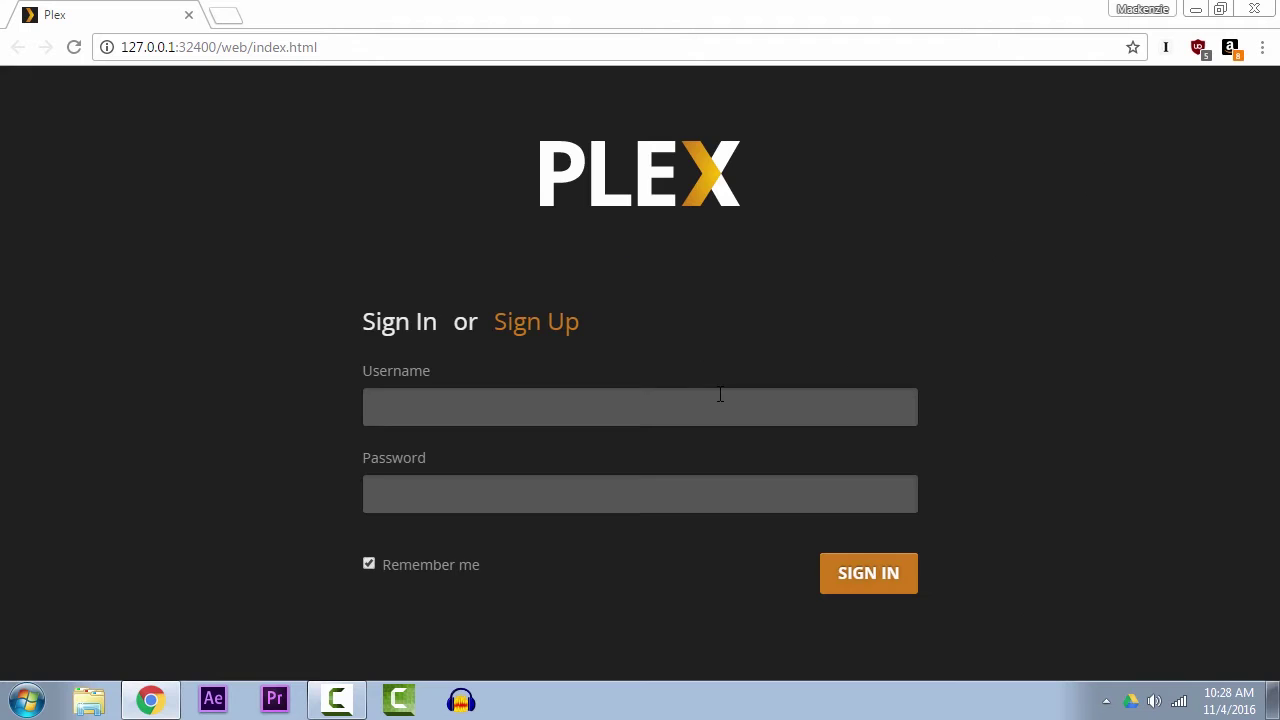
# - View the Plex account sign-up form and return to the sign-in form
pyautogui.click(530, 322)
pyautogui.scroll(-2, 425, 262)
pyautogui.click(403, 176)
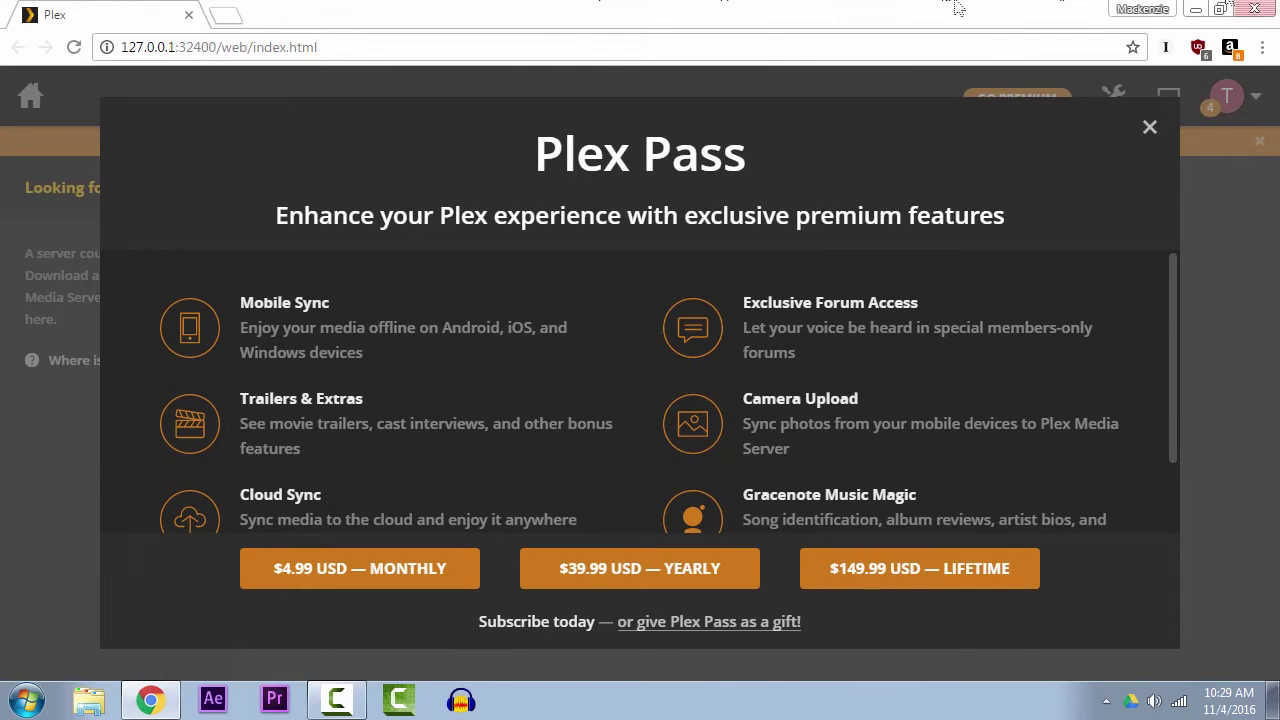
# - Read through the Plex Pass premium features and subscription options
pyautogui.scroll(-2, 666, 294)
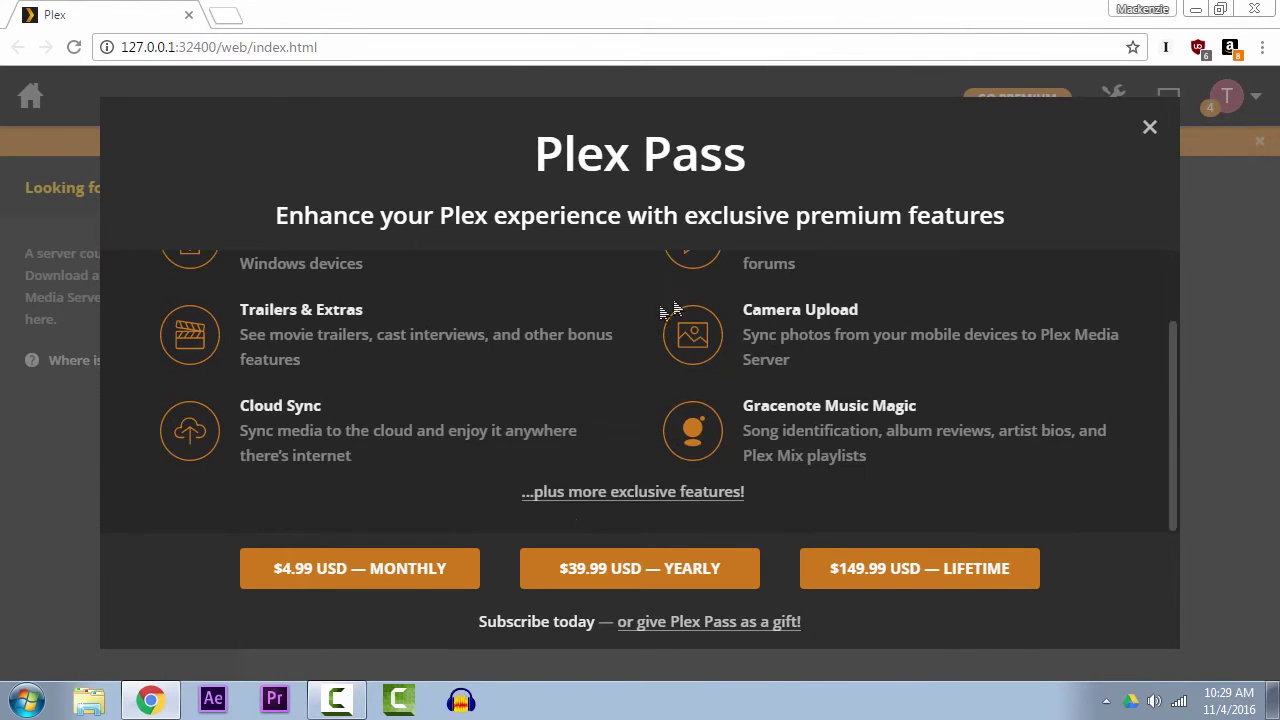
pyautogui.scroll(2, 874, 443)
pyautogui.scroll(-2, 862, 515)
pyautogui.scroll(2, 862, 515)
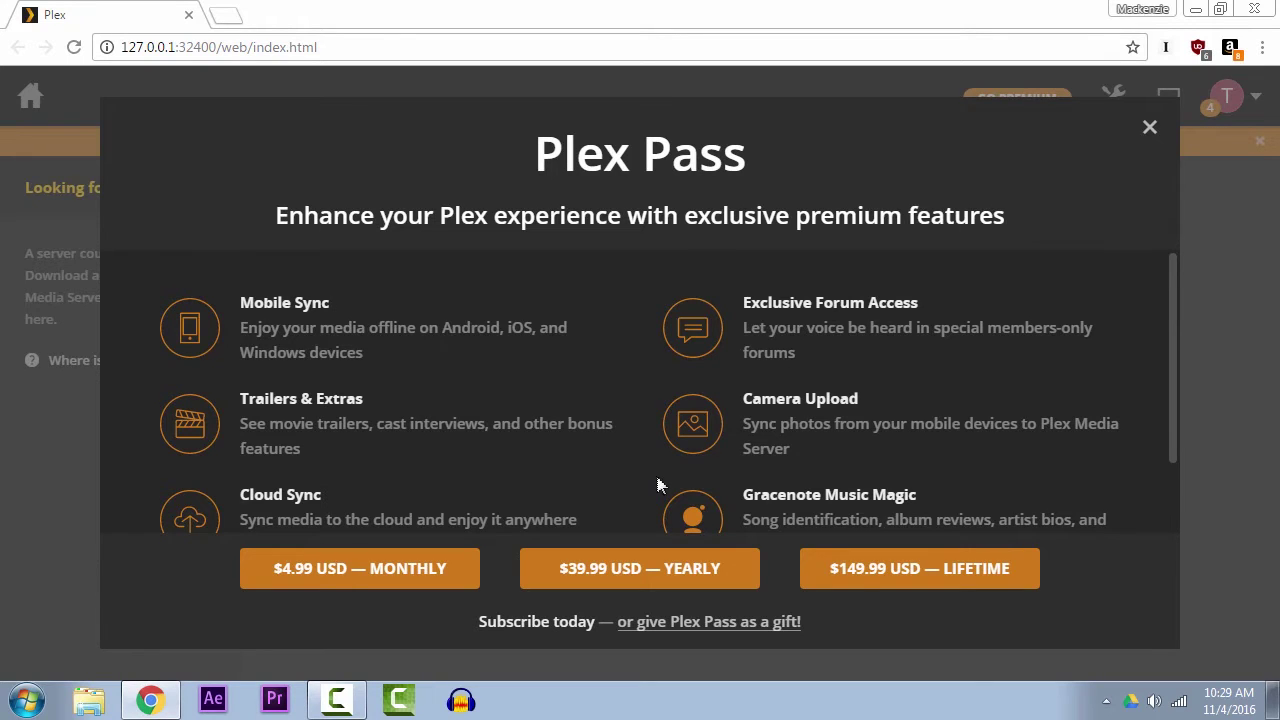
pyautogui.scroll(-2, 656, 478)
pyautogui.scroll(2, 656, 478)
pyautogui.scroll(-2, 543, 474)
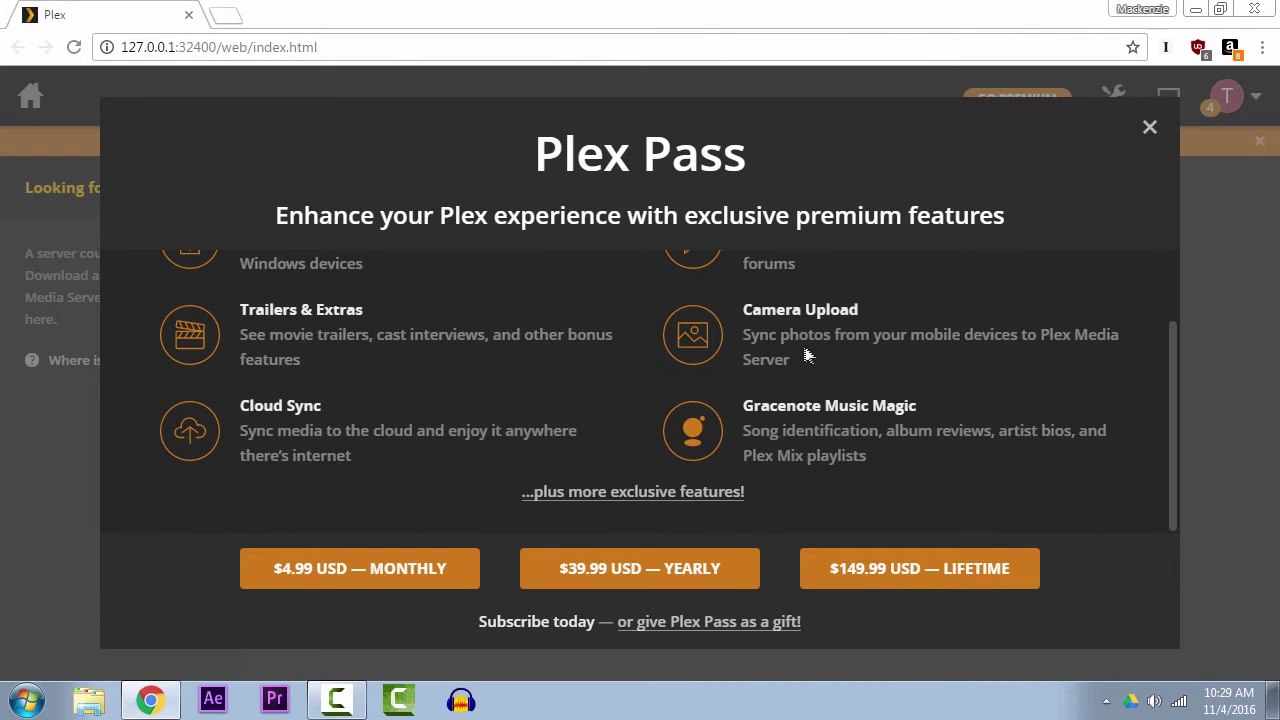
pyautogui.scroll(2, 742, 428)
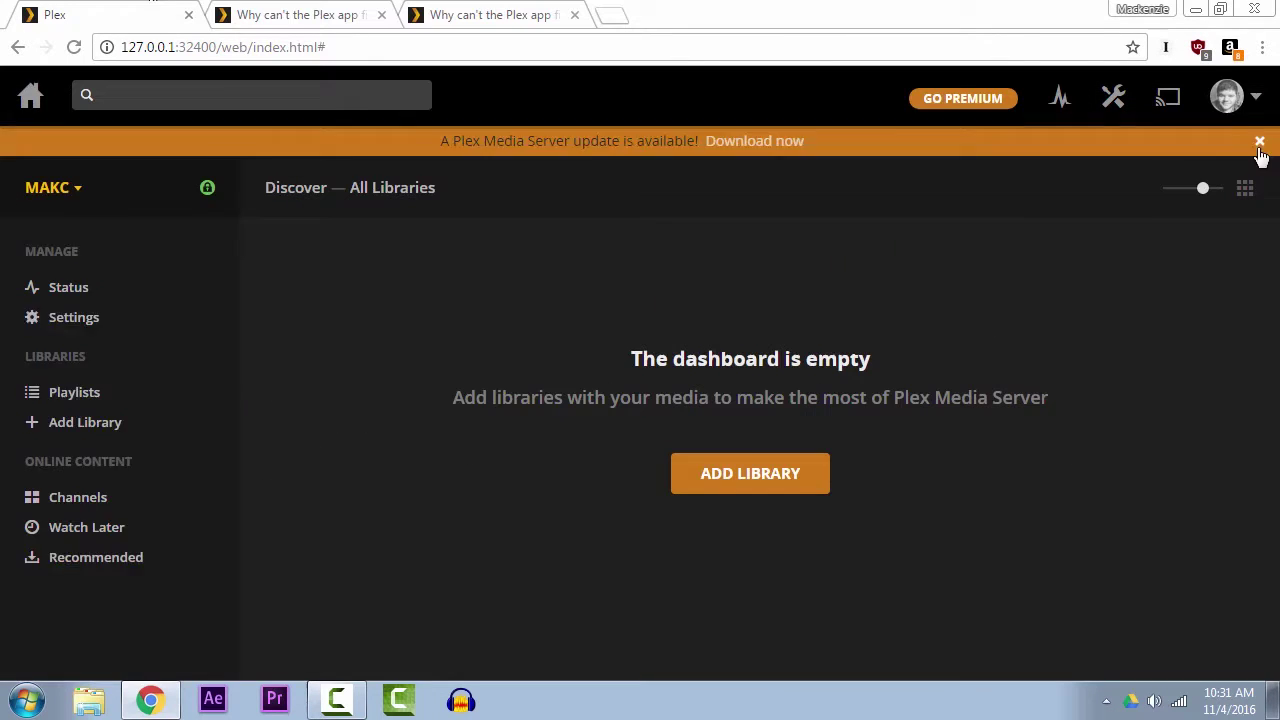
# - Dismiss the server update notice and start a new Movies library named Film
pyautogui.click(1259, 141)
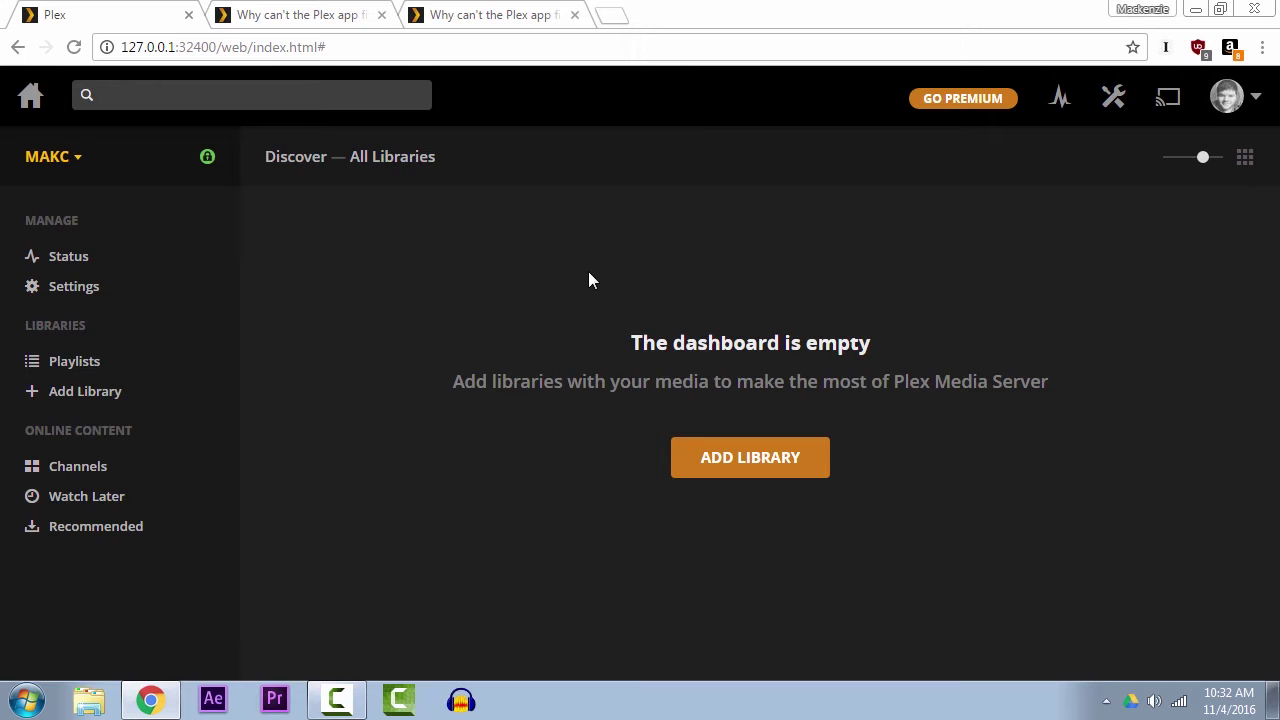
pyautogui.click(85, 393)
pyautogui.click(478, 334)
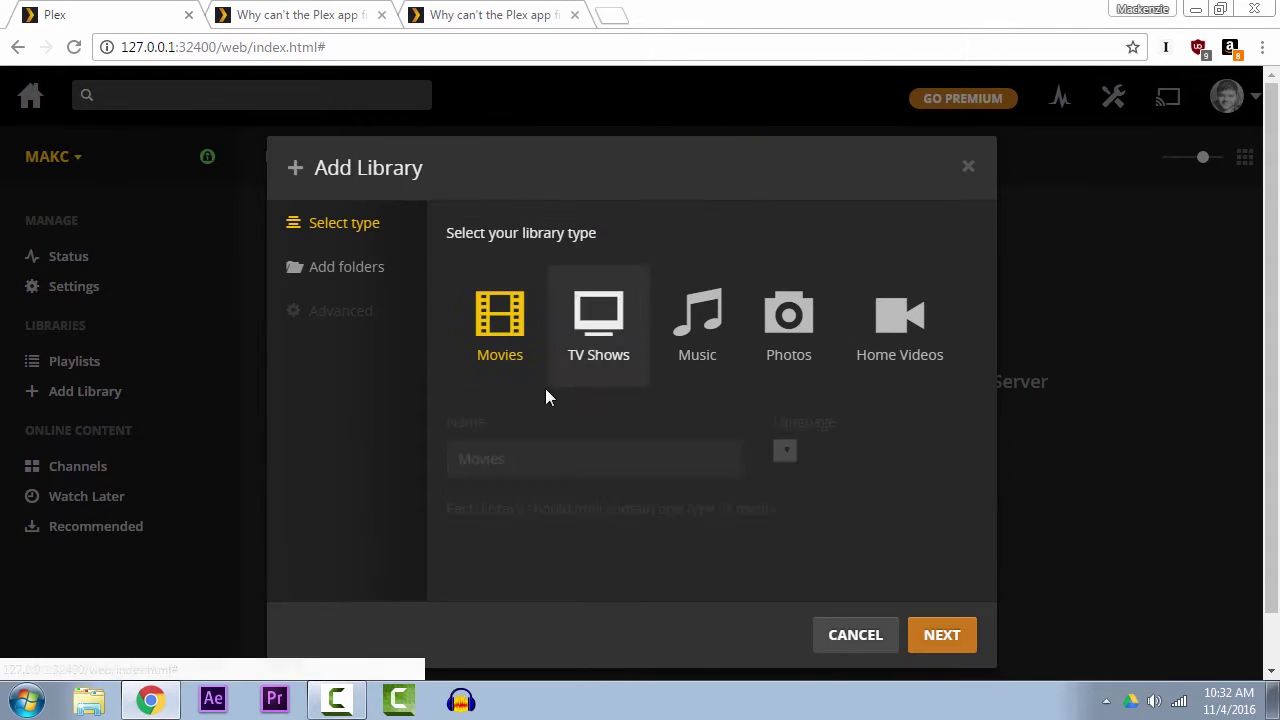
pyautogui.doubleClick(507, 468)
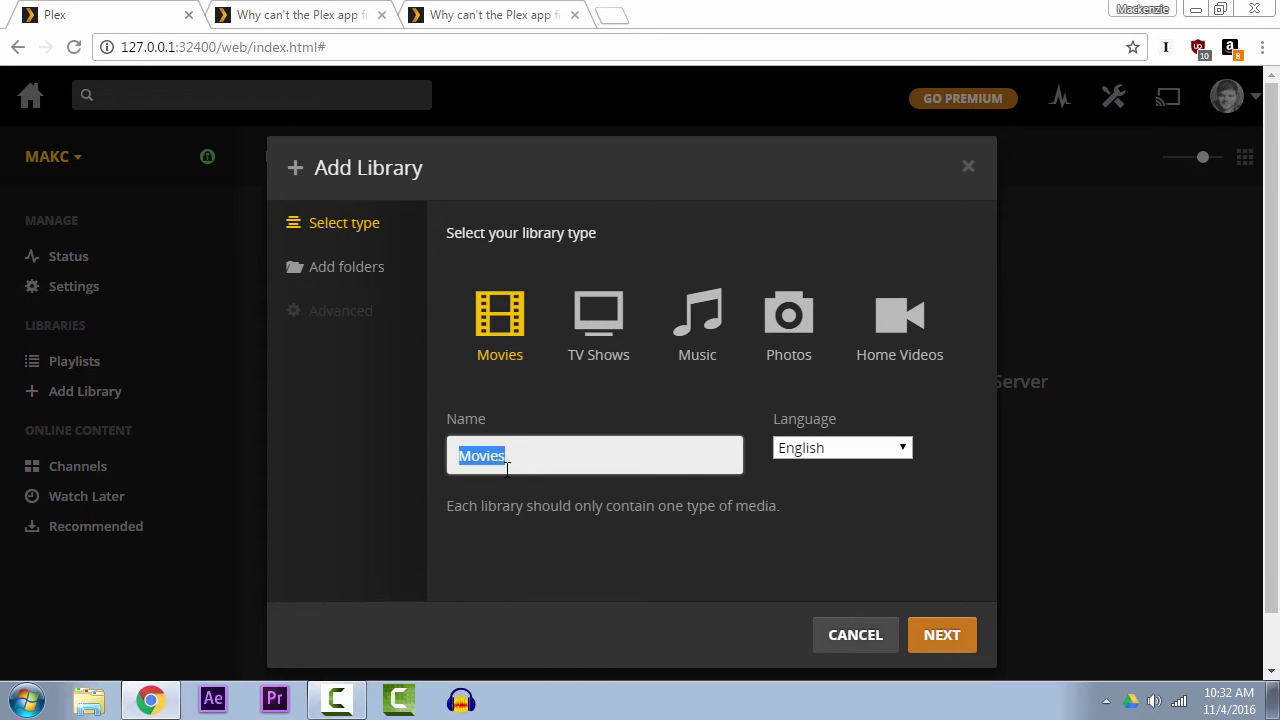
pyautogui.write('Film')
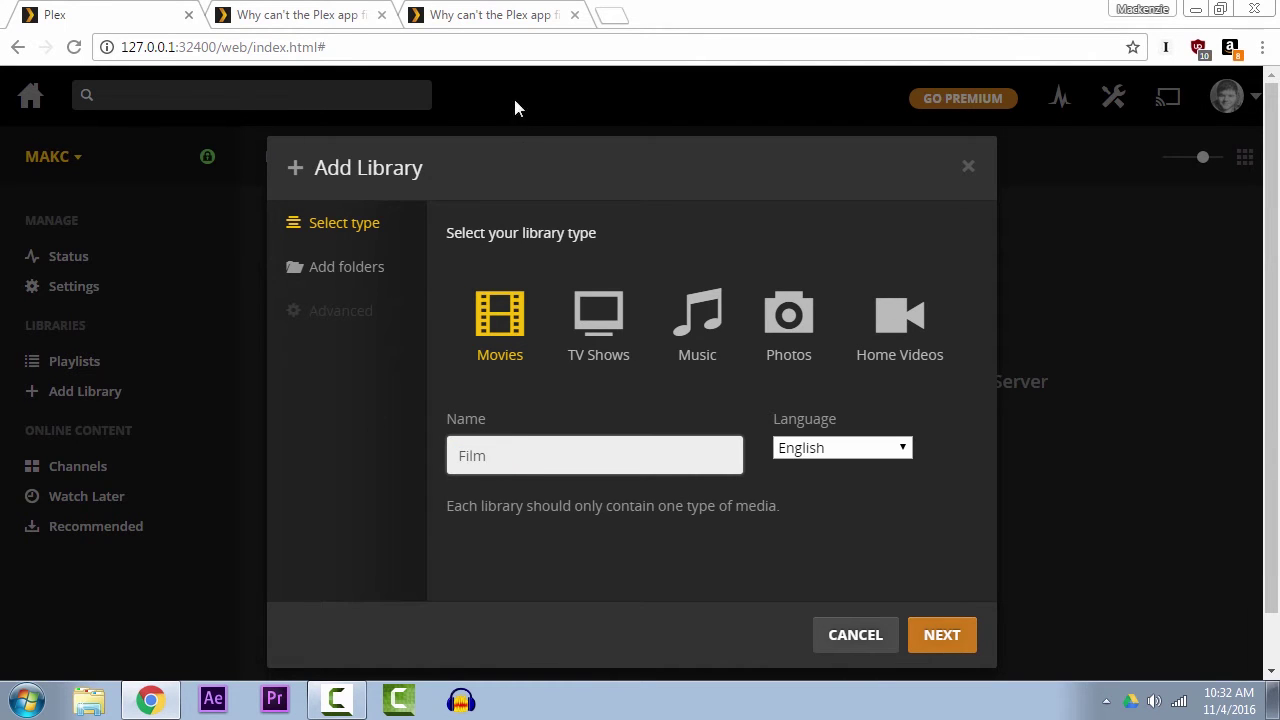
# - Add the folder C:\Users\Windwos\Desktop\Plex\Film to the new library
pyautogui.click(380, 264)
pyautogui.click(726, 288)
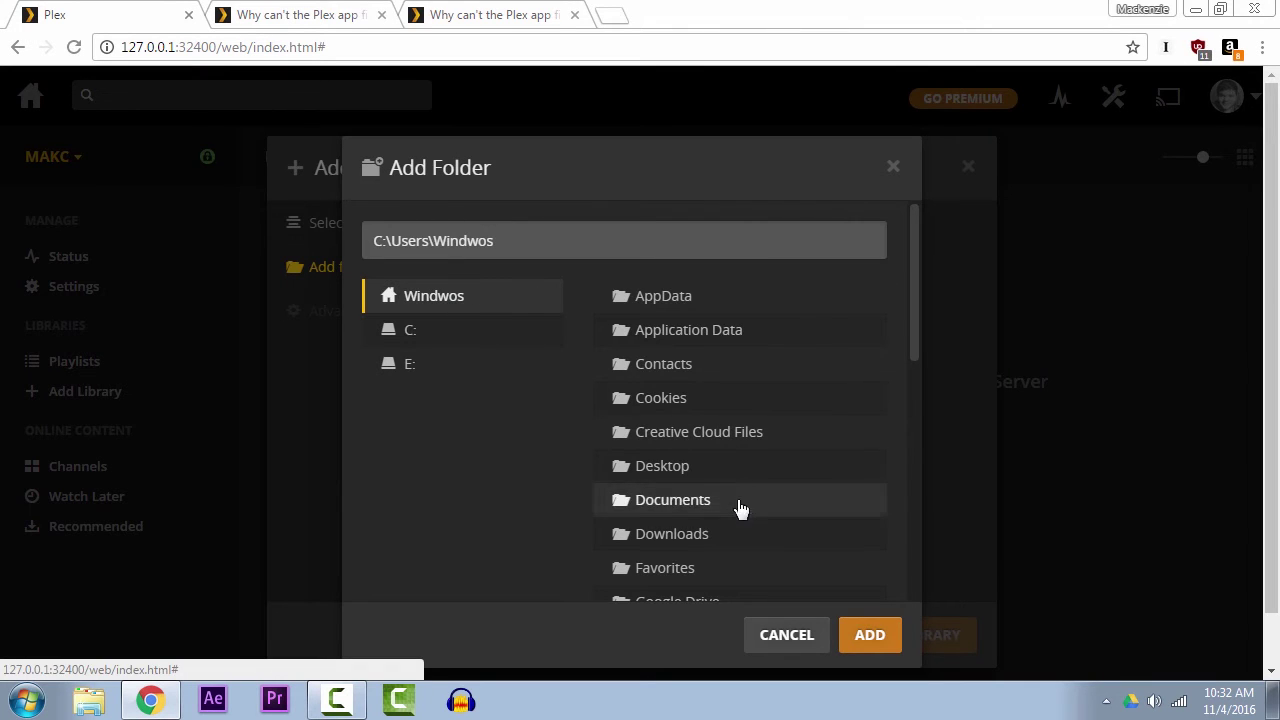
pyautogui.click(705, 466)
pyautogui.click(690, 296)
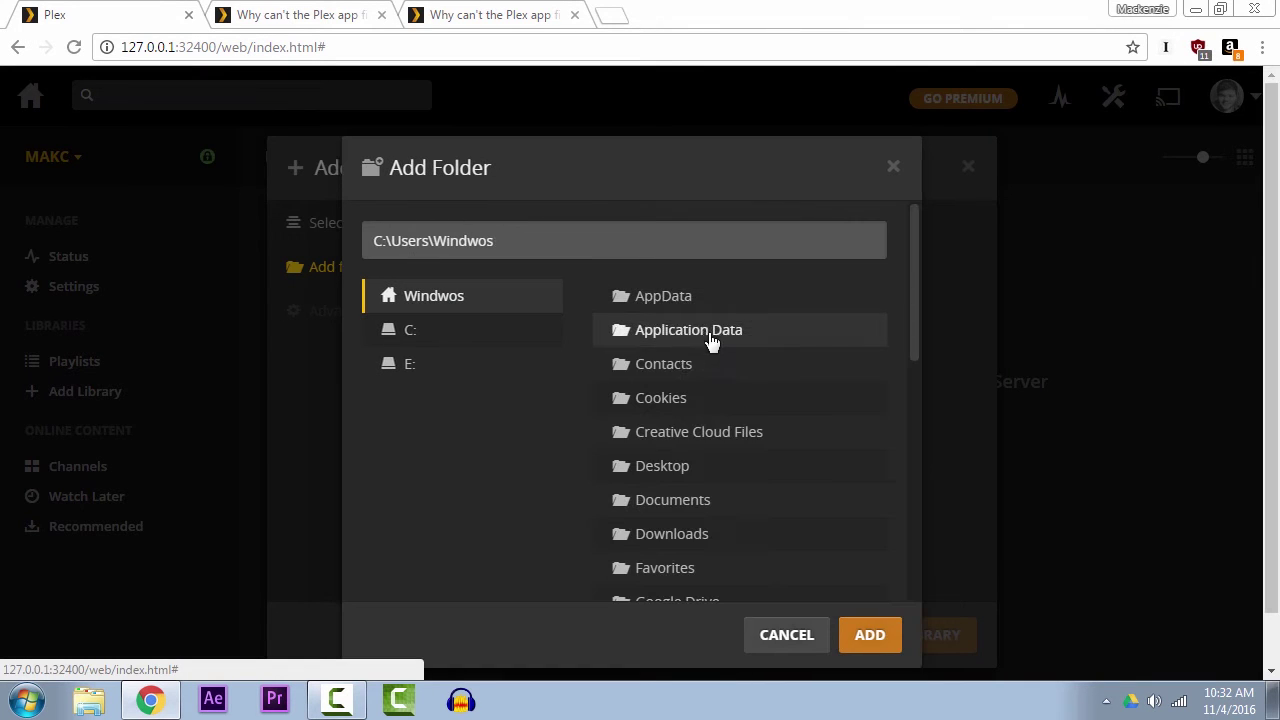
pyautogui.click(493, 333)
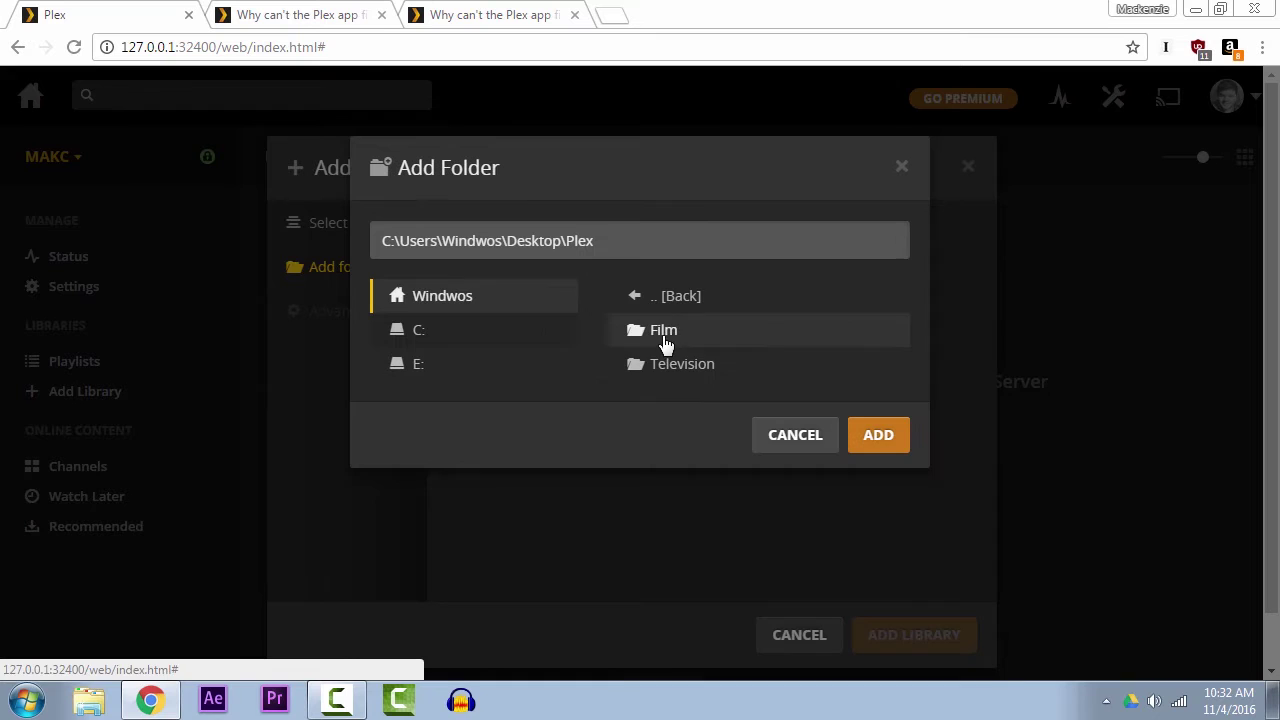
pyautogui.click(663, 333)
pyautogui.click(877, 444)
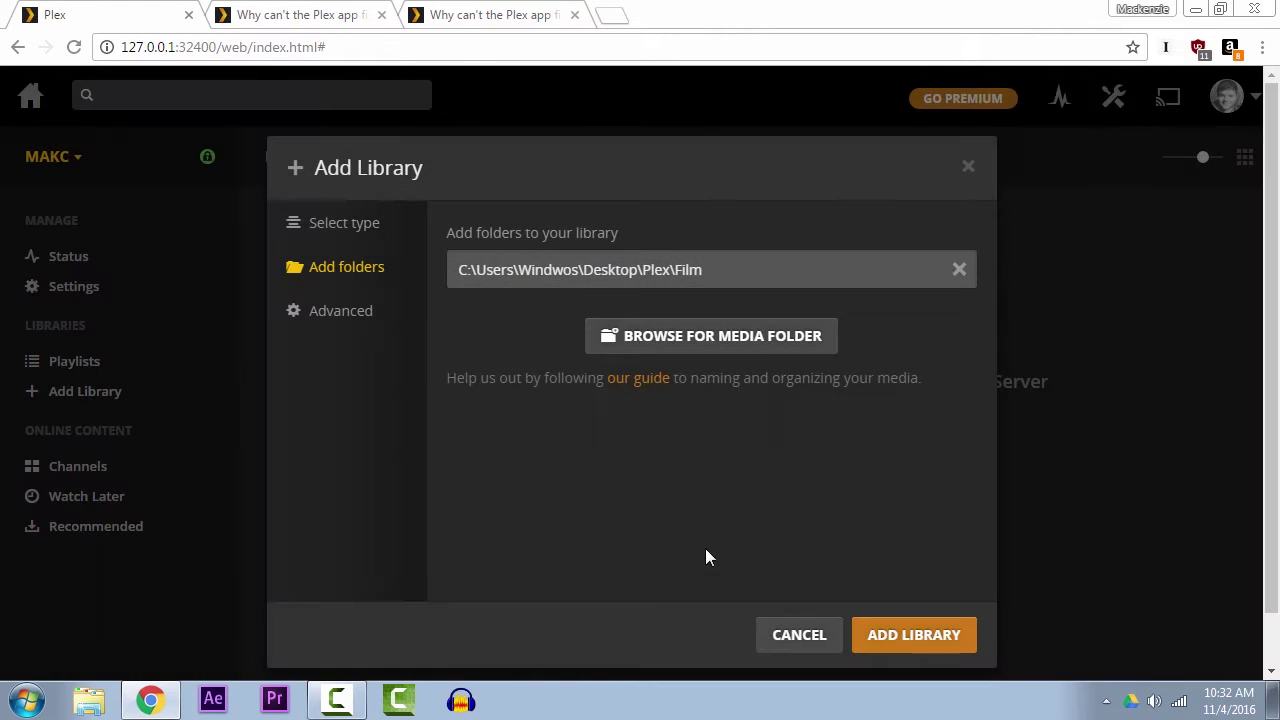
# - Set the cast list source to IMDb in the library's advanced settings
pyautogui.click(336, 312)
pyautogui.click(386, 266)
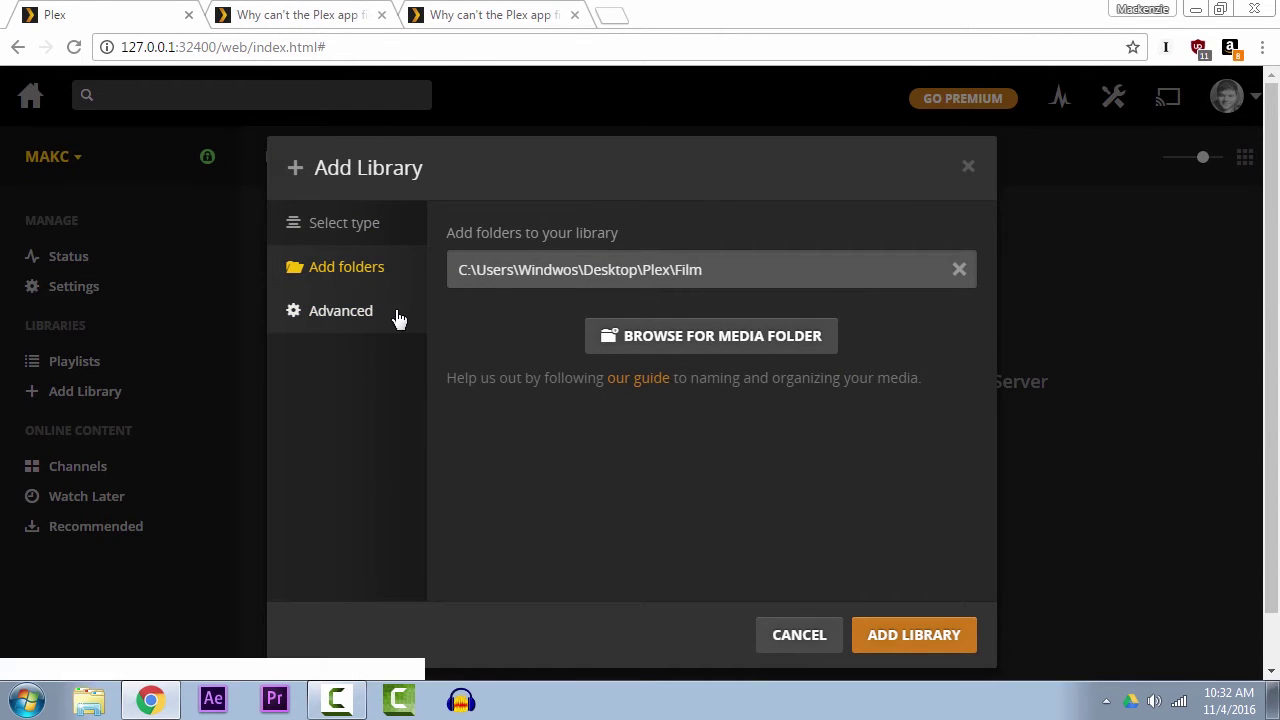
pyautogui.click(342, 318)
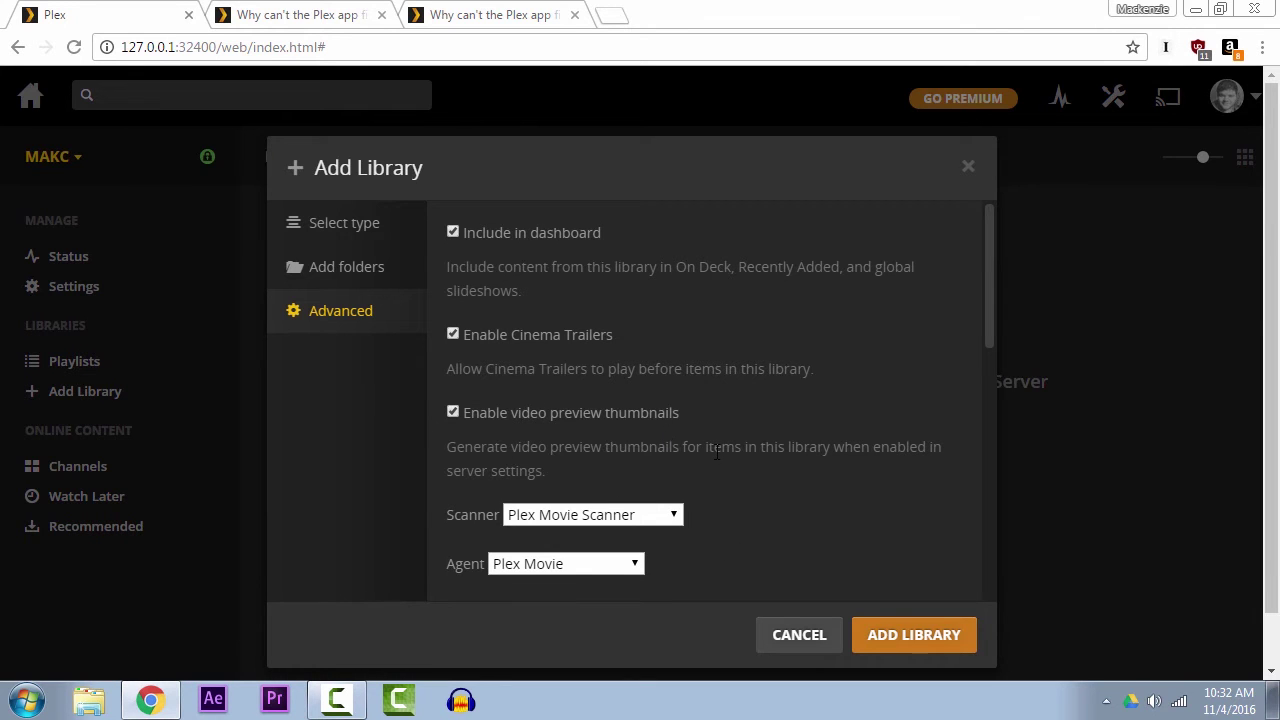
pyautogui.scroll(-6, 718, 452)
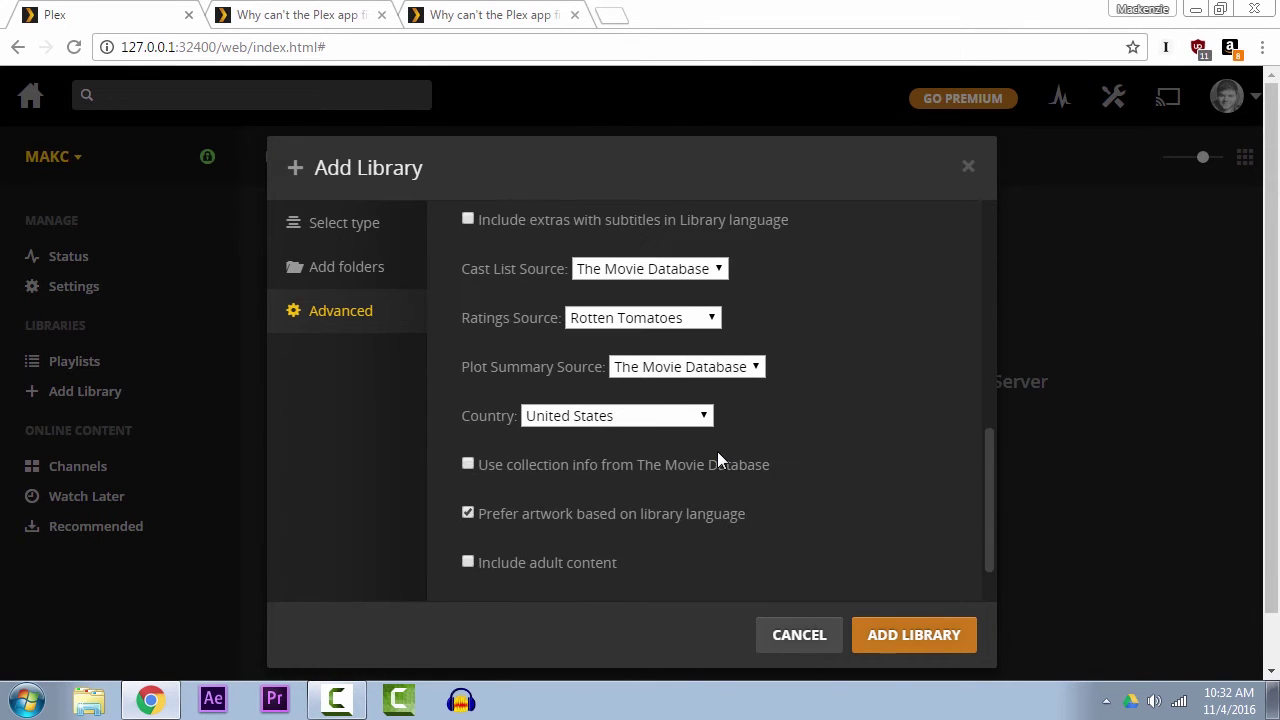
pyautogui.scroll(1, 680, 400)
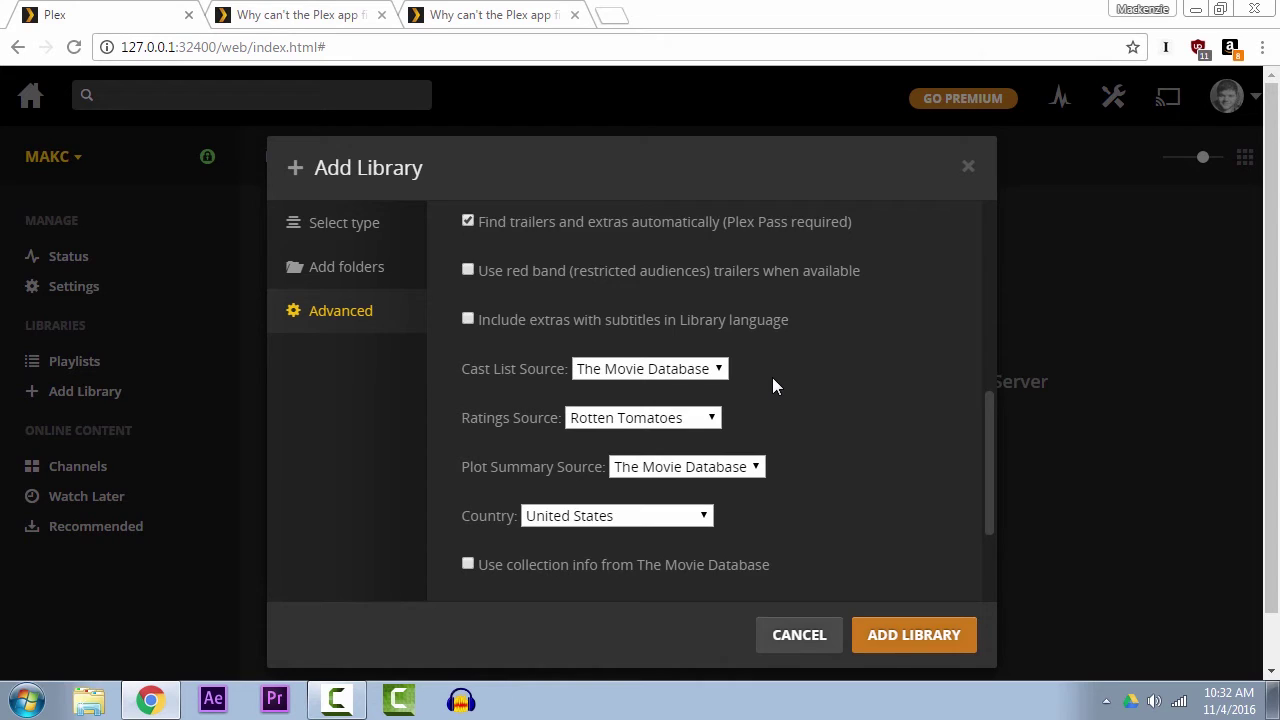
pyautogui.click(694, 368)
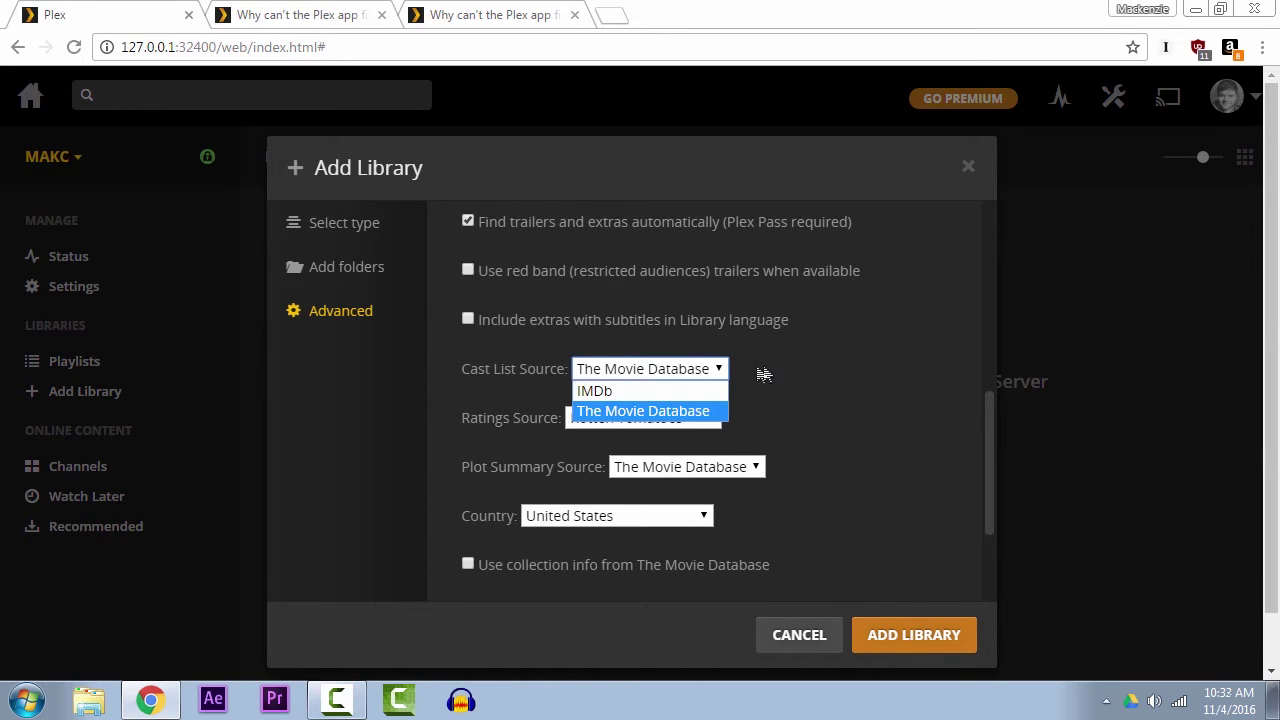
pyautogui.click(683, 391)
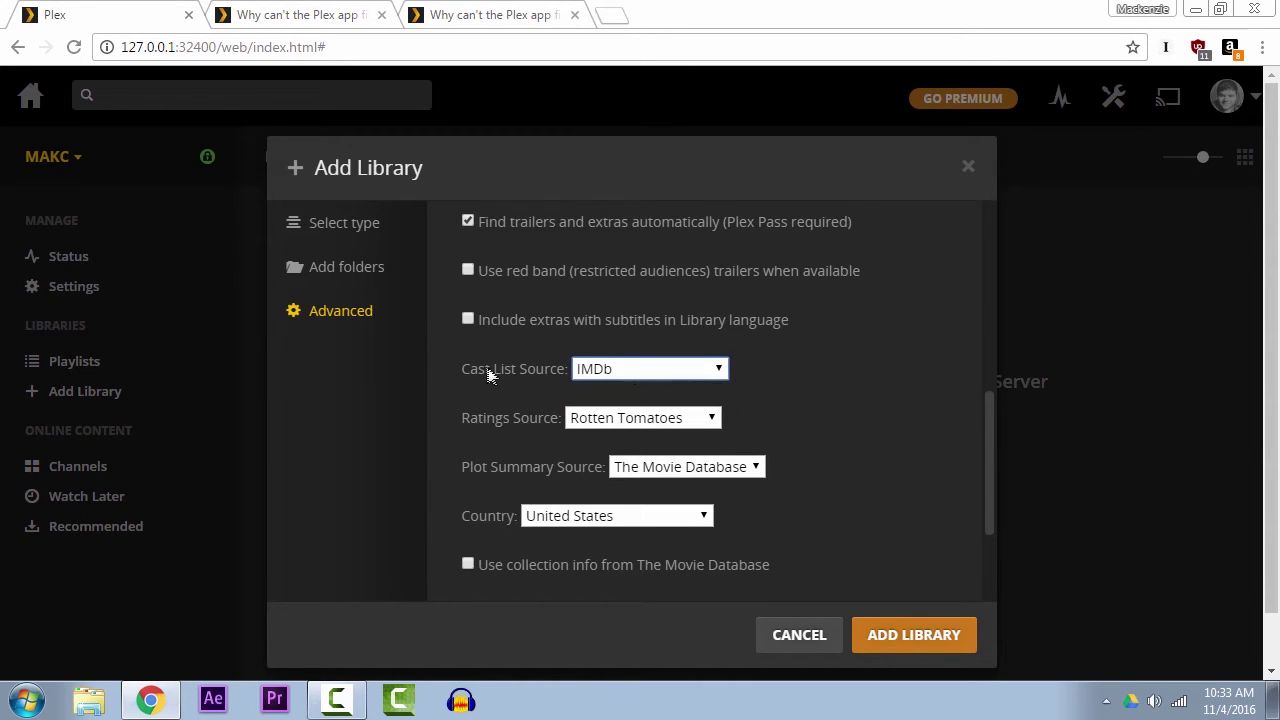
# - Switch the cast list source to The Movie Database and back to IMDb
pyautogui.moveTo(496, 370); pyautogui.dragTo(838, 392)
pyautogui.click(648, 378)
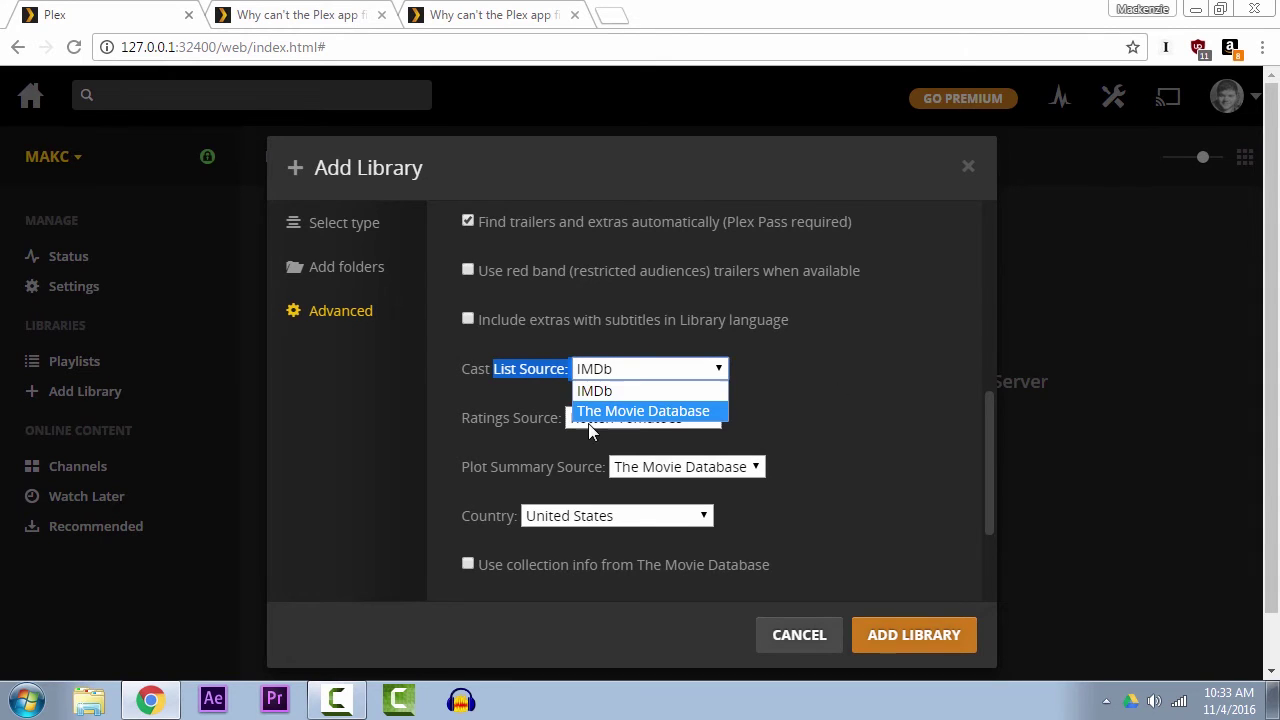
pyautogui.click(668, 416)
pyautogui.click(666, 369)
pyautogui.click(666, 391)
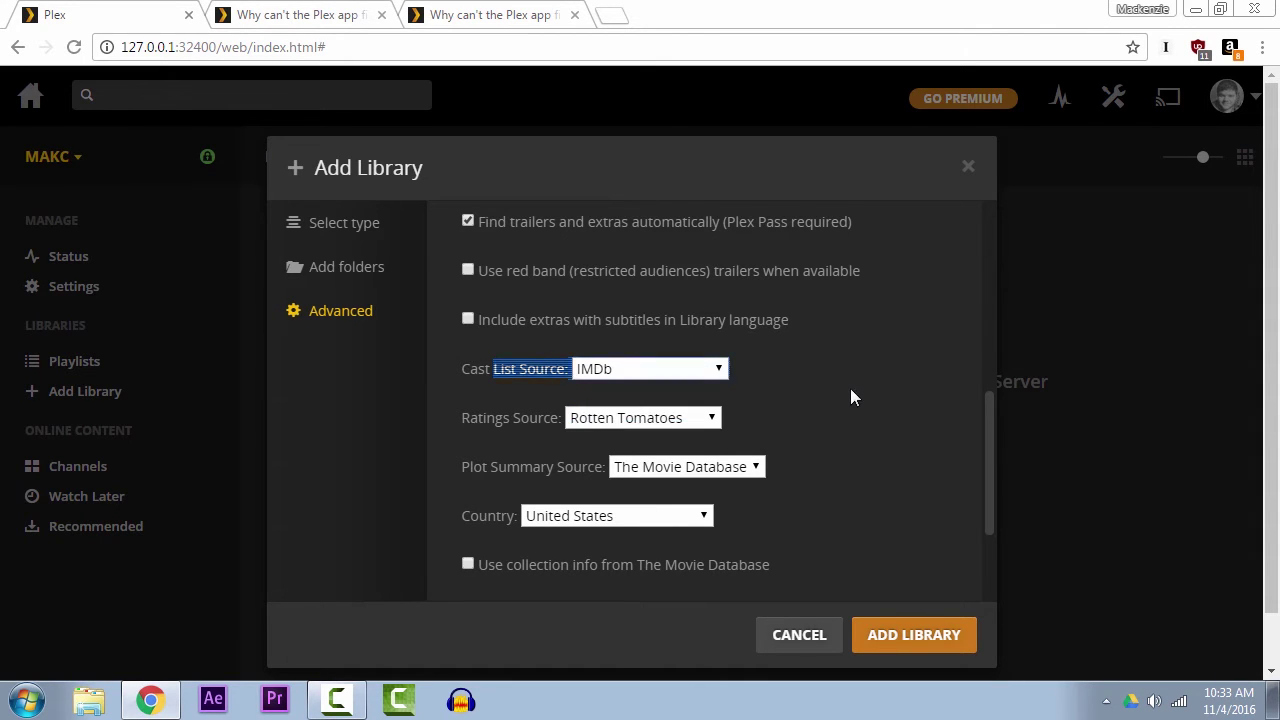
# - Set both the ratings source and the plot summary source to IMDb
pyautogui.press('Tab')
pyautogui.hotkey('alt', 'Down')
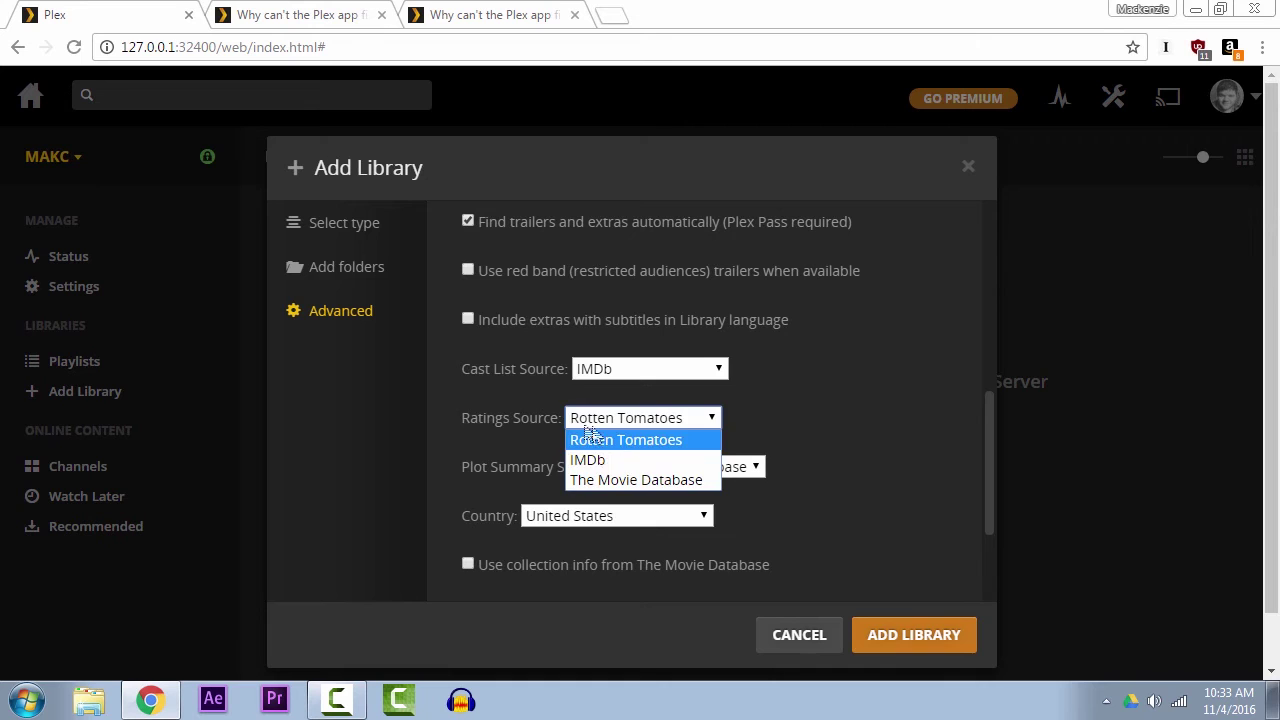
pyautogui.click(600, 459)
pyautogui.click(698, 468)
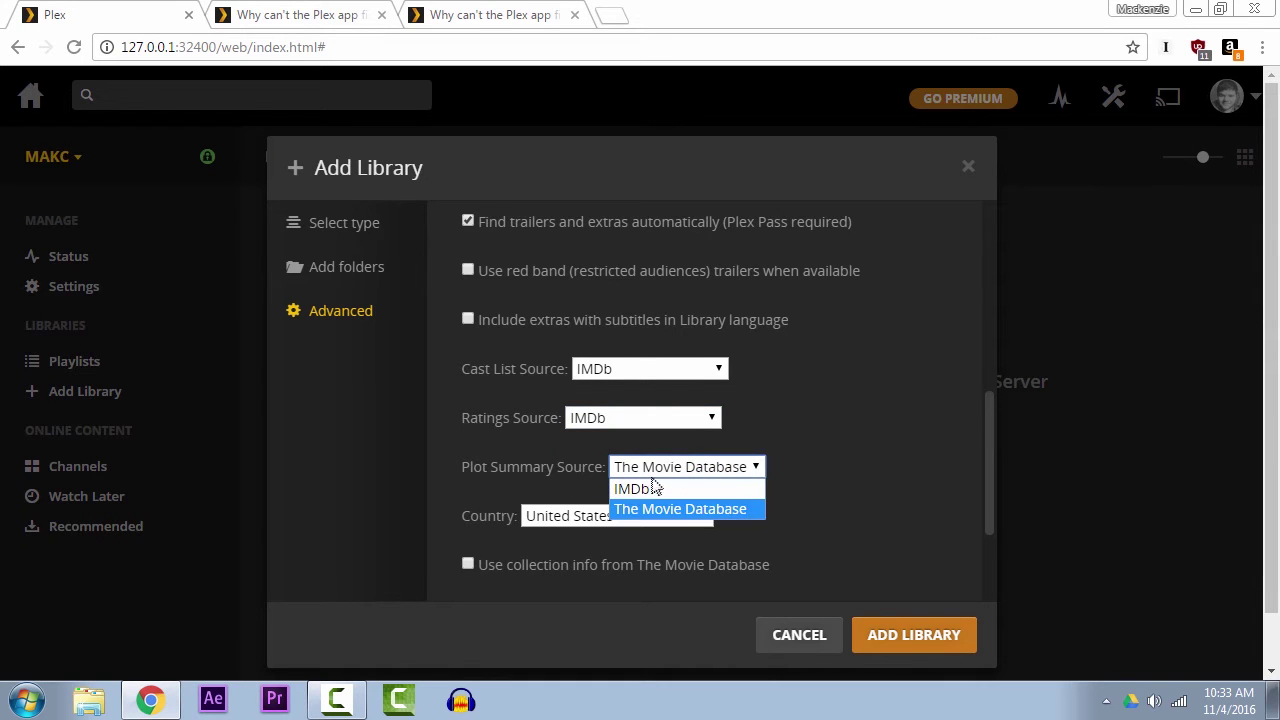
pyautogui.click(700, 488)
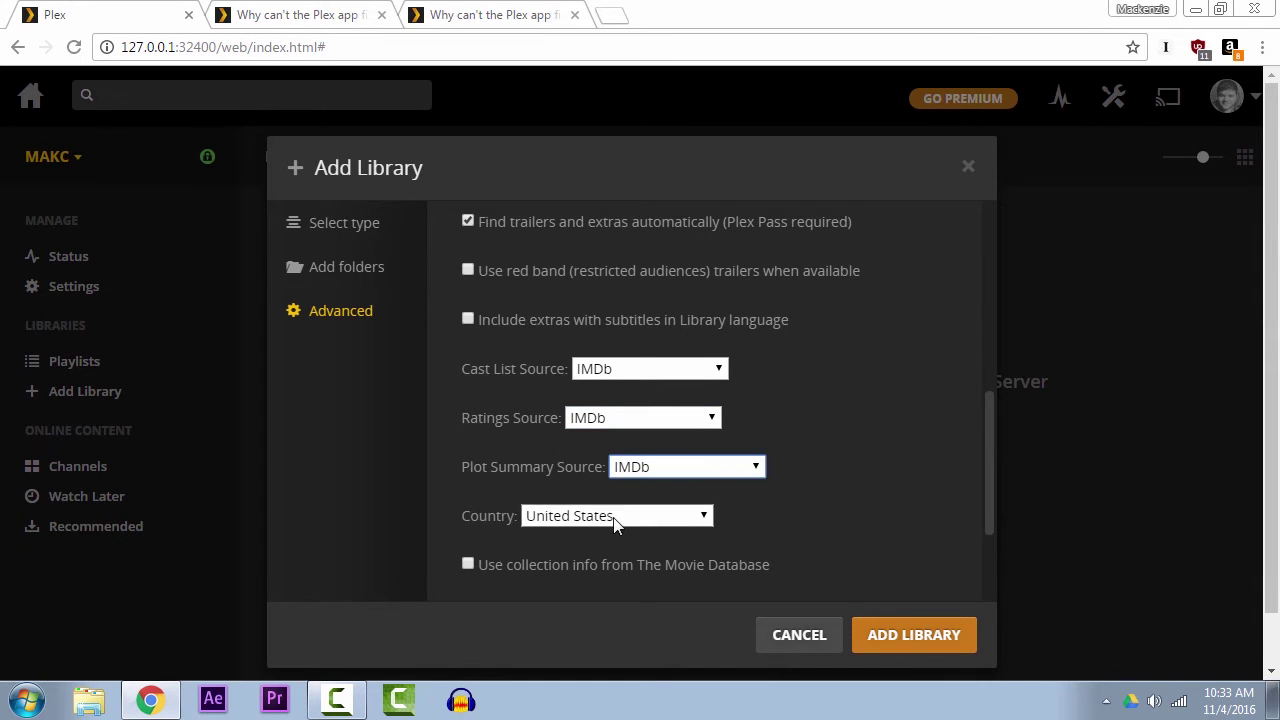
# - Enable the inclusion of adult content and create the Film library
pyautogui.scroll(-3, 627, 494)
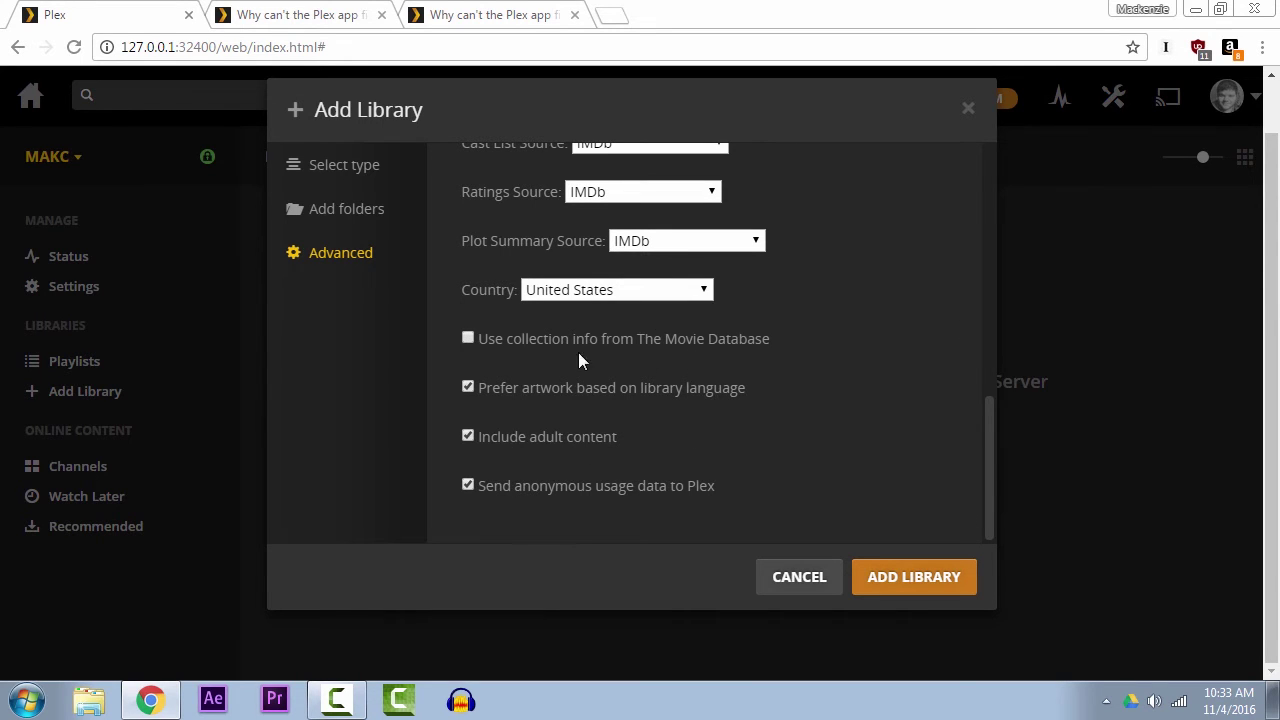
pyautogui.scroll(5, 848, 455)
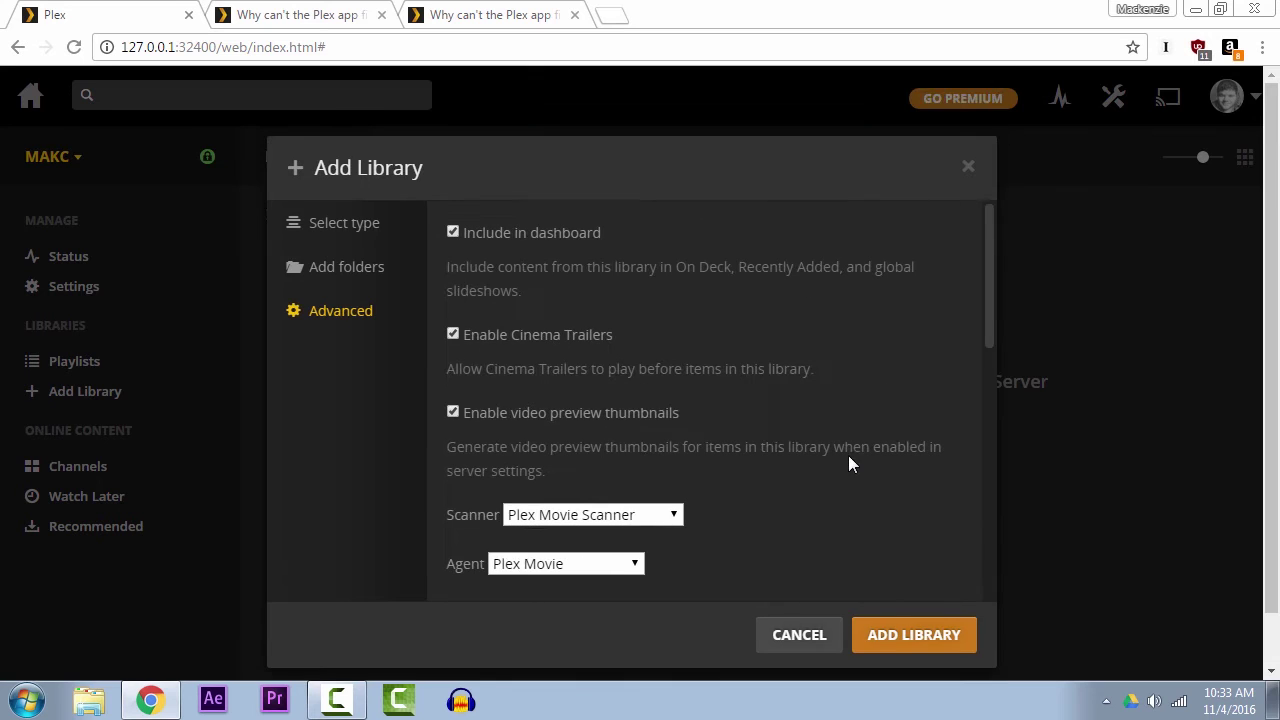
pyautogui.click(944, 642)
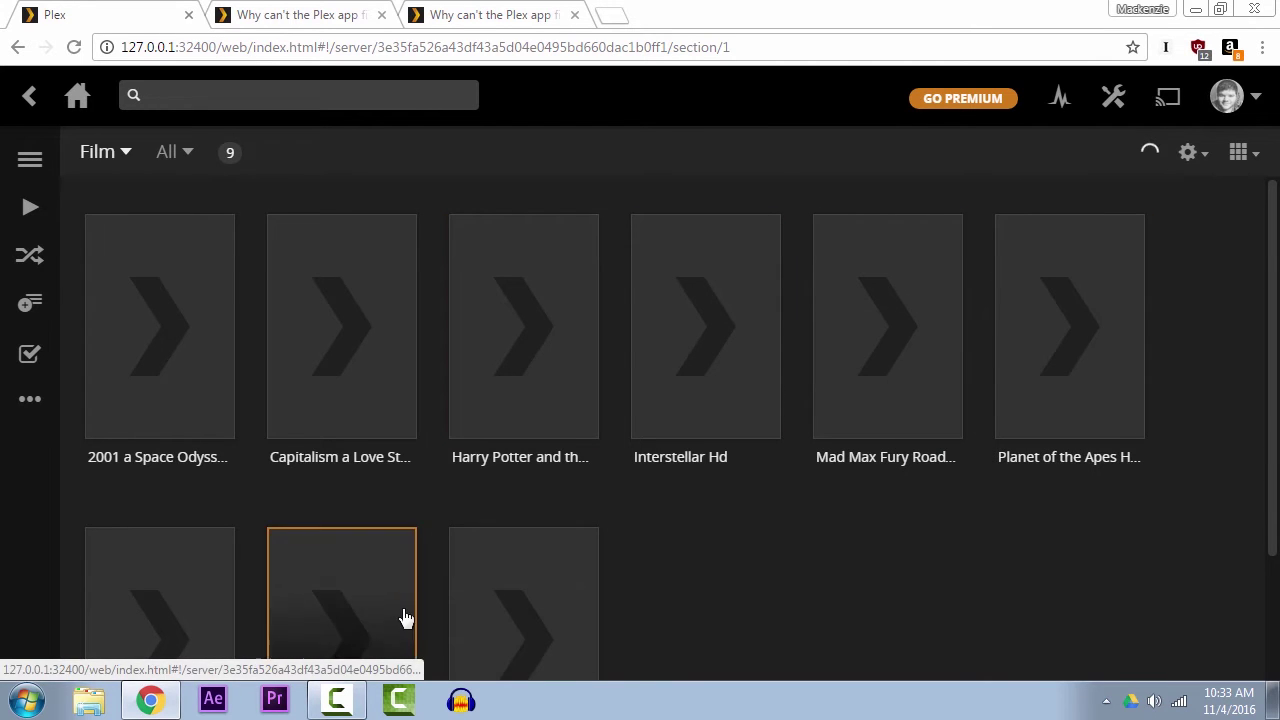
# - Look through the Film library's titles and posters while their metadata is being downloaded
pyautogui.scroll(-2, 702, 573)
pyautogui.scroll(-1, 720, 590)
pyautogui.scroll(3, 755, 640)
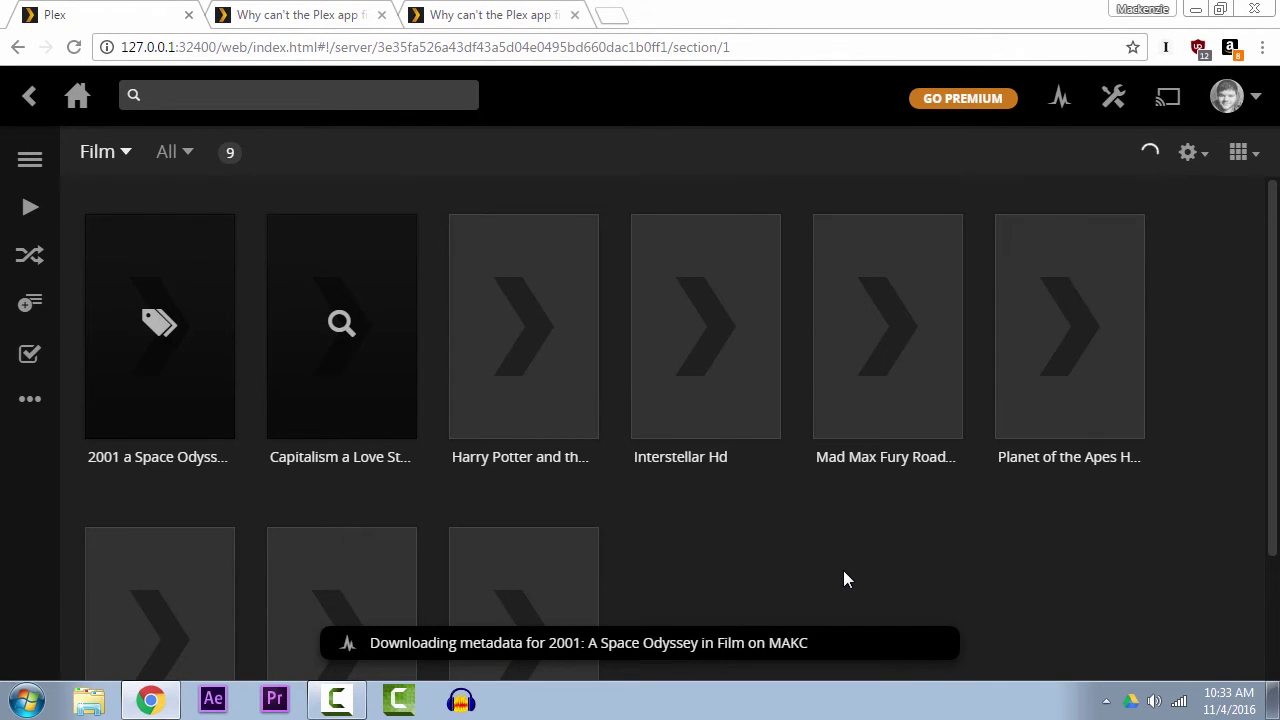
pyautogui.scroll(-1, 843, 571)
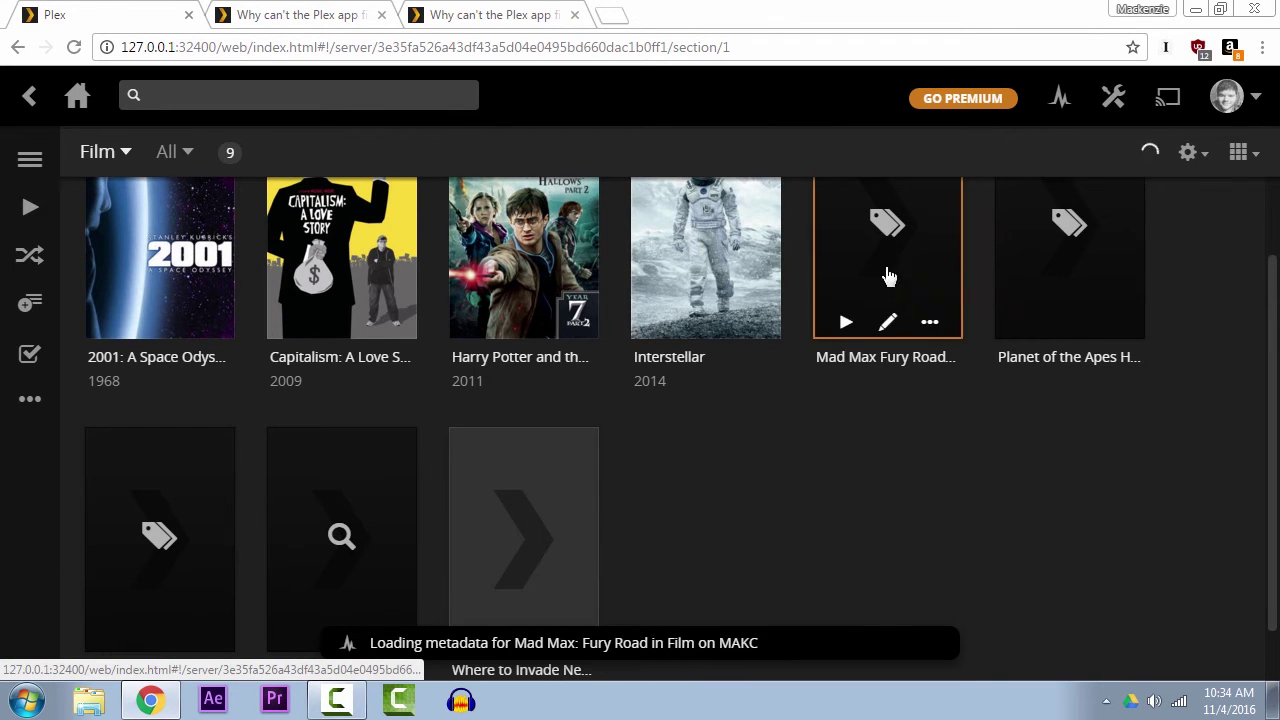
pyautogui.scroll(1, 895, 507)
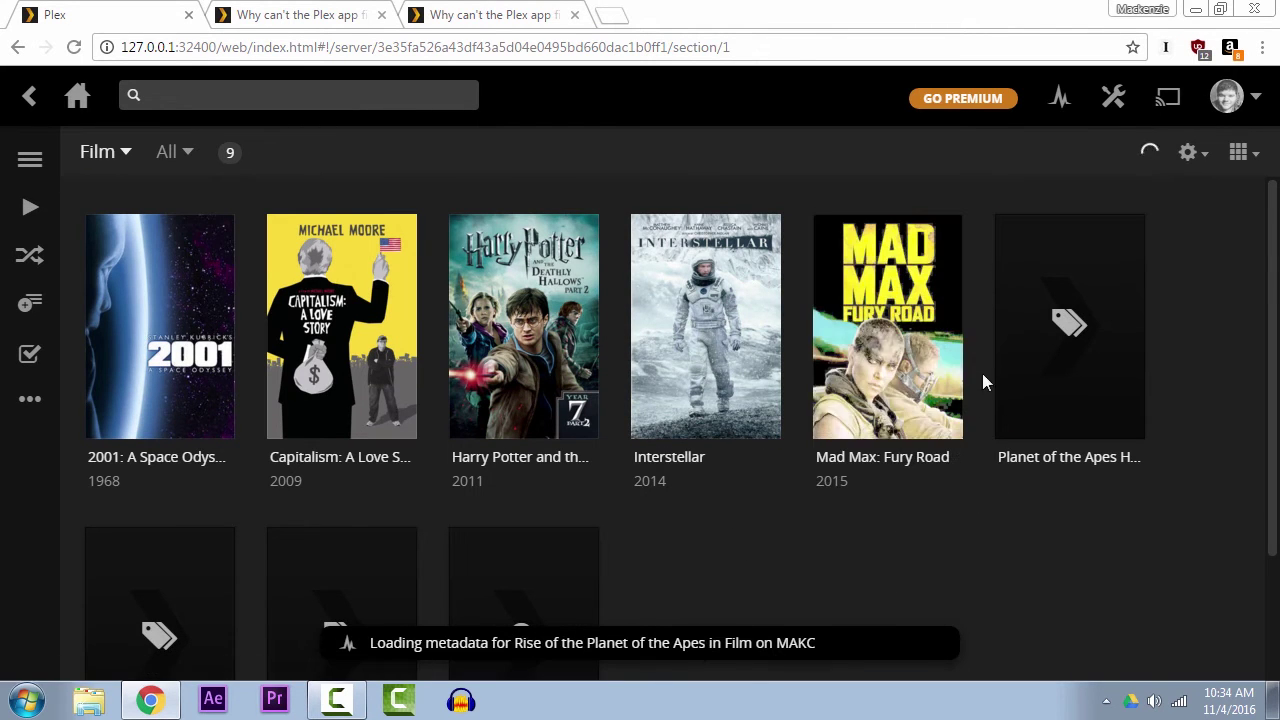
pyautogui.scroll(-2, 985, 587)
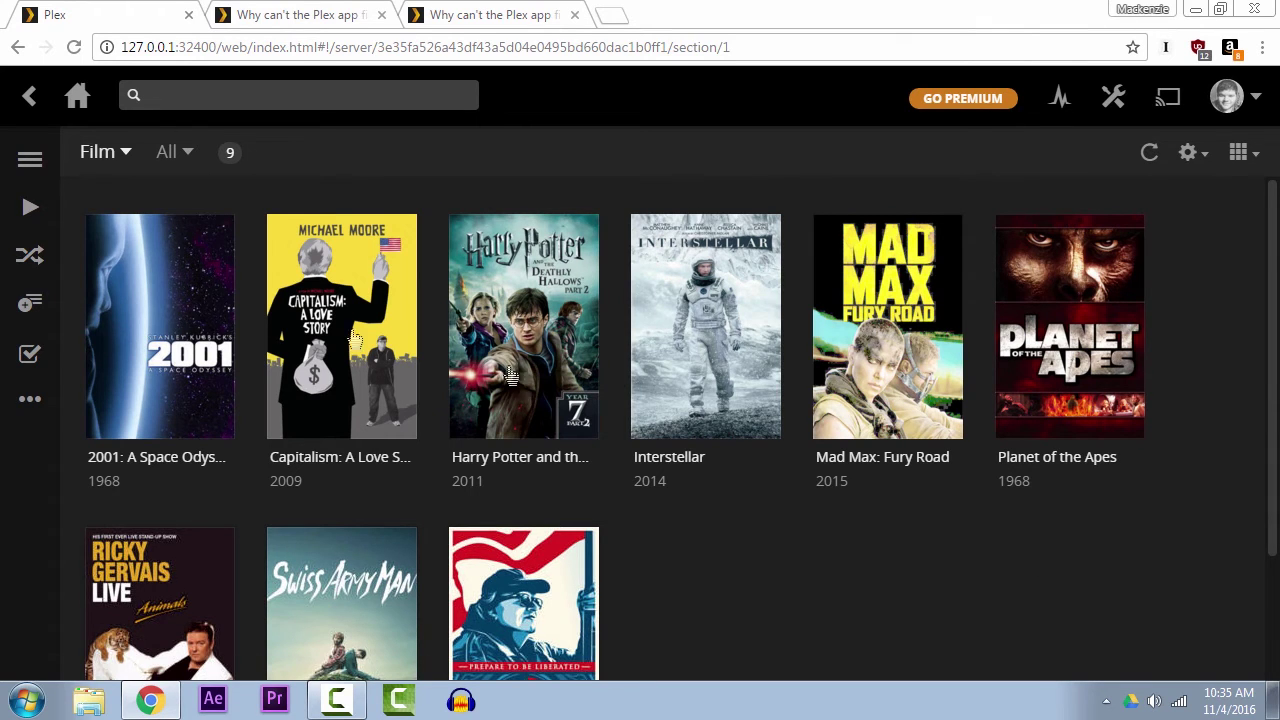
# - Read the details and plot summary of 2001: A Space Odyssey and return to the Film library
pyautogui.moveTo(185, 265)
pyautogui.click(118, 297)
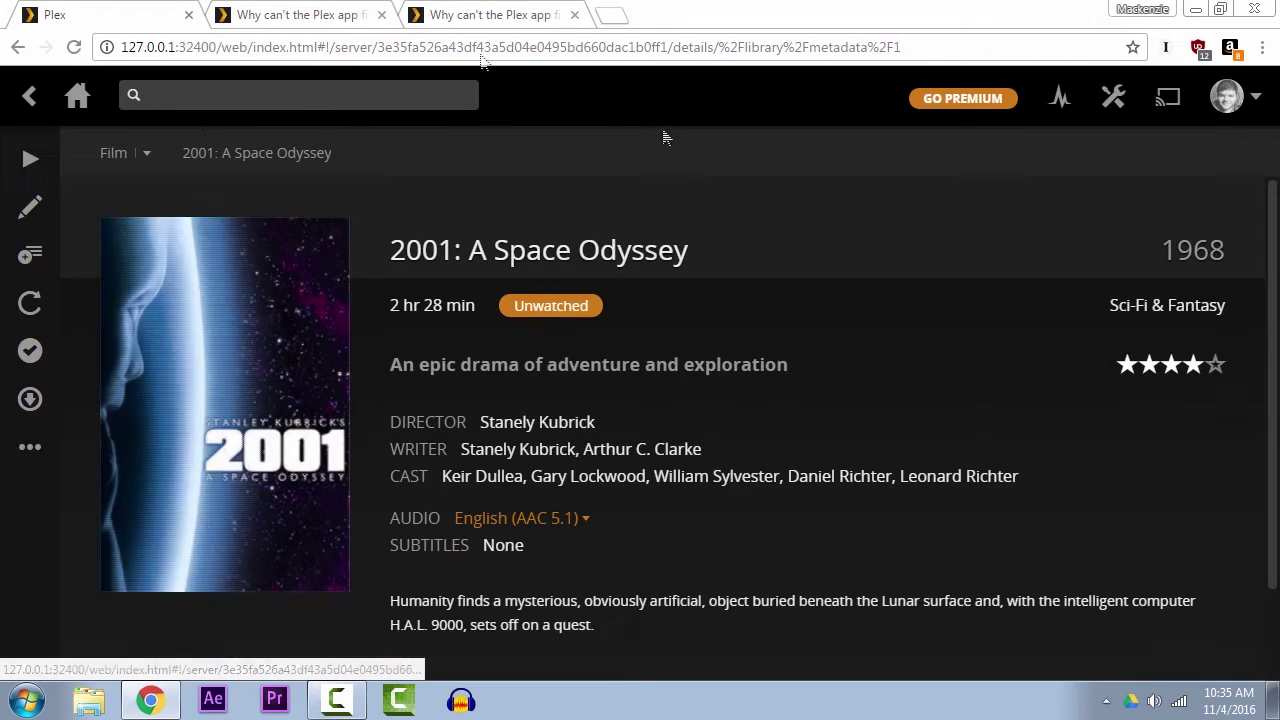
pyautogui.scroll(-1, 875, 445)
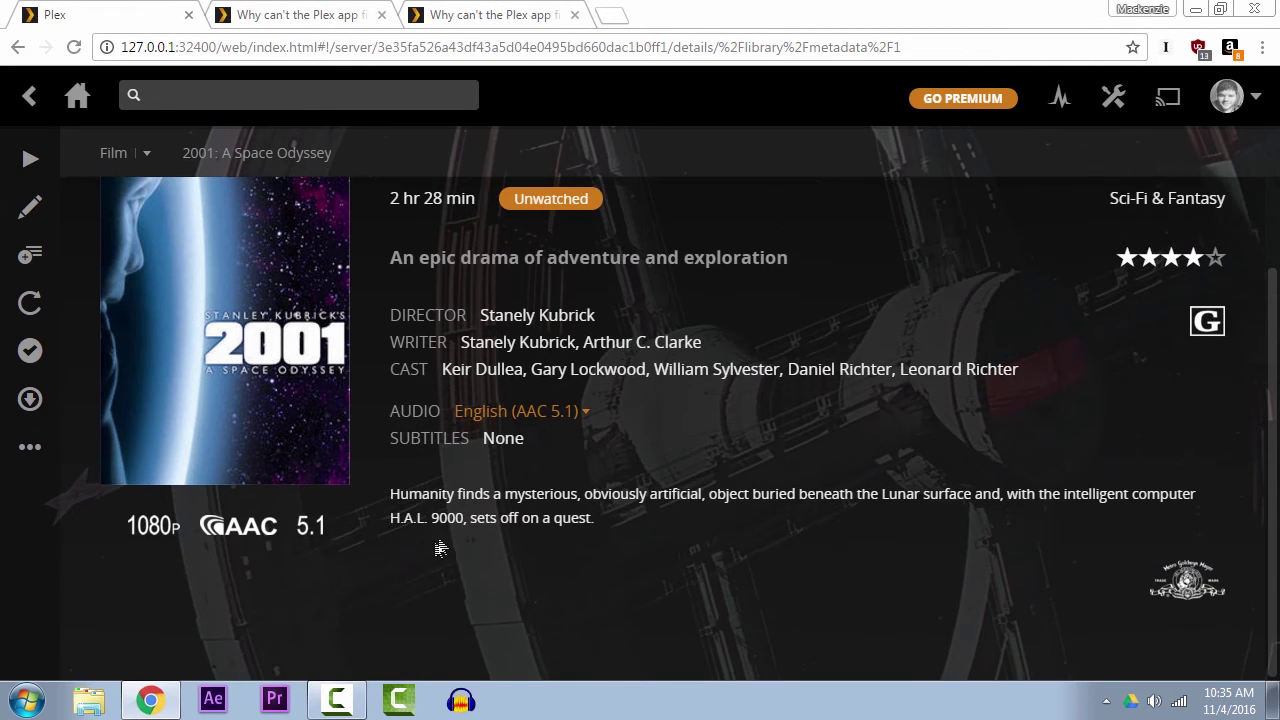
pyautogui.scroll(1, 850, 583)
pyautogui.scroll(-1, 770, 465)
pyautogui.moveTo(437, 494); pyautogui.dragTo(950, 518)
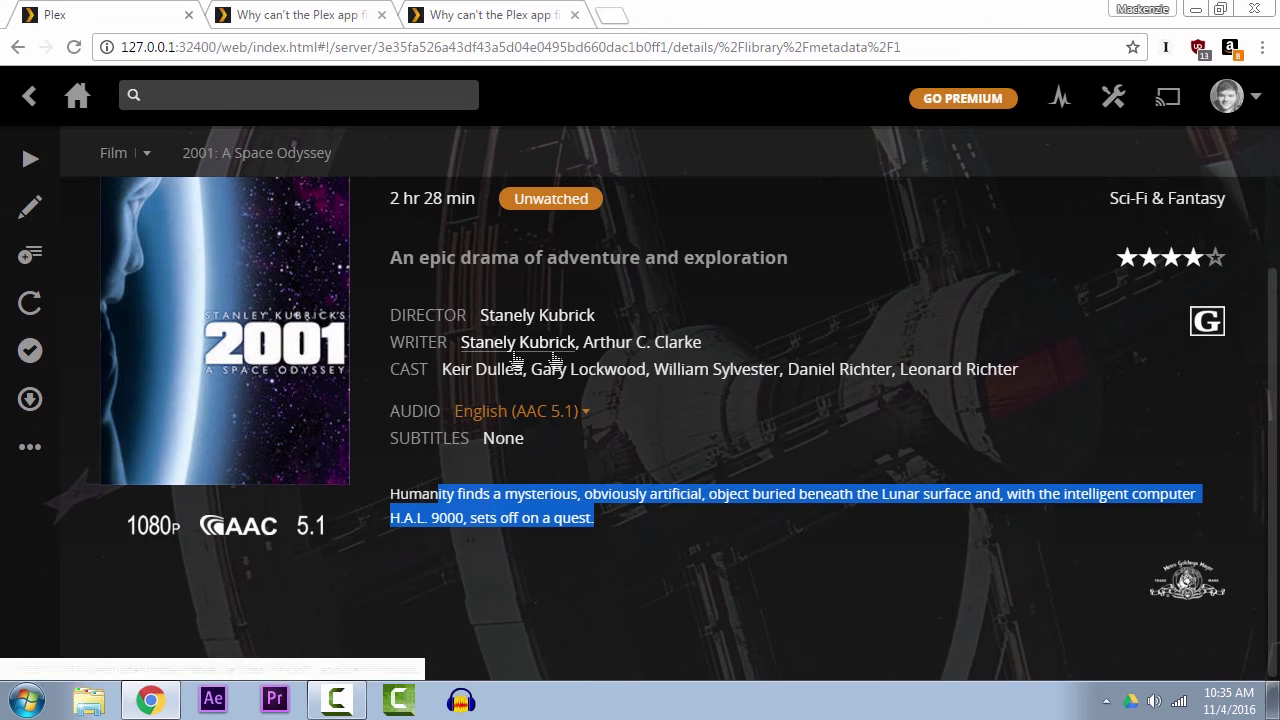
pyautogui.click(1226, 436)
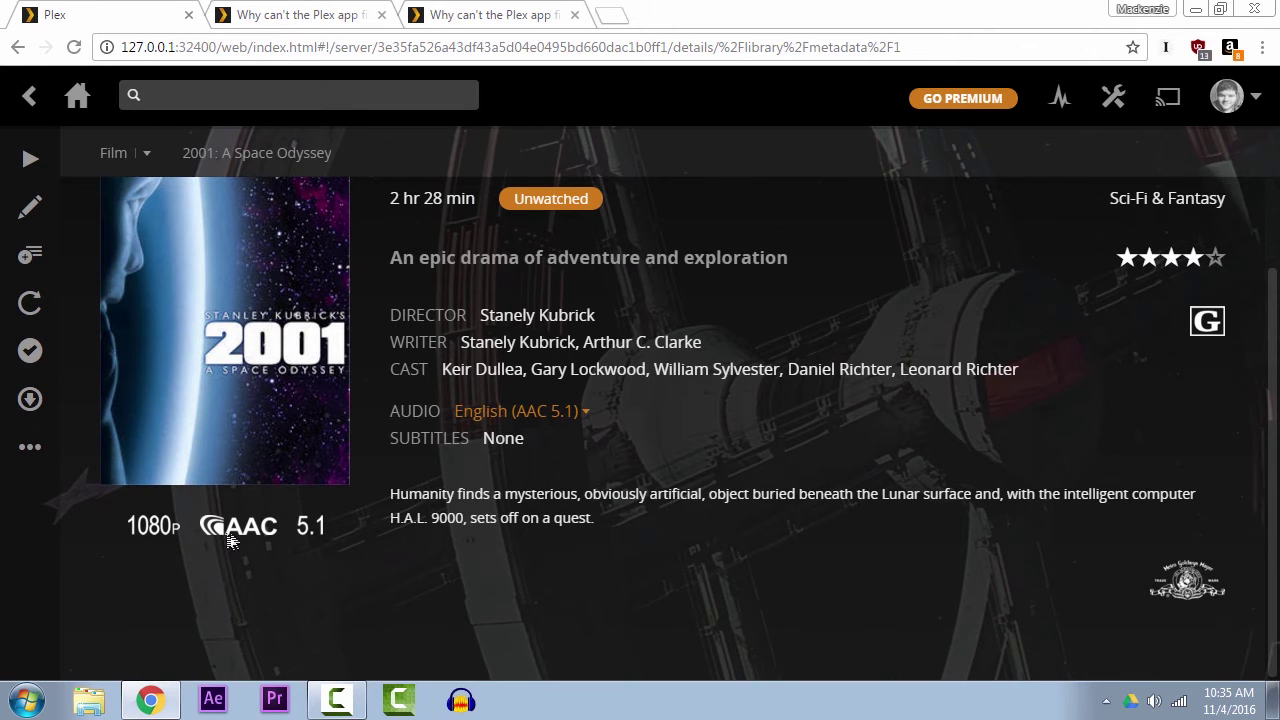
pyautogui.scroll(1, 1068, 445)
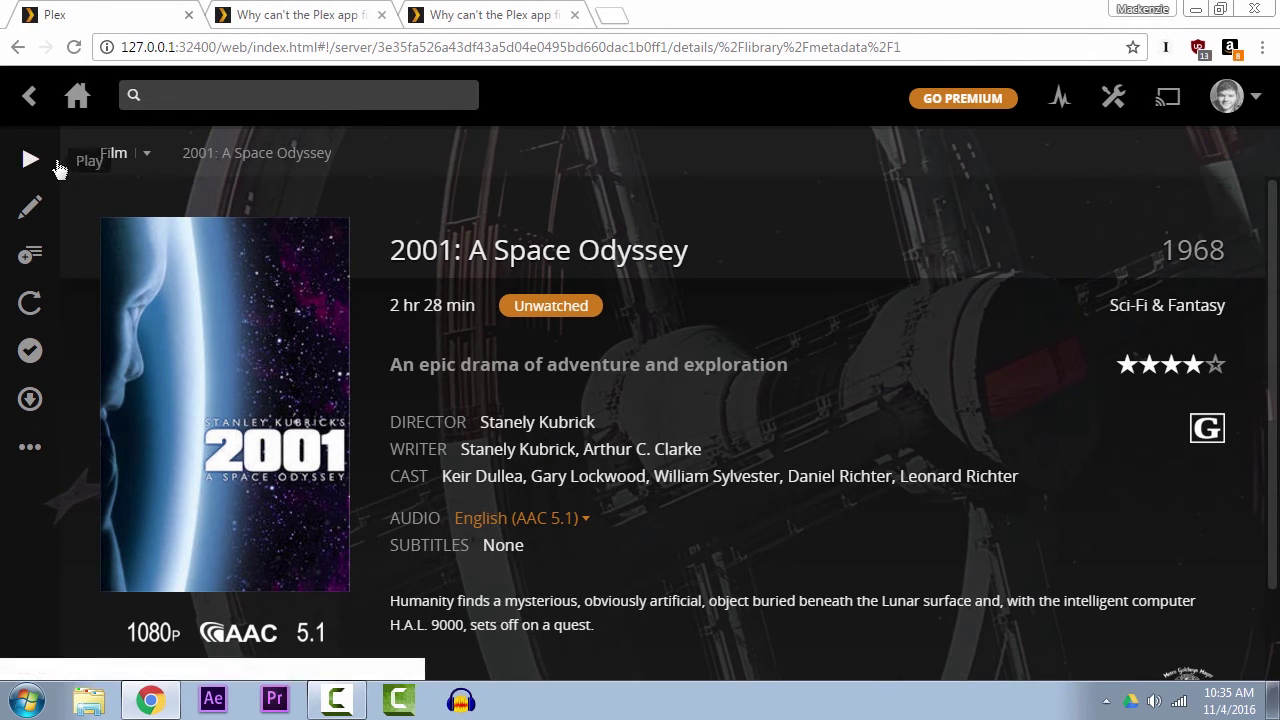
pyautogui.click(113, 153)
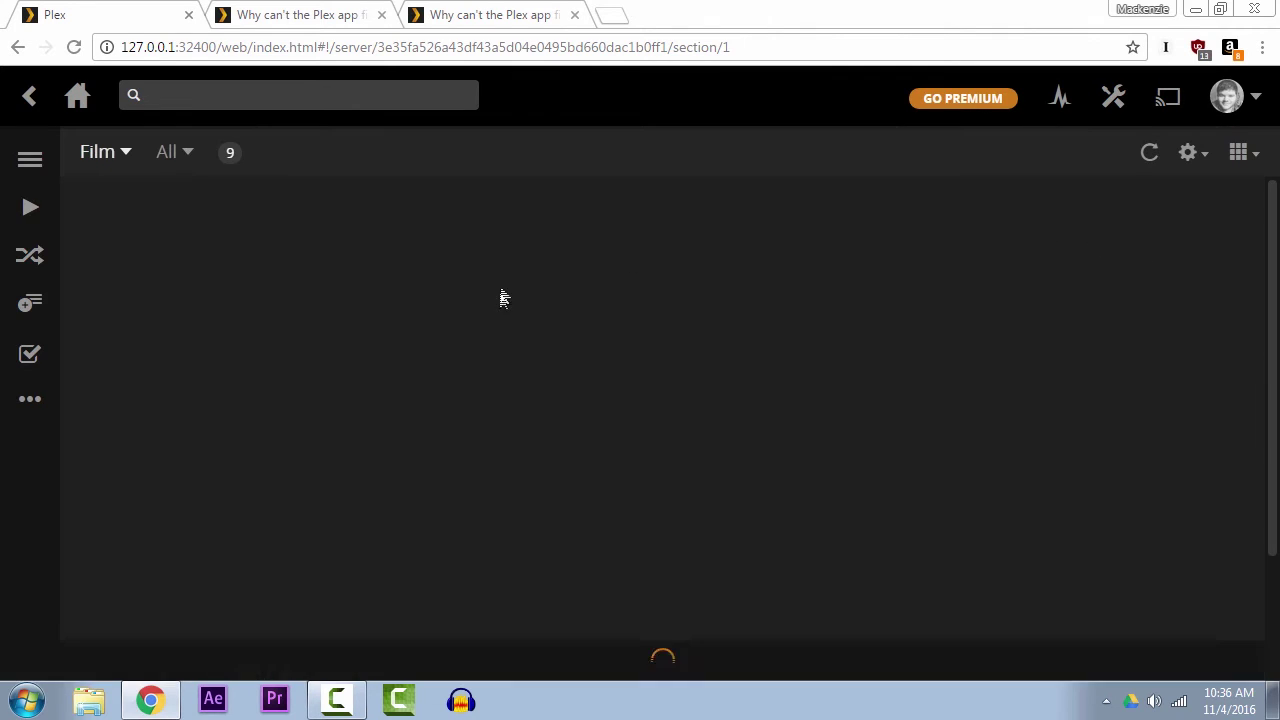
# - View the details of Swiss Army Man and return to the Film library
pyautogui.scroll(-2, 434, 374)
pyautogui.click(290, 520)
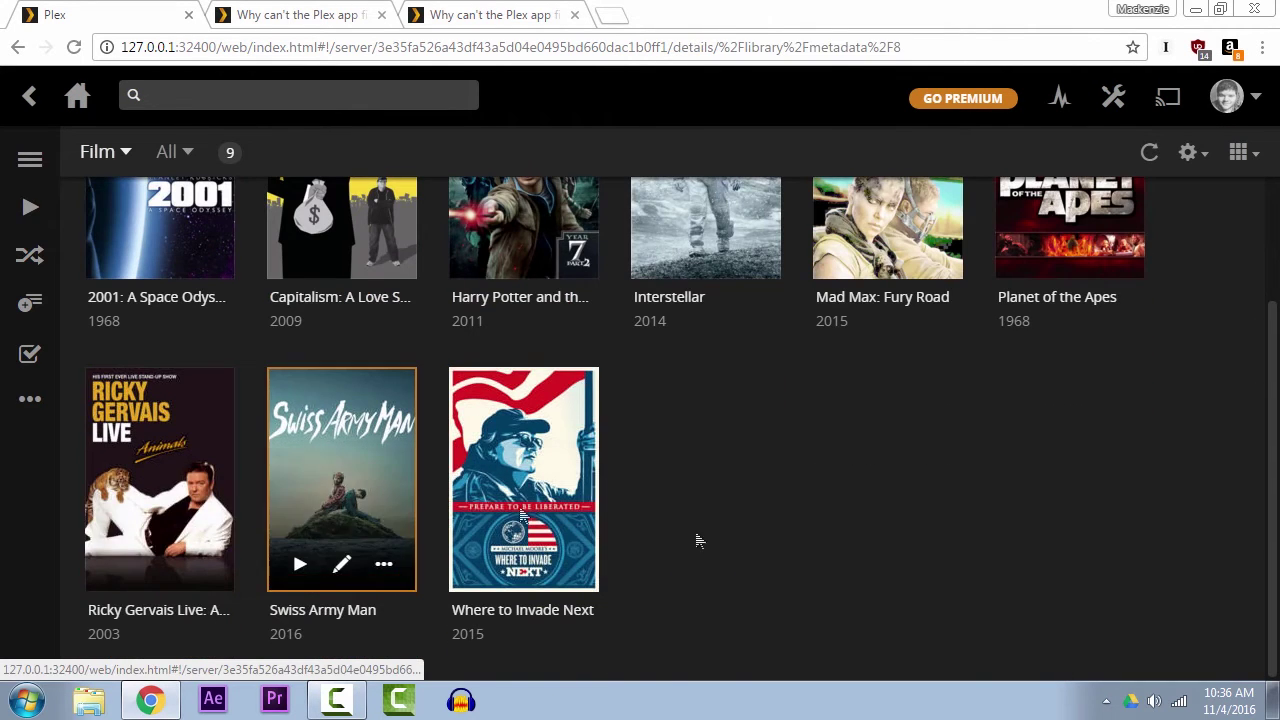
pyautogui.scroll(-1, 882, 379)
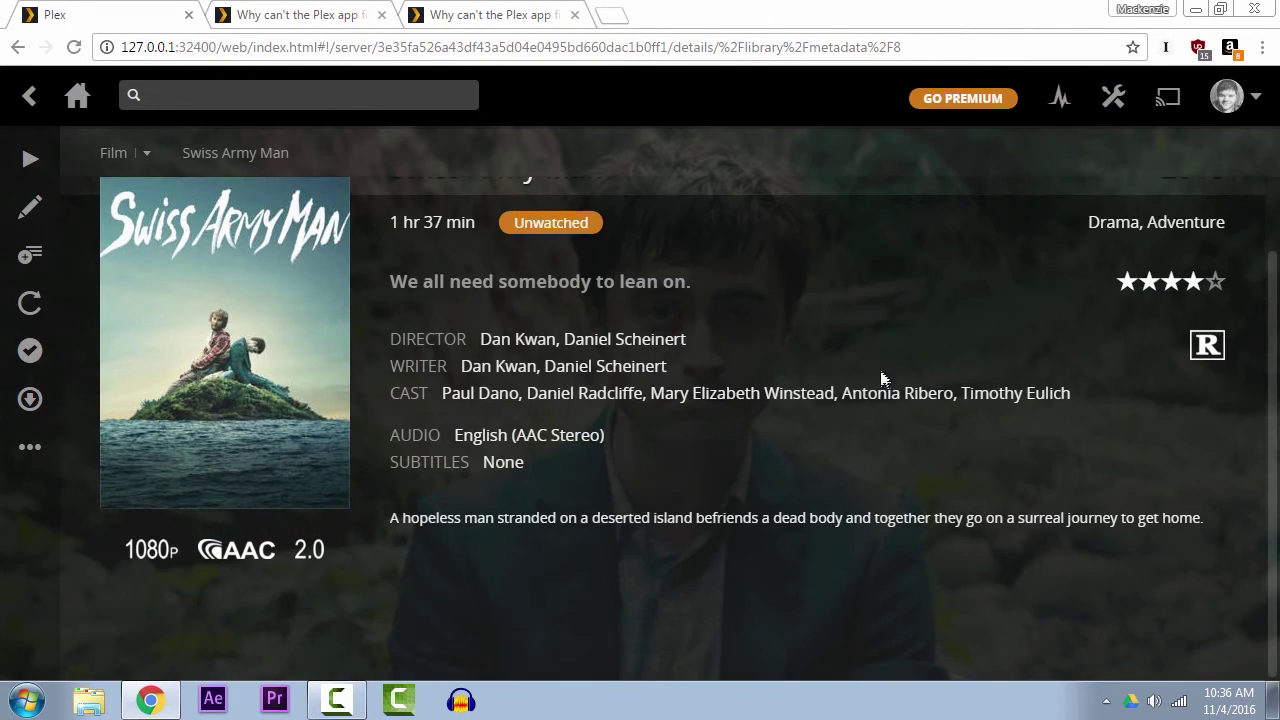
pyautogui.scroll(1, 903, 448)
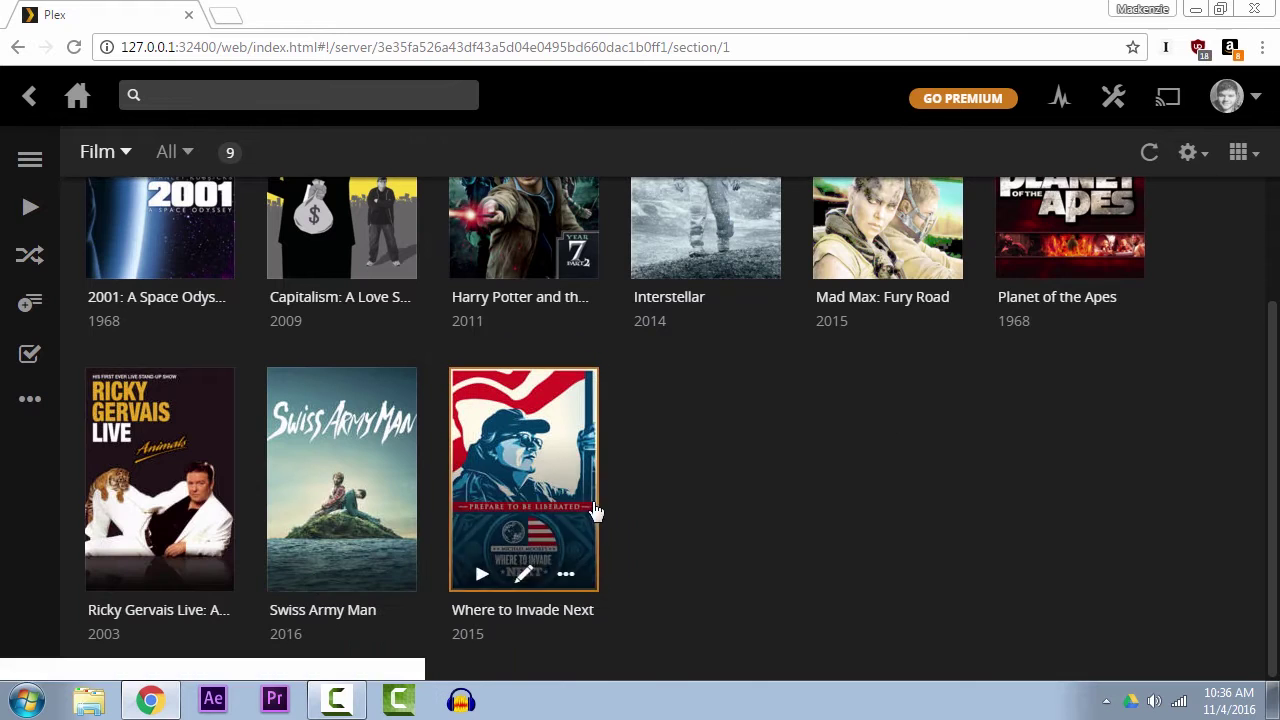
# - Browse the Film library and read the details of Mad Max: Fury Road
pyautogui.scroll(1, 950, 415)
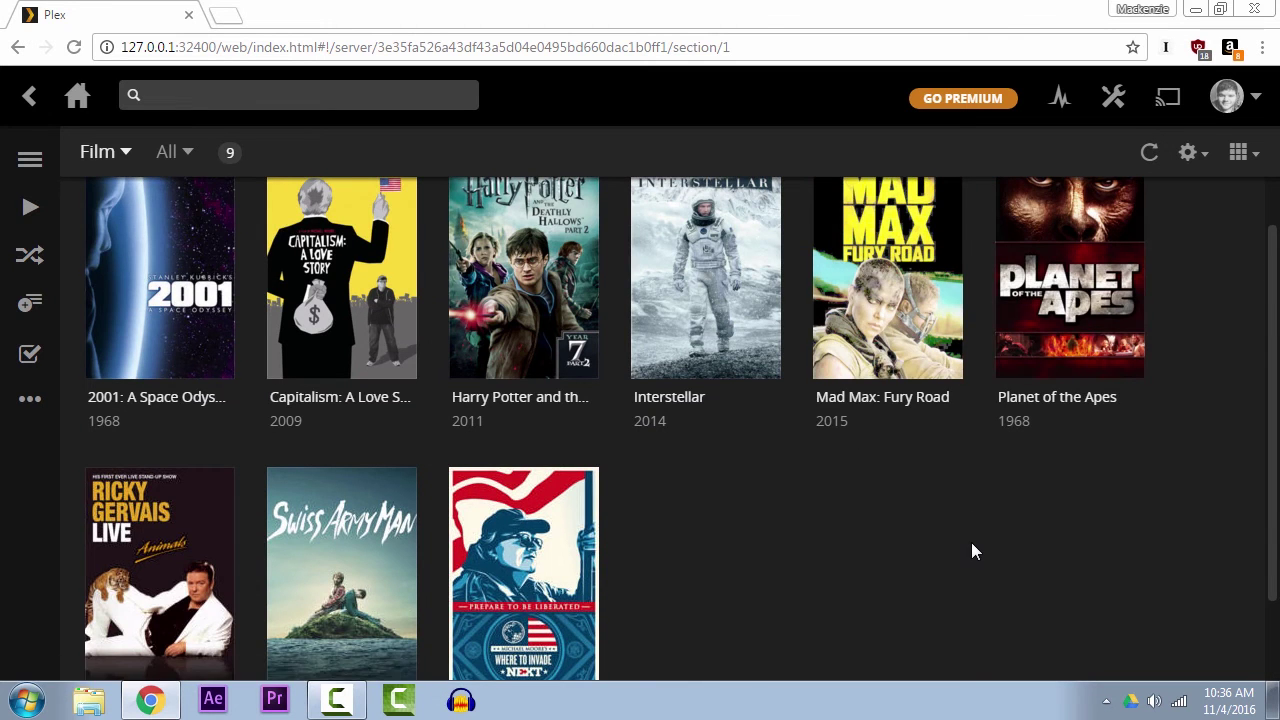
pyautogui.scroll(-2, 971, 544)
pyautogui.scroll(3, 973, 546)
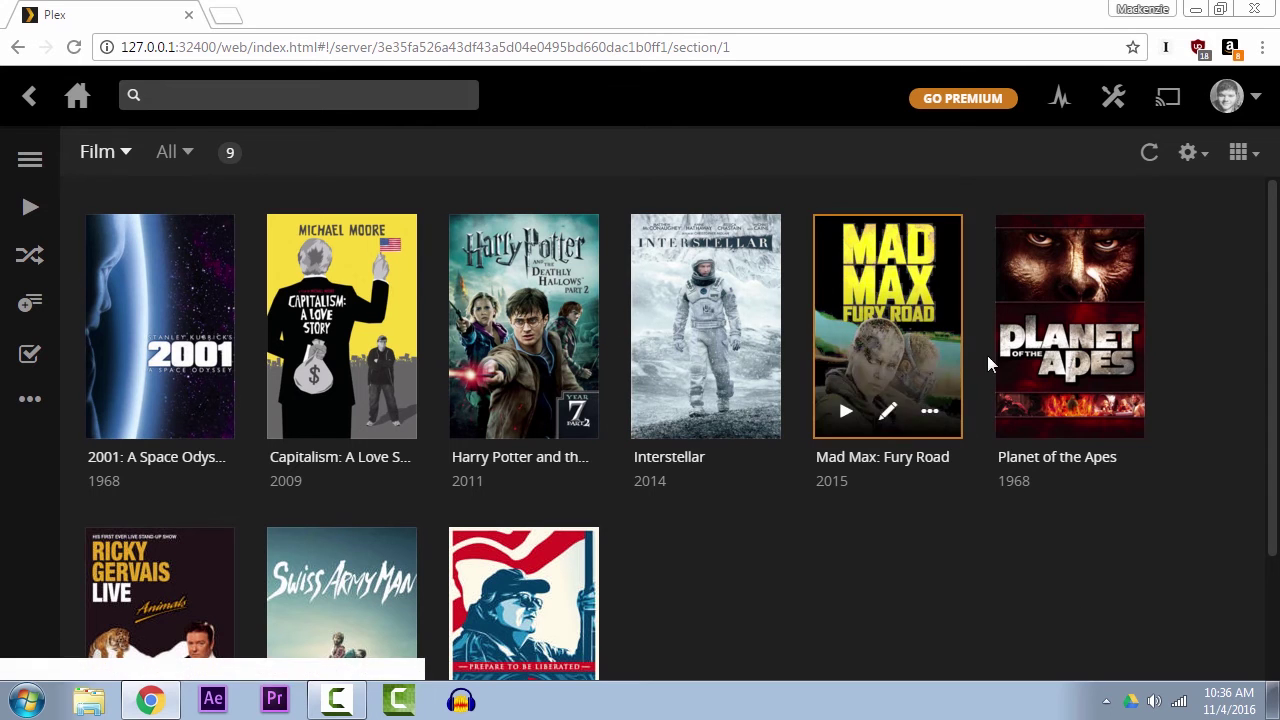
pyautogui.click(913, 303)
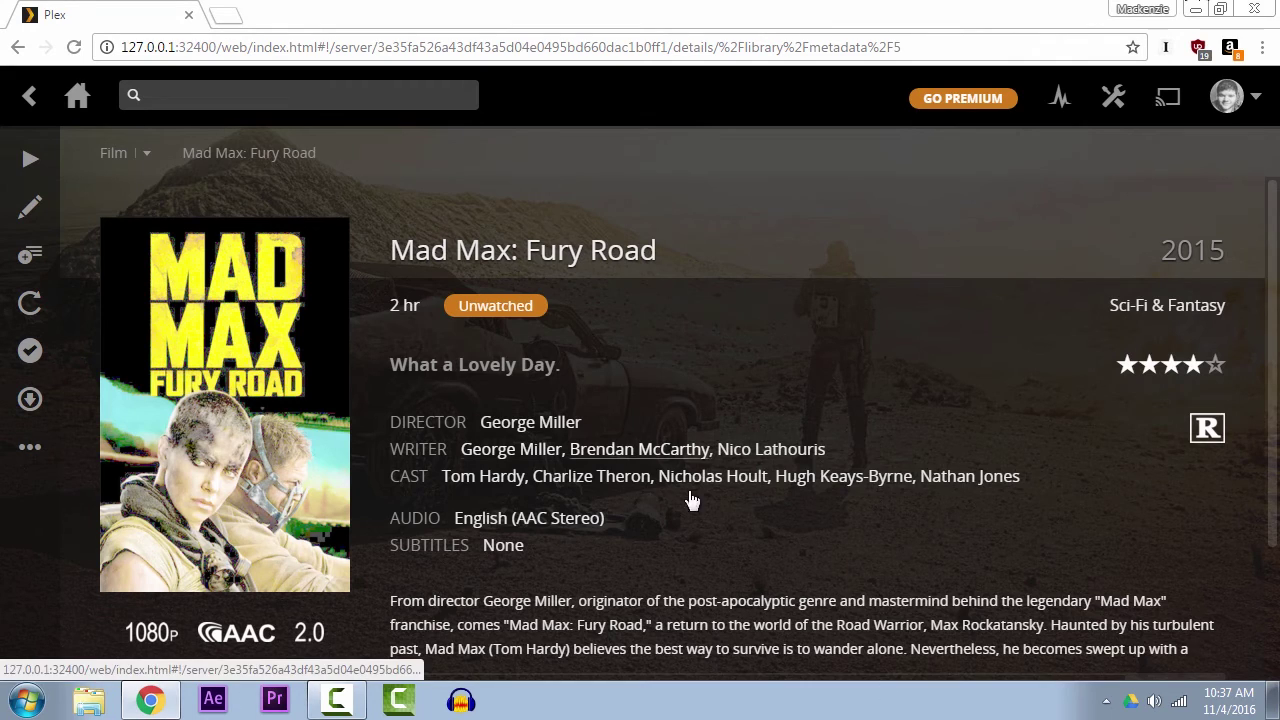
pyautogui.scroll(-2, 1034, 289)
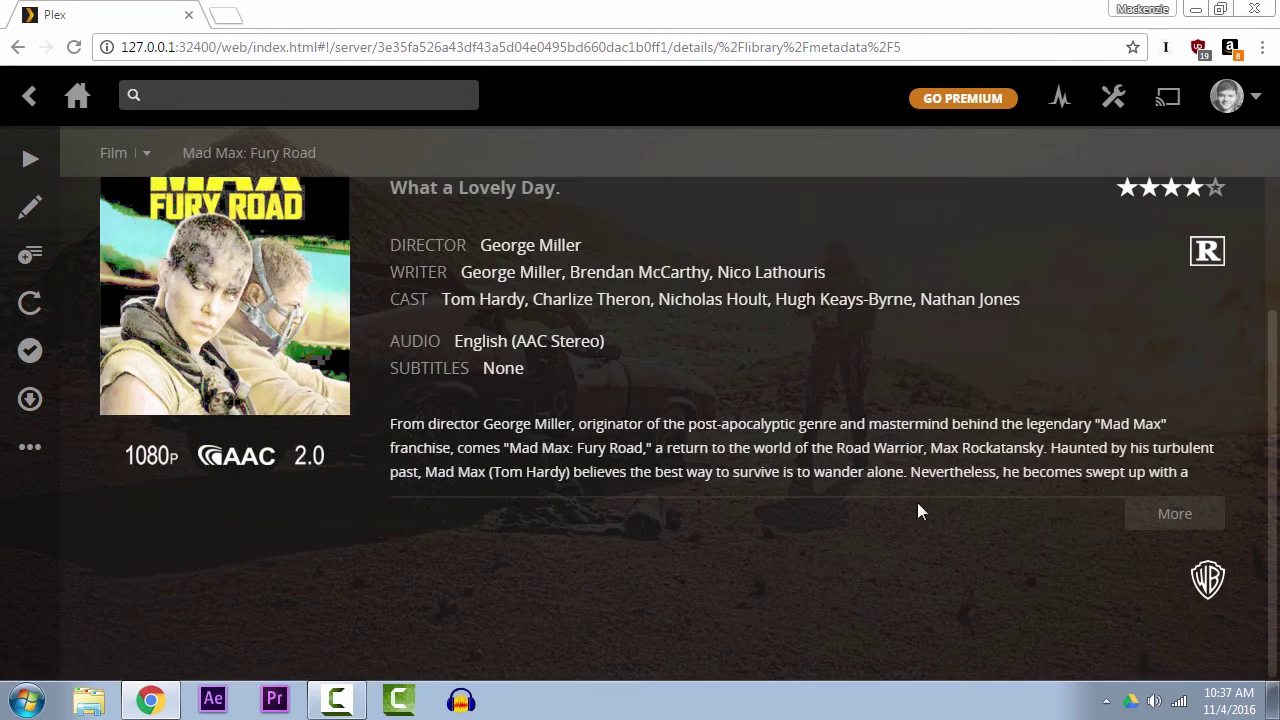
# - Open the metadata editor for Mad Max: Fury Road and review its general fields, from title to summary
pyautogui.scroll(2, 917, 502)
pyautogui.scroll(-2, 1240, 478)
pyautogui.scroll(2, 615, 482)
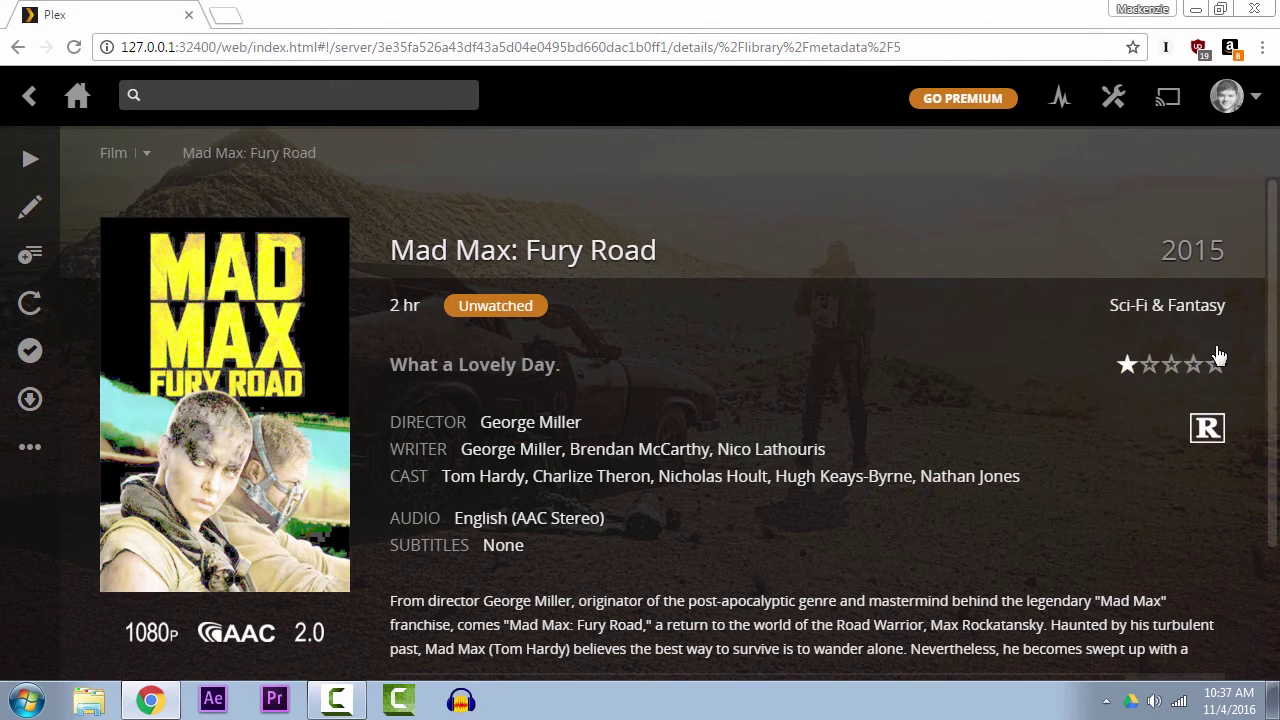
pyautogui.click(30, 210)
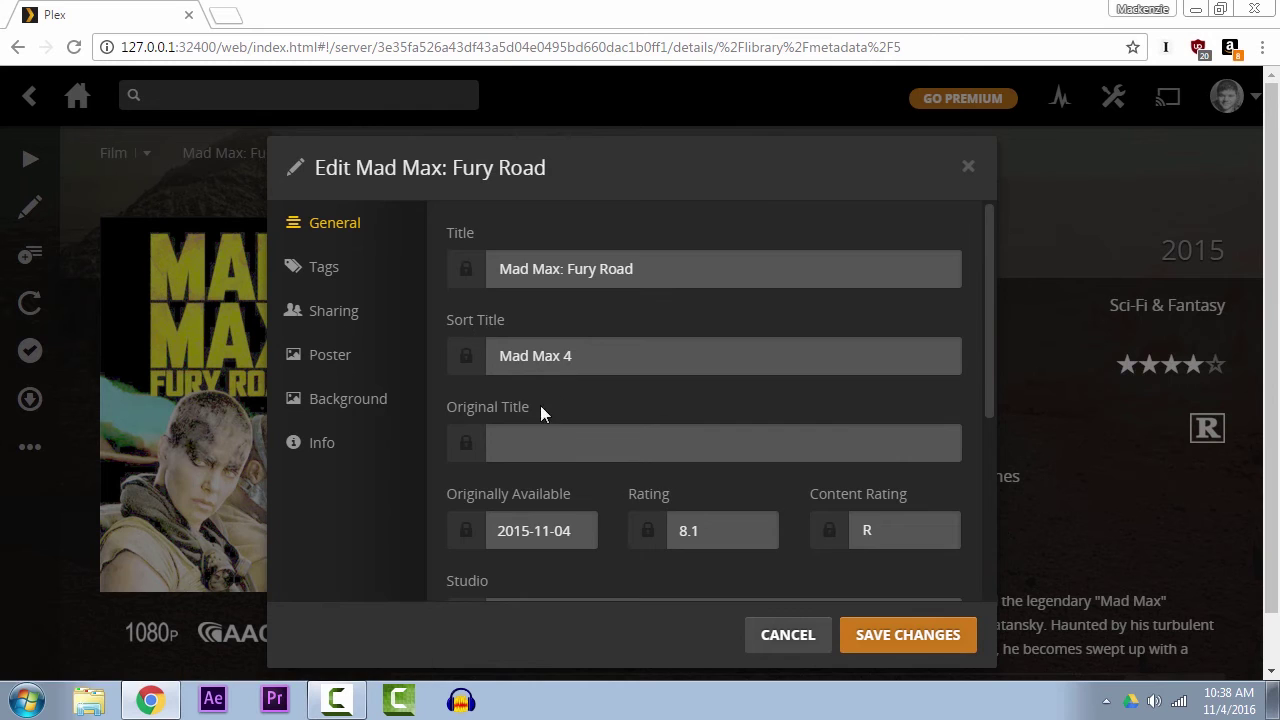
pyautogui.scroll(-8, 540, 405)
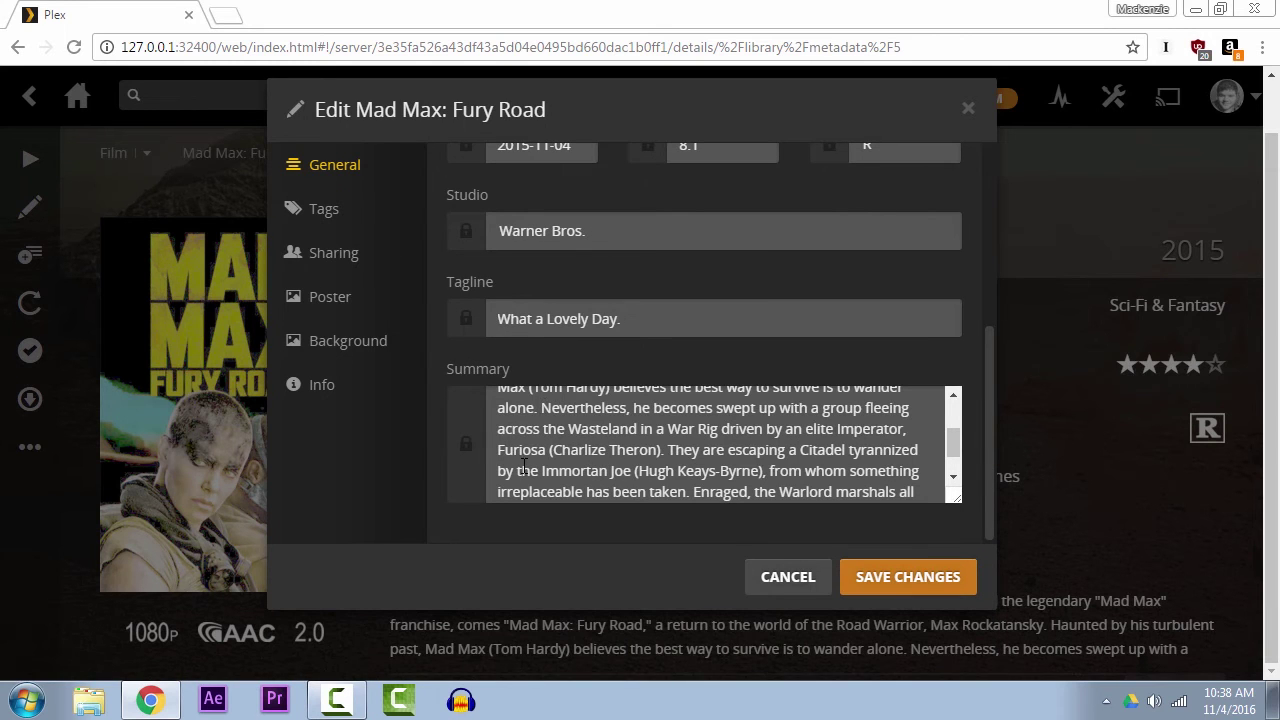
pyautogui.scroll(-3, 635, 560)
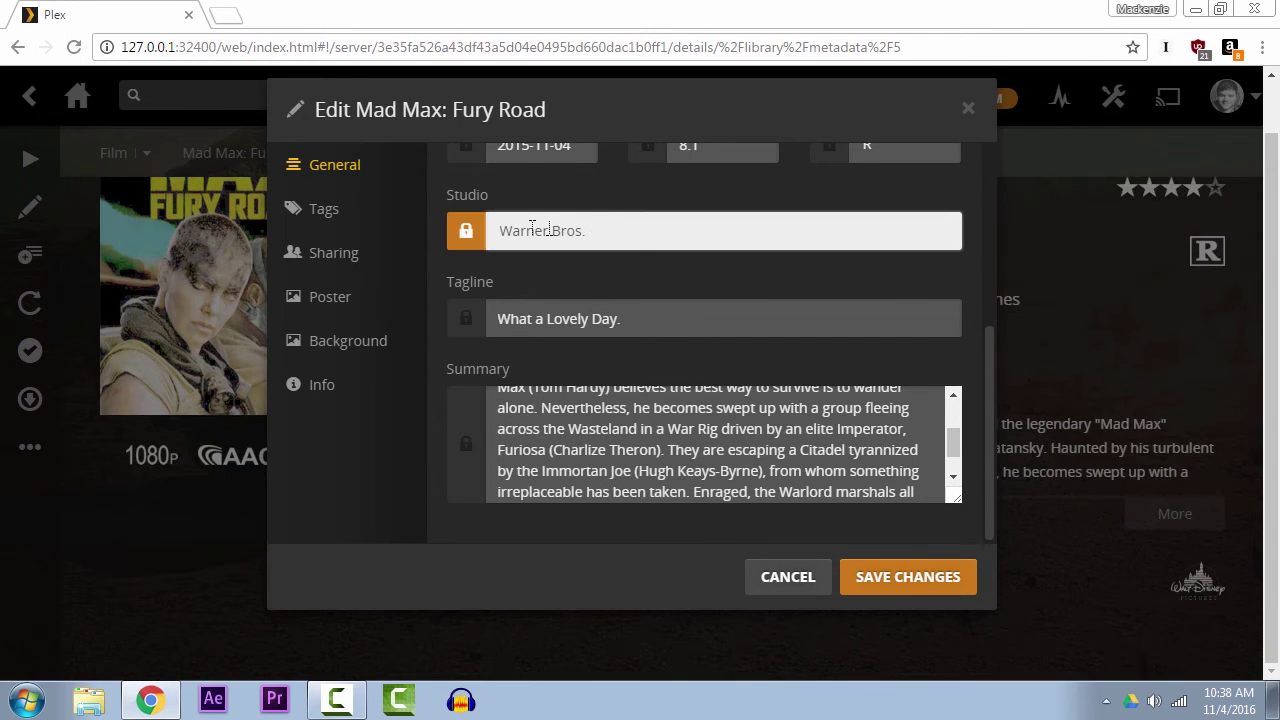
# - Browse the alternative posters for Mad Max: Fury Road and select the pale desert one with the car and lone figure
pyautogui.click(355, 300)
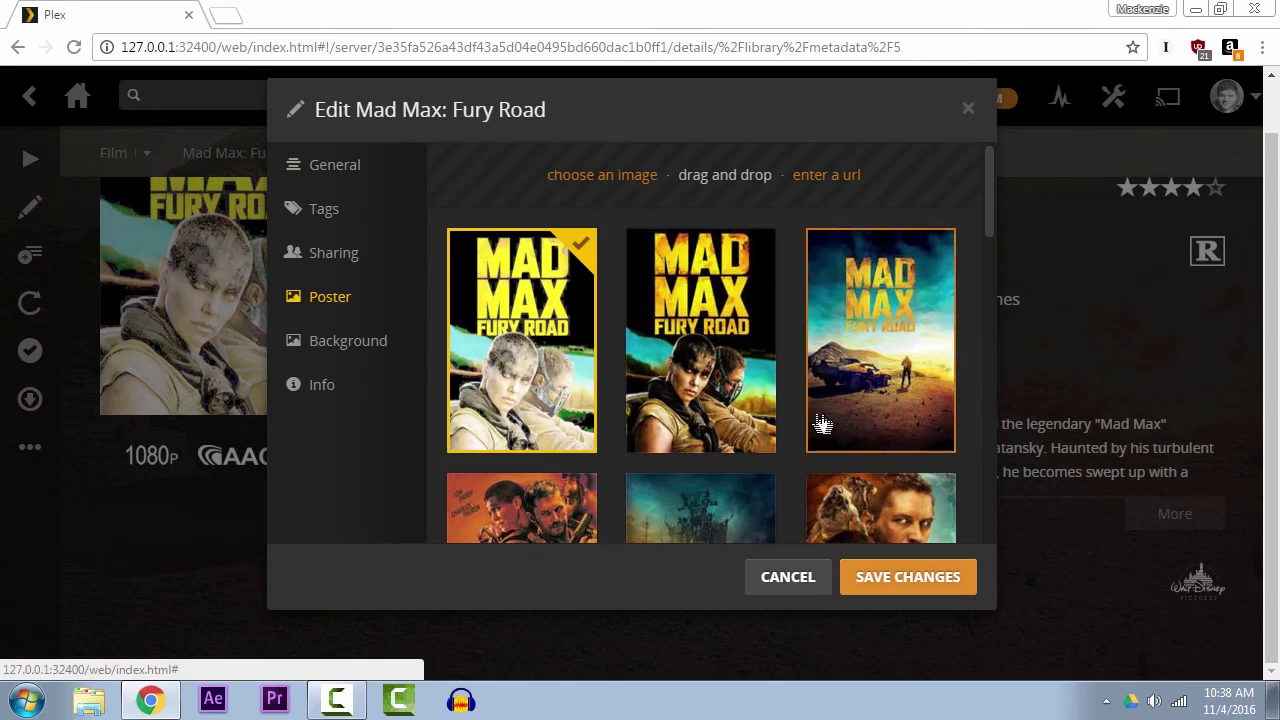
pyautogui.scroll(-5, 830, 380)
pyautogui.scroll(-5, 830, 345)
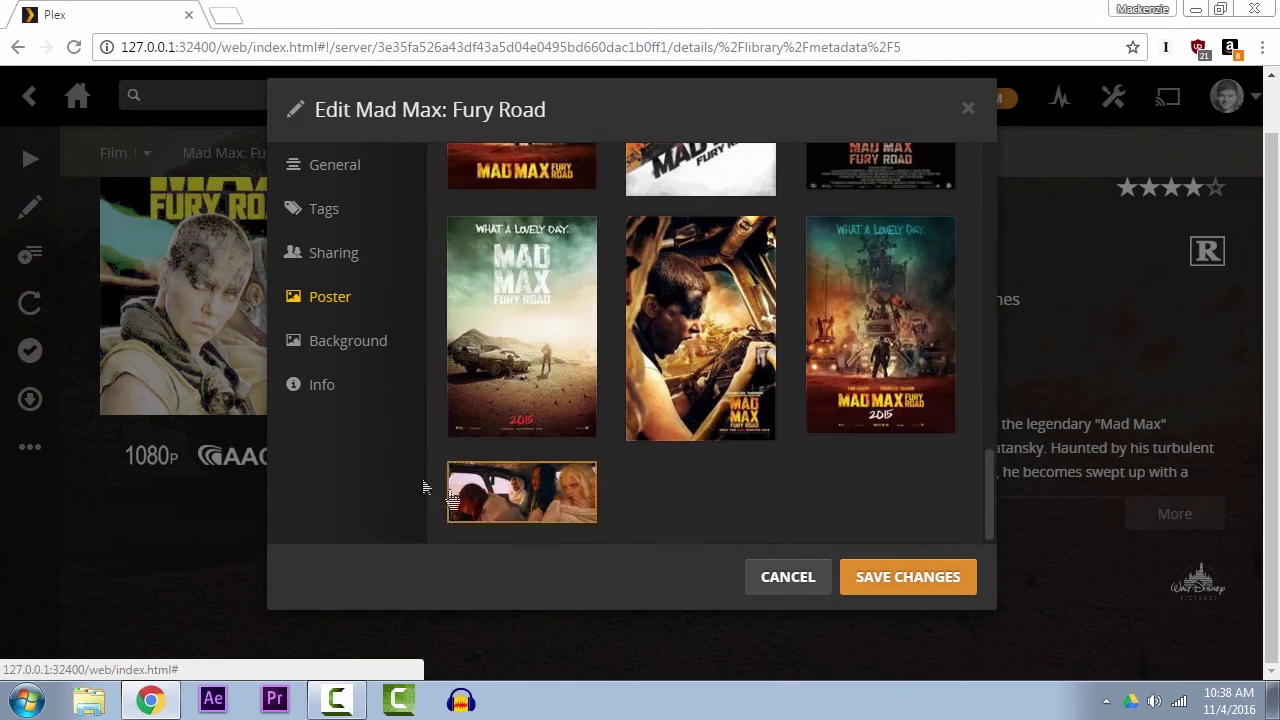
pyautogui.scroll(5, 665, 385)
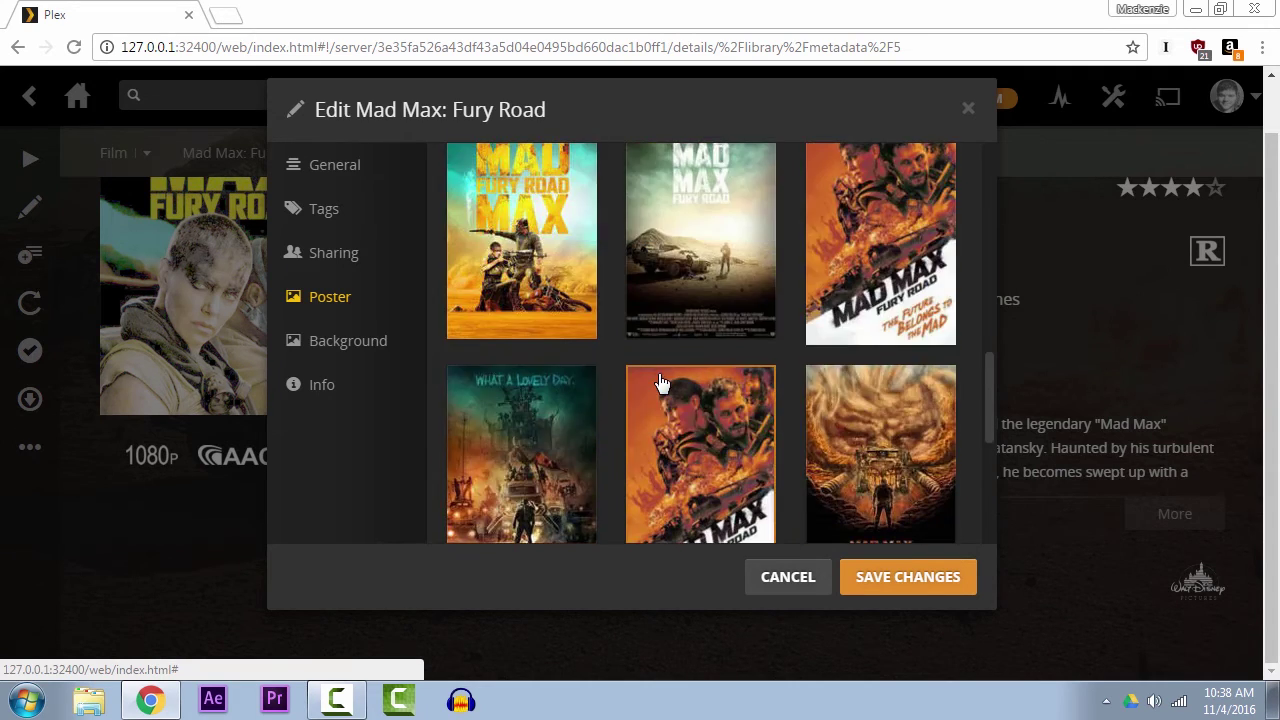
pyautogui.scroll(6, 662, 382)
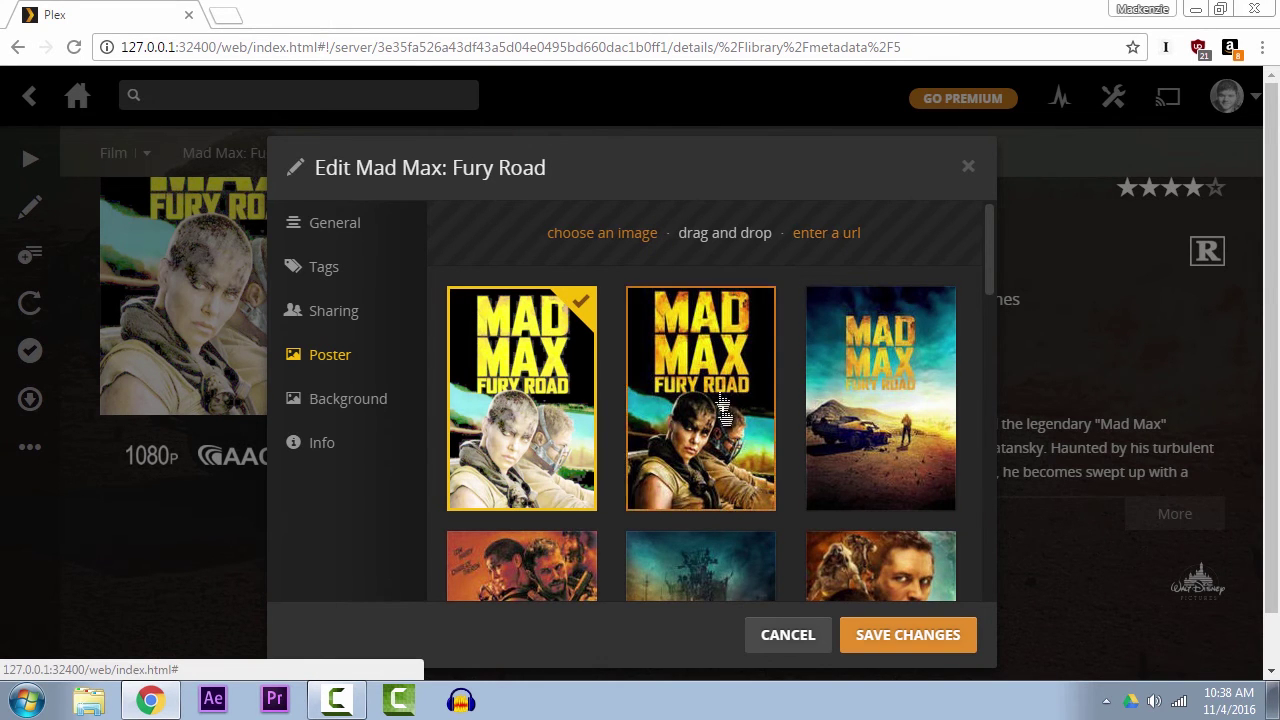
pyautogui.scroll(-5, 731, 366)
pyautogui.scroll(-3, 663, 447)
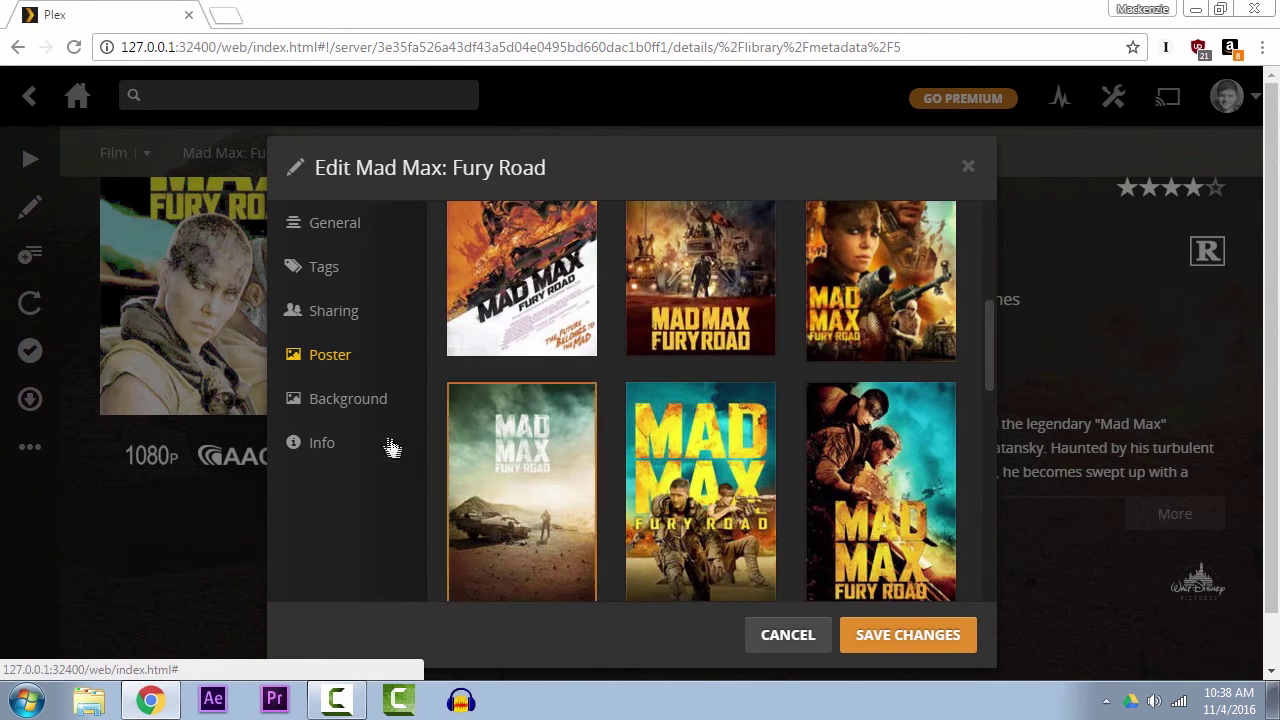
pyautogui.scroll(-2, 580, 520)
pyautogui.click(560, 470)
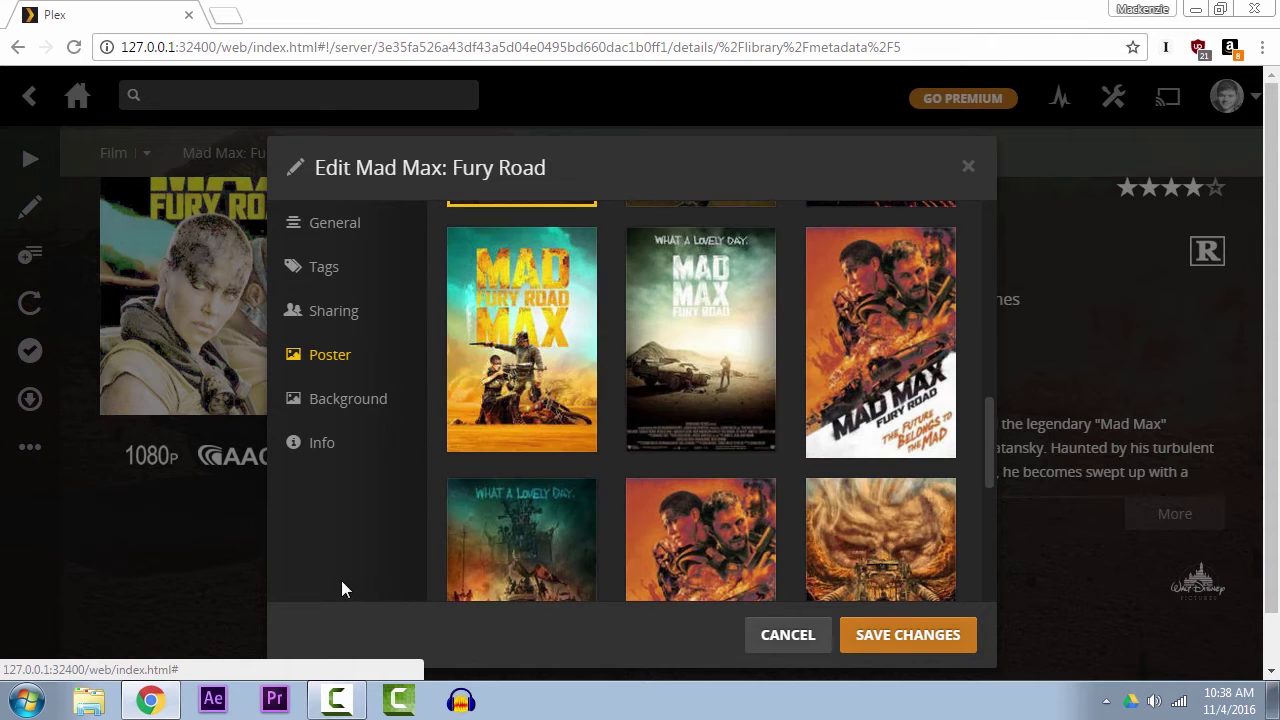
# - Select the background image of the masked Max facing forward in the desert and save the changes to Mad Max: Fury Road
pyautogui.click(348, 398)
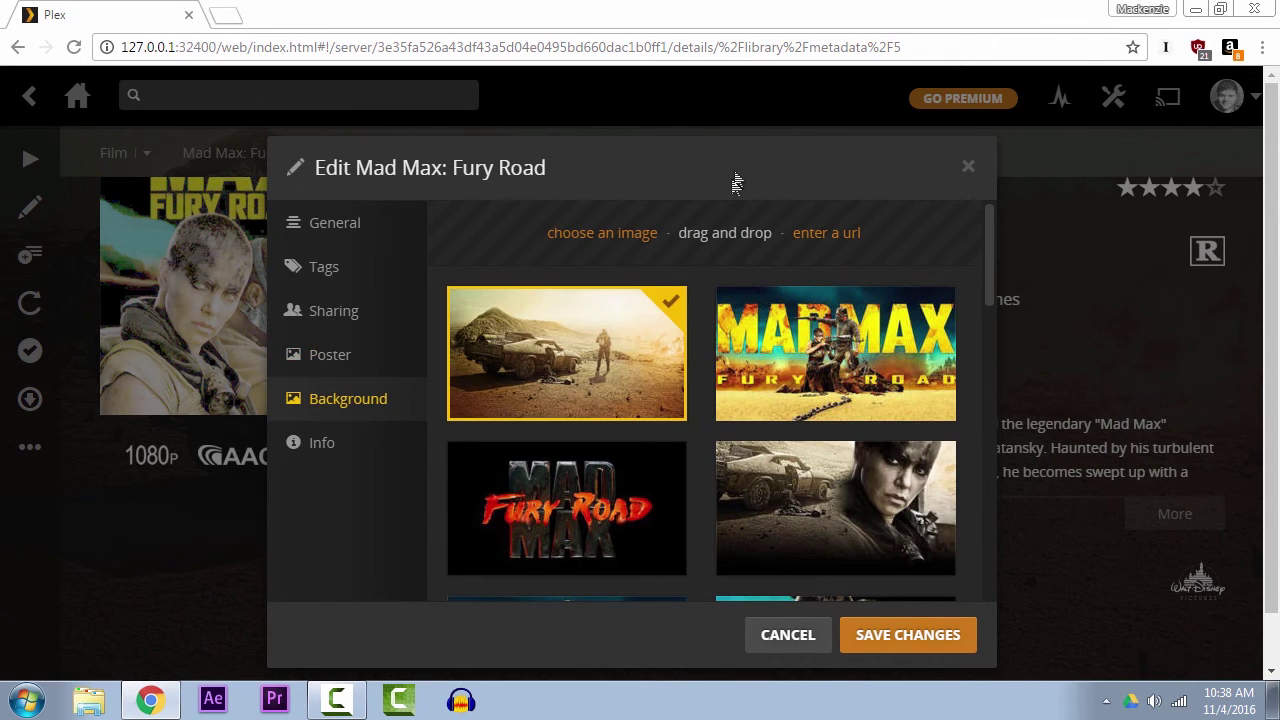
pyautogui.moveTo(737, 177); pyautogui.dragTo(449, 263)
pyautogui.scroll(-10, 760, 429)
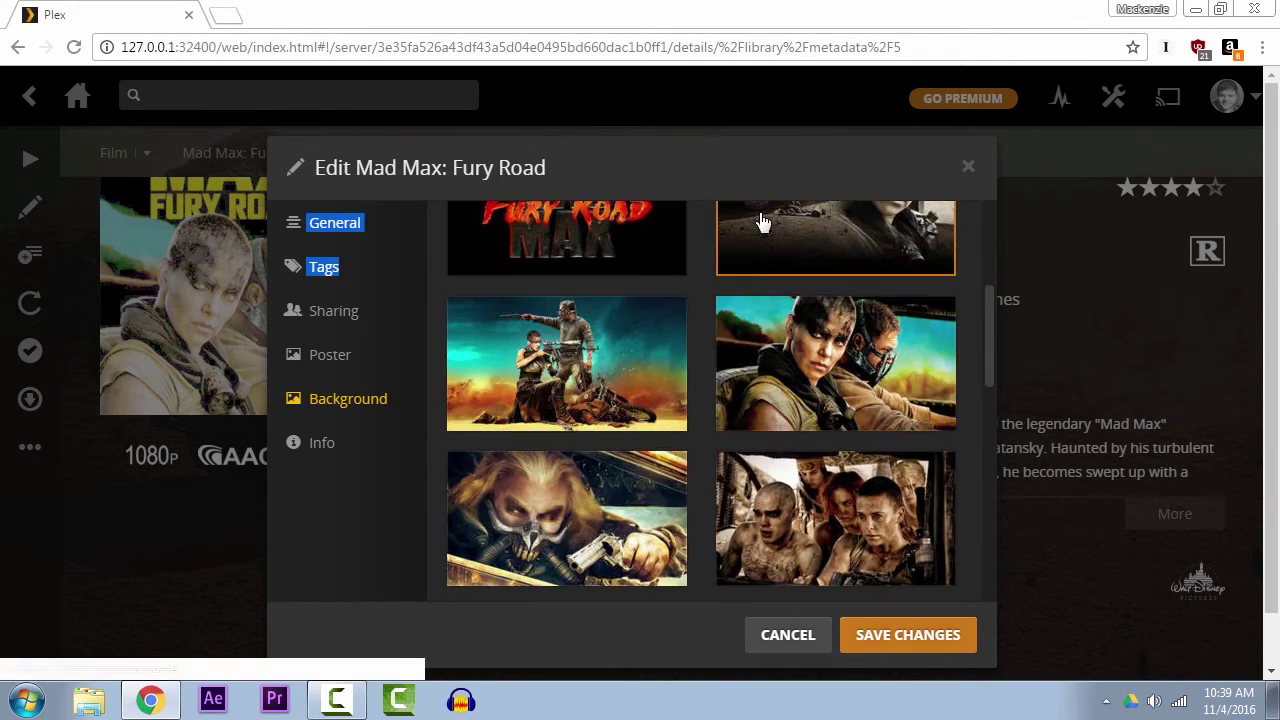
pyautogui.scroll(-2, 595, 437)
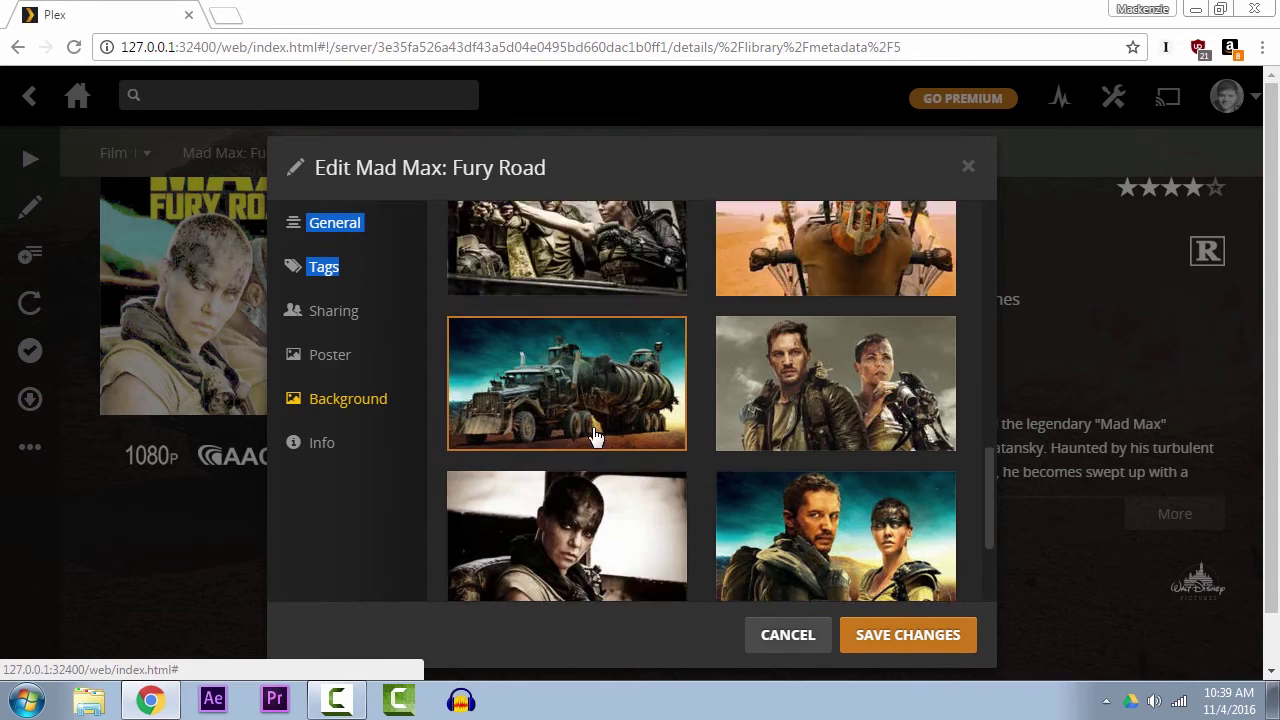
pyautogui.scroll(3, 776, 440)
pyautogui.click(848, 418)
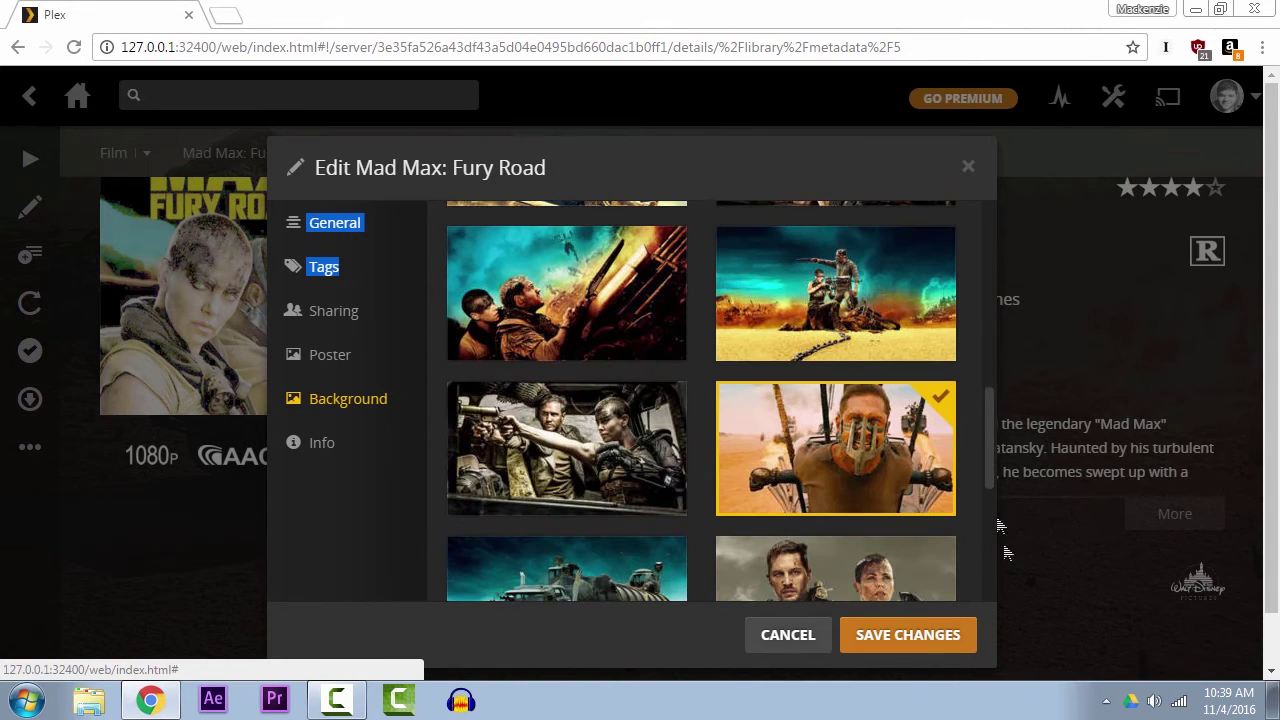
pyautogui.click(919, 645)
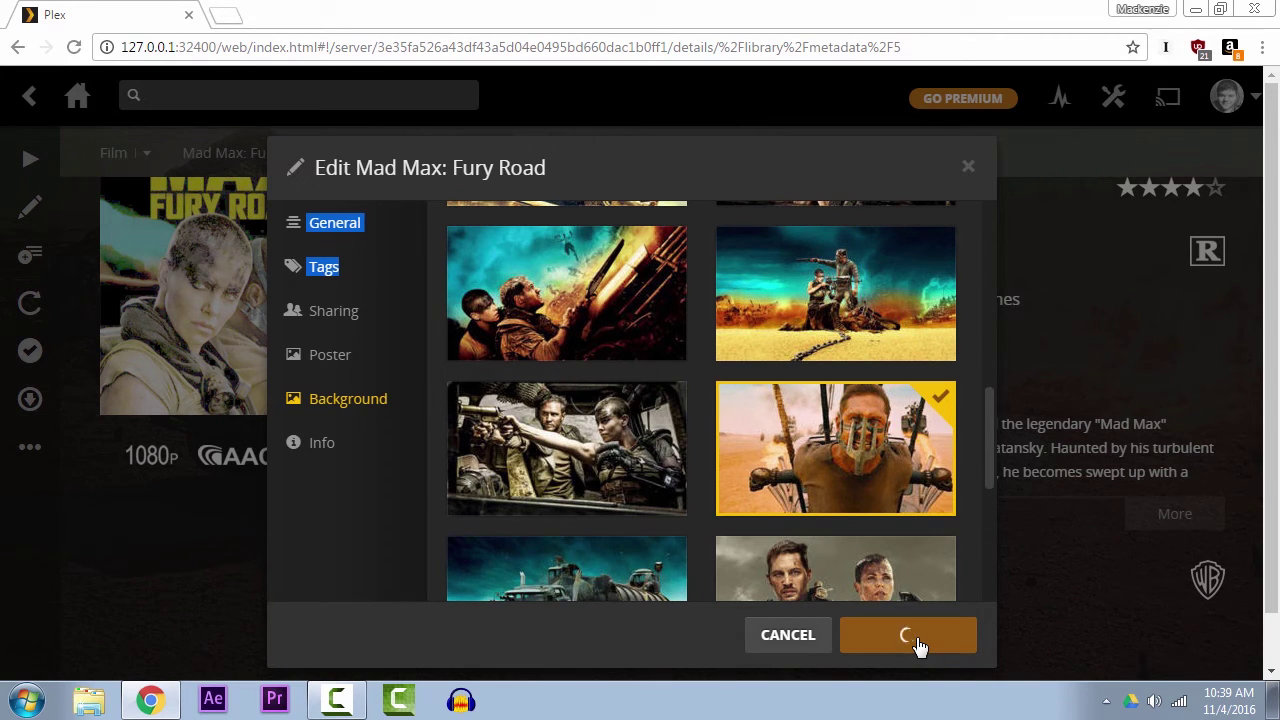
pyautogui.scroll(2, 714, 634)
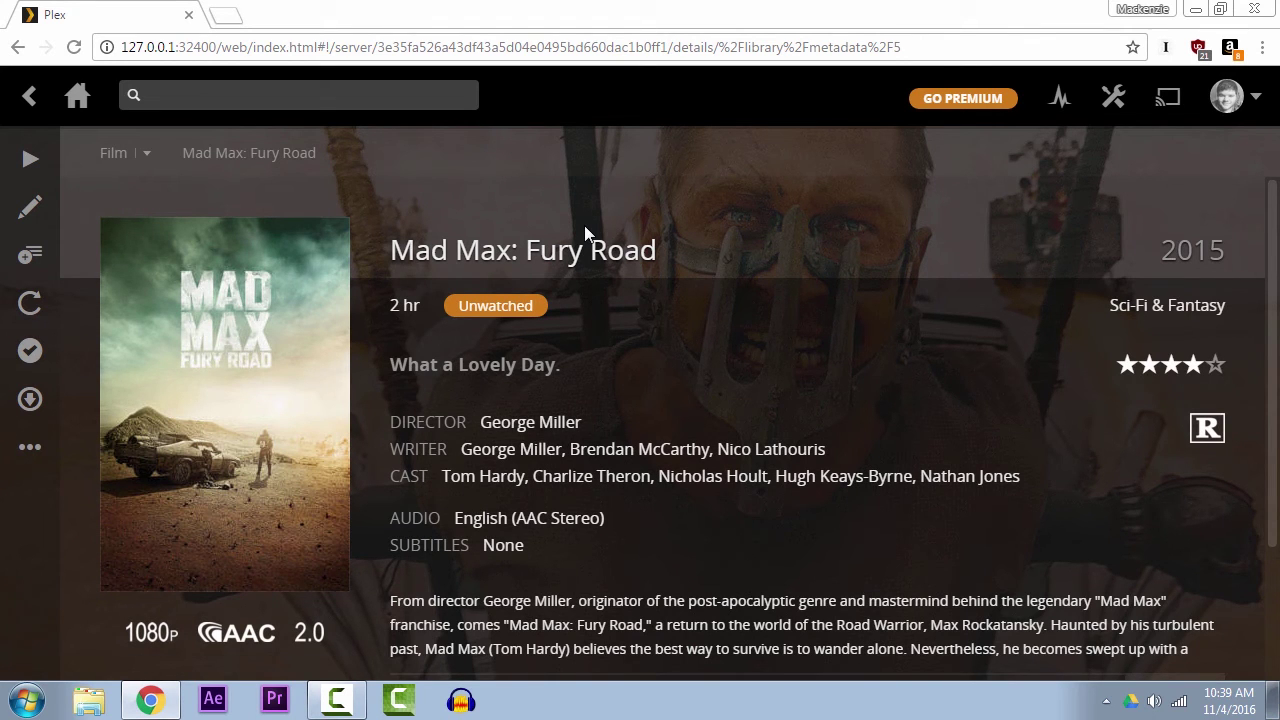
# - Switch the browser to full screen, view the details of Where to Invade Next from the Film library and return to the library
pyautogui.press('F11')
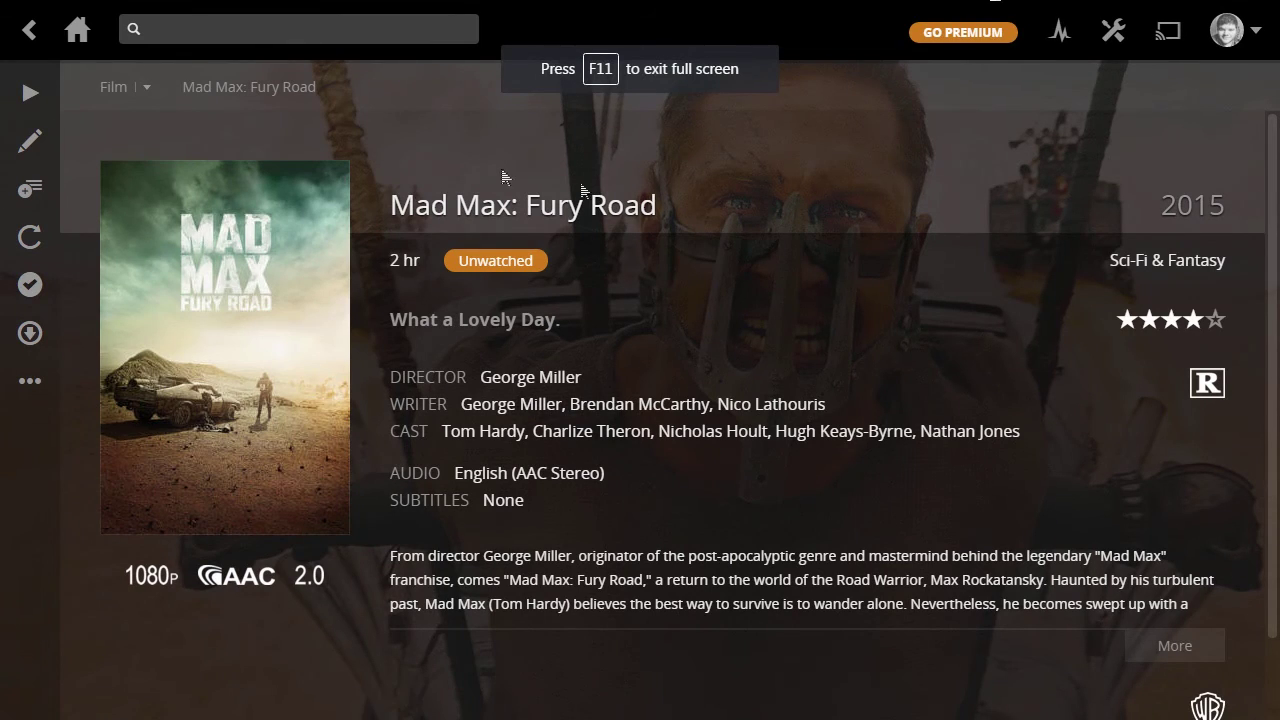
pyautogui.click(113, 87)
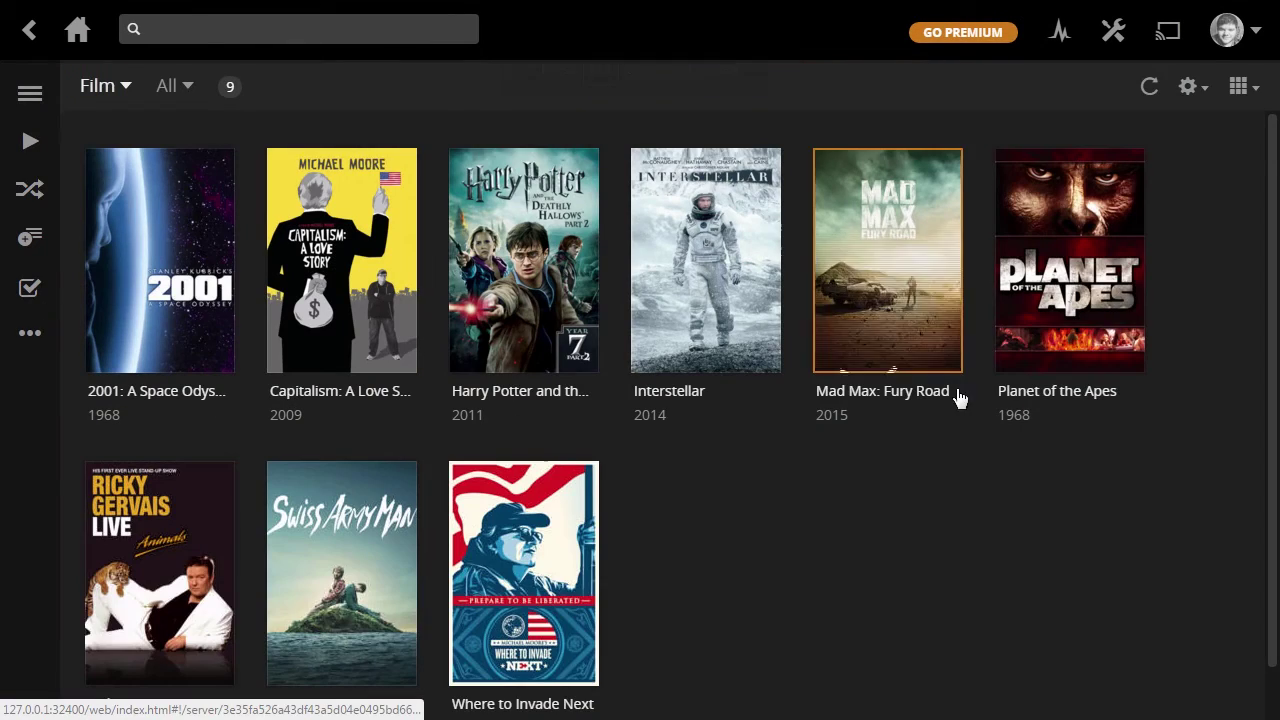
pyautogui.scroll(-1, 620, 540)
pyautogui.click(524, 520)
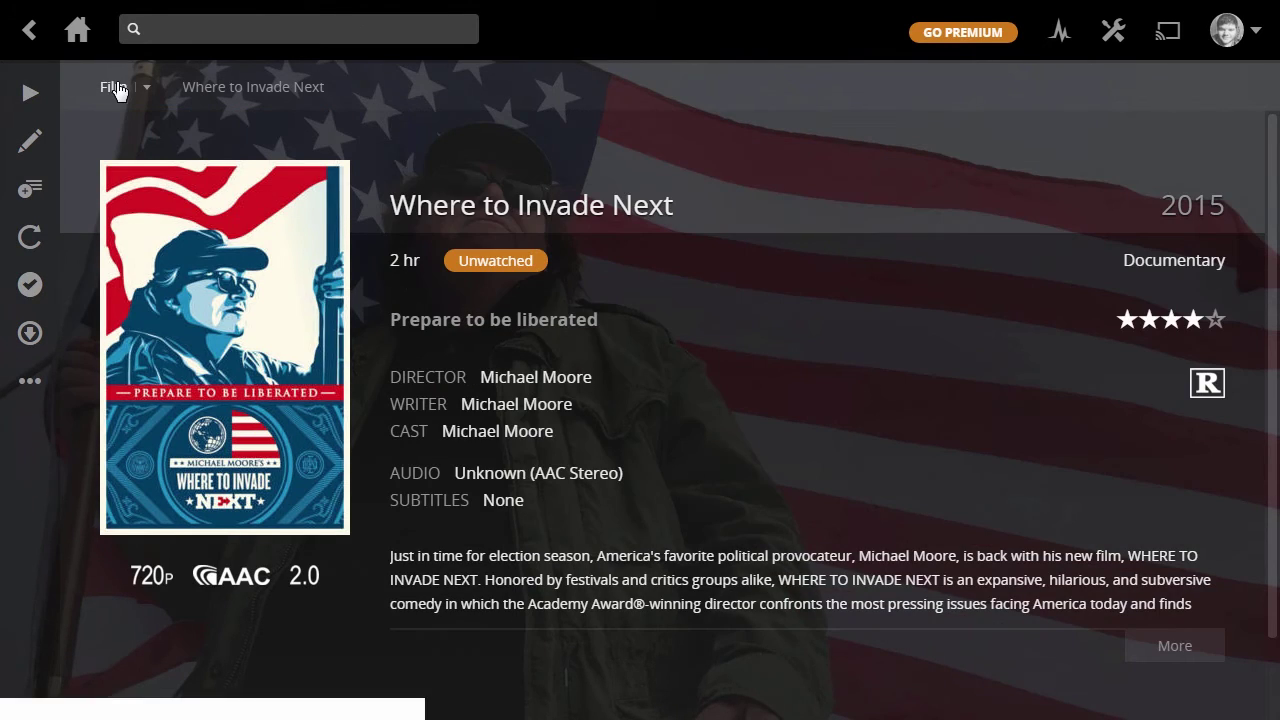
pyautogui.click(116, 88)
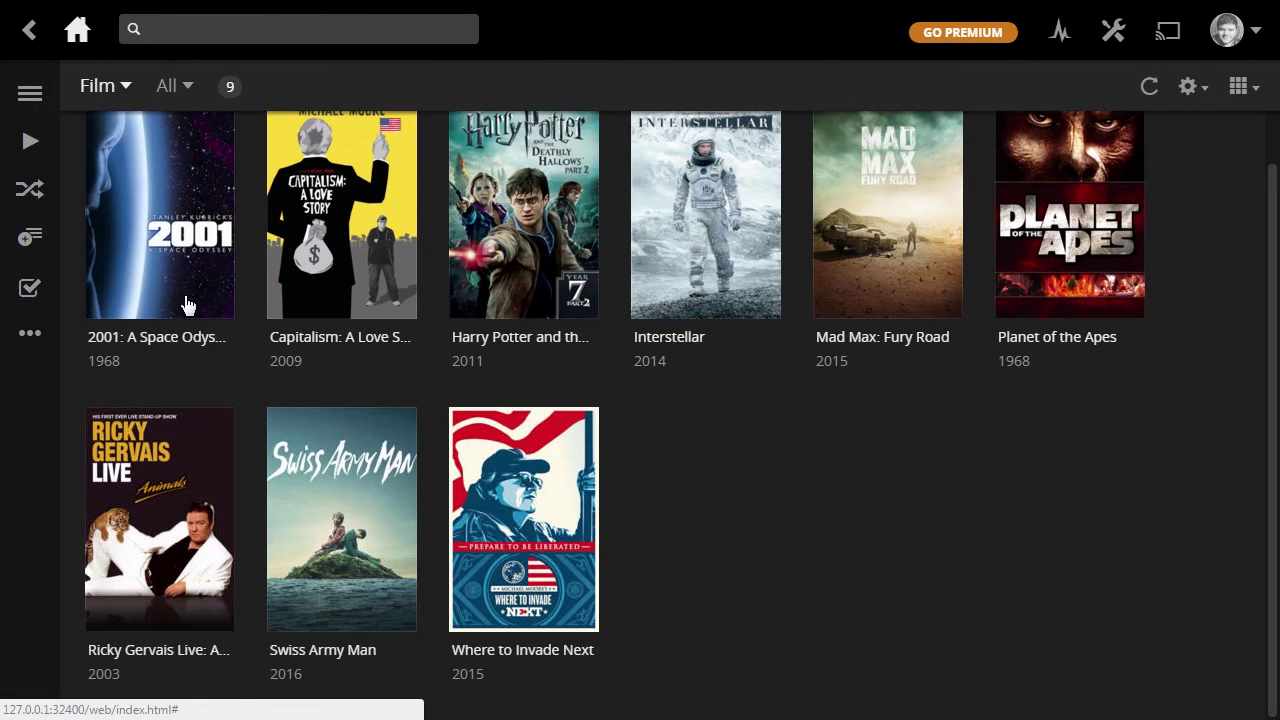
# - Start adding a new library of type TV Shows from the home page and name it Television
pyautogui.click(77, 31)
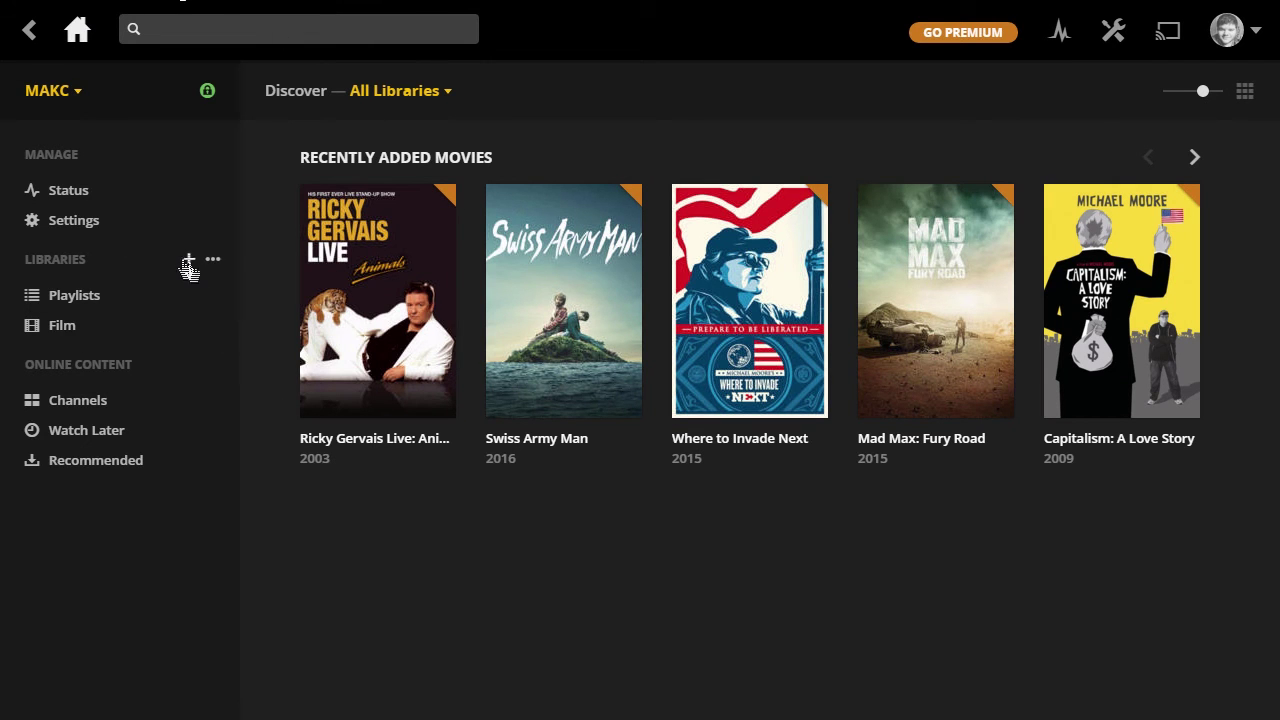
pyautogui.click(188, 262)
pyautogui.click(640, 282)
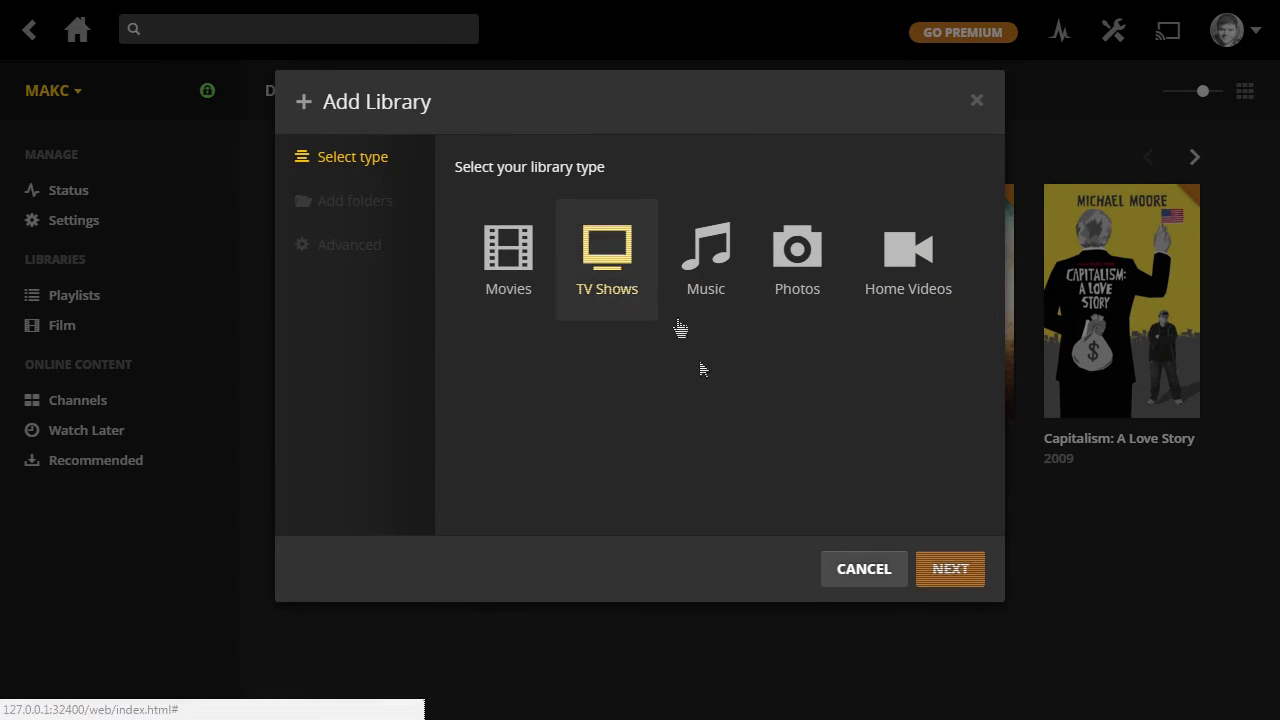
pyautogui.click(576, 394)
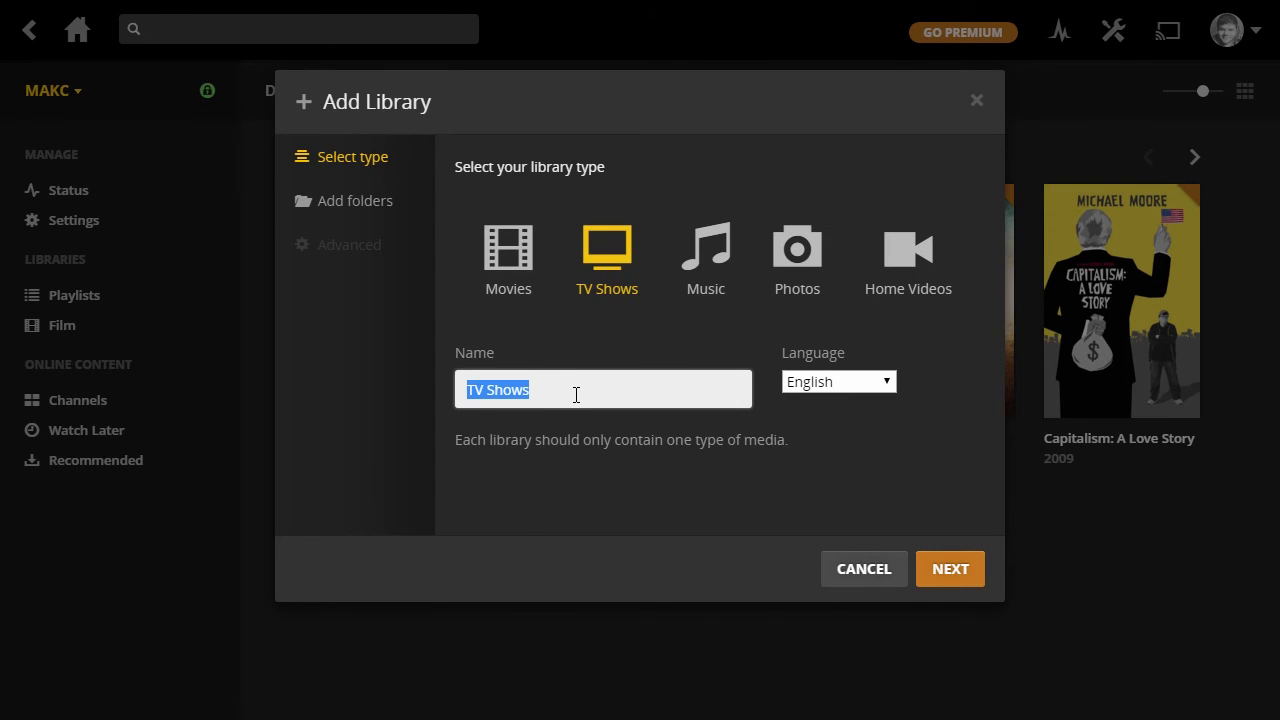
# - Add the Television folder inside the desktop's Plex folder as the new library's media source
pyautogui.click(415, 205)
pyautogui.click(660, 229)
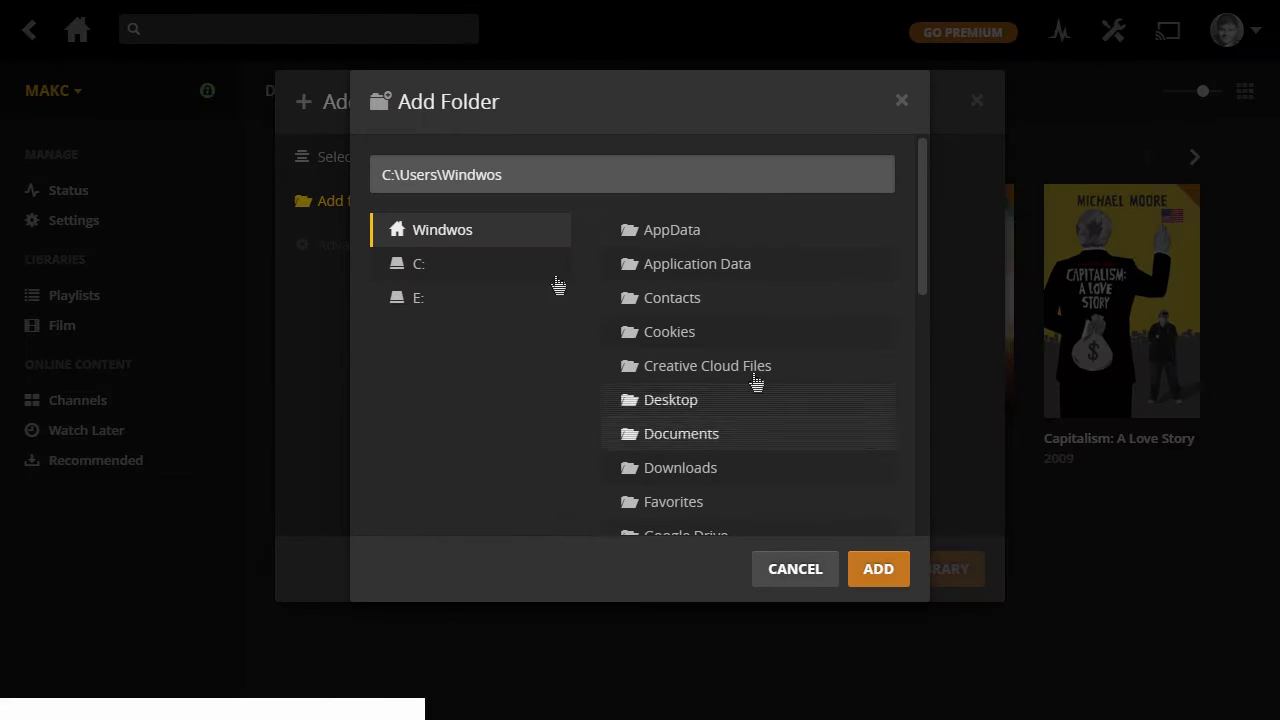
pyautogui.click(702, 401)
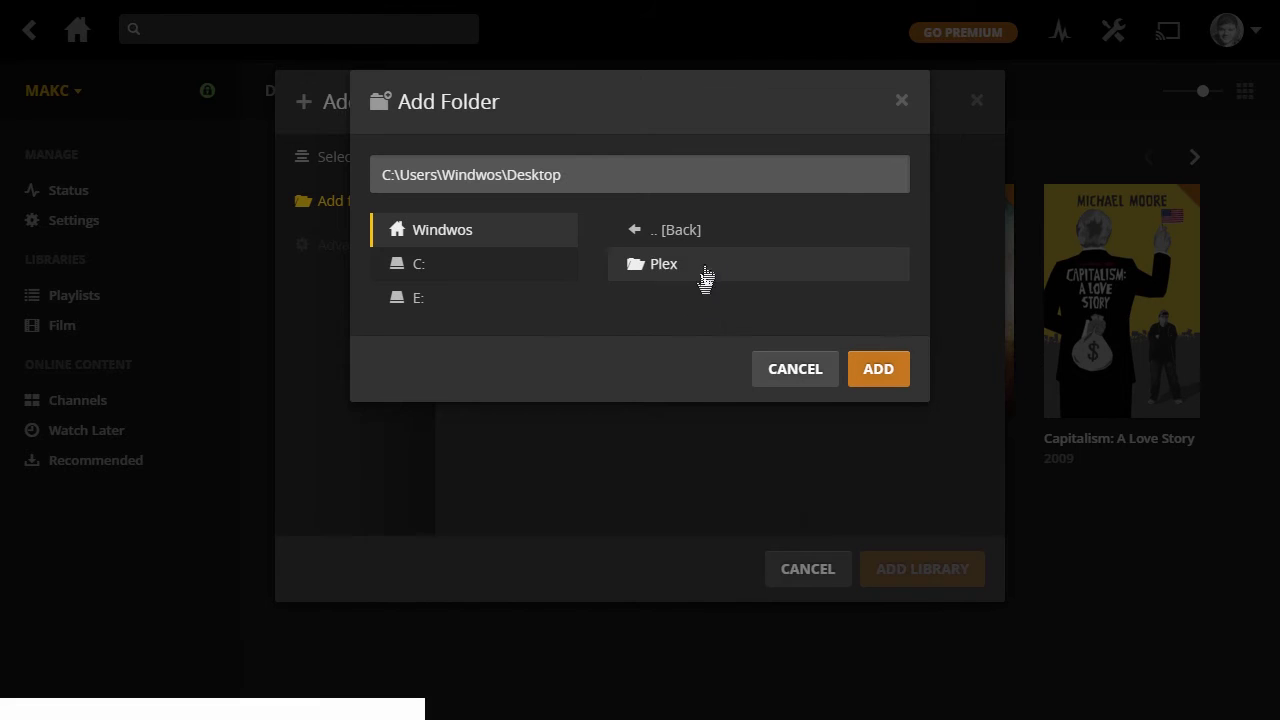
pyautogui.click(705, 280)
pyautogui.click(730, 305)
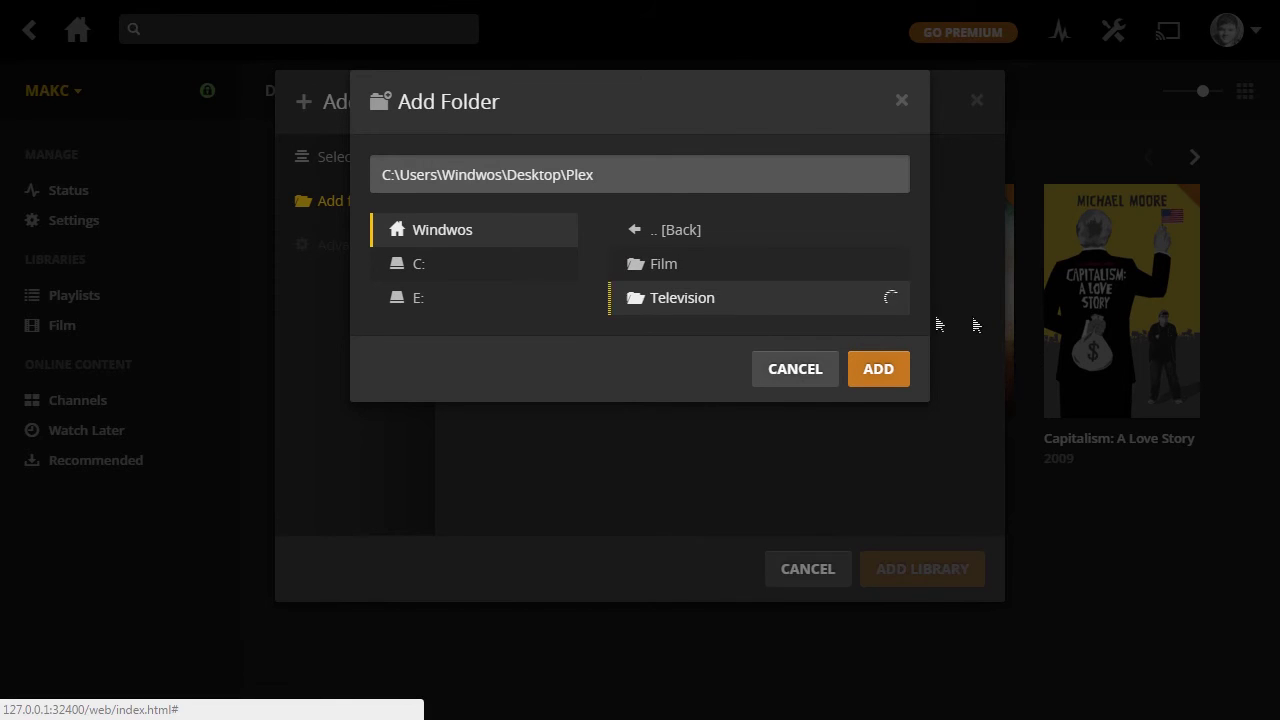
pyautogui.click(878, 370)
pyautogui.click(366, 250)
pyautogui.click(358, 201)
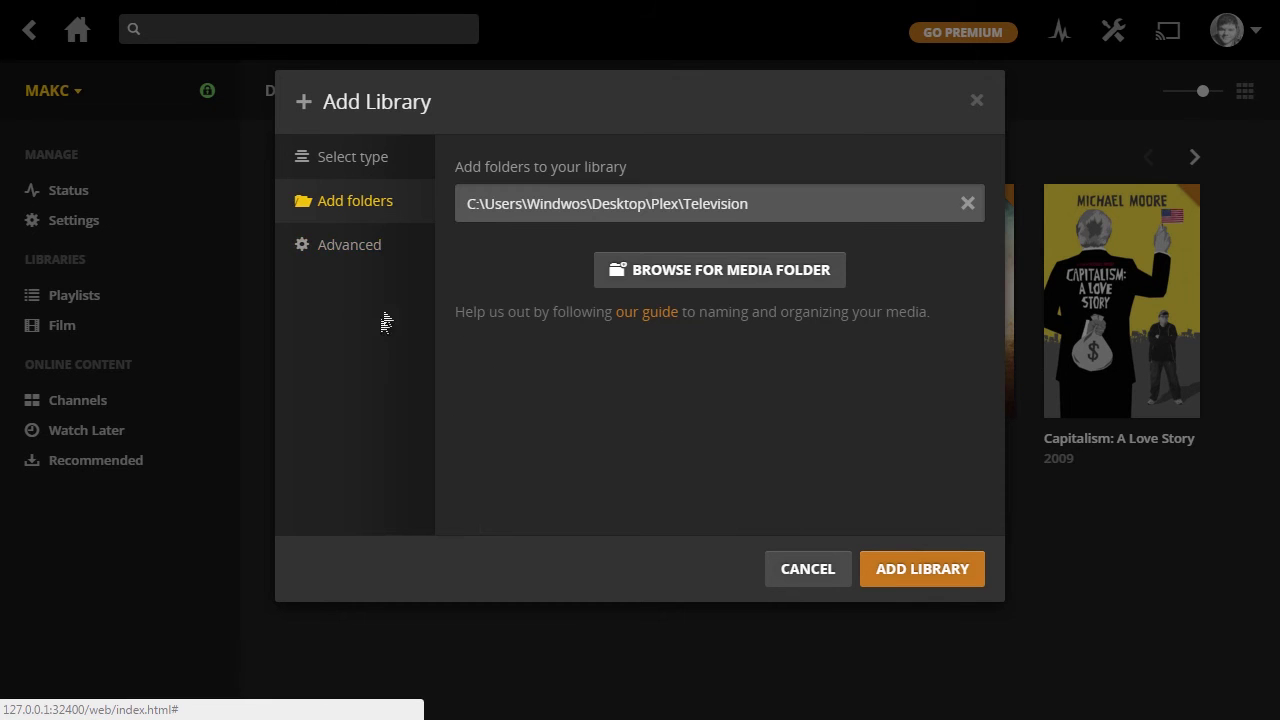
# - Review the library's advanced options, keep TheTVDB as the agent and create the library
pyautogui.click(340, 247)
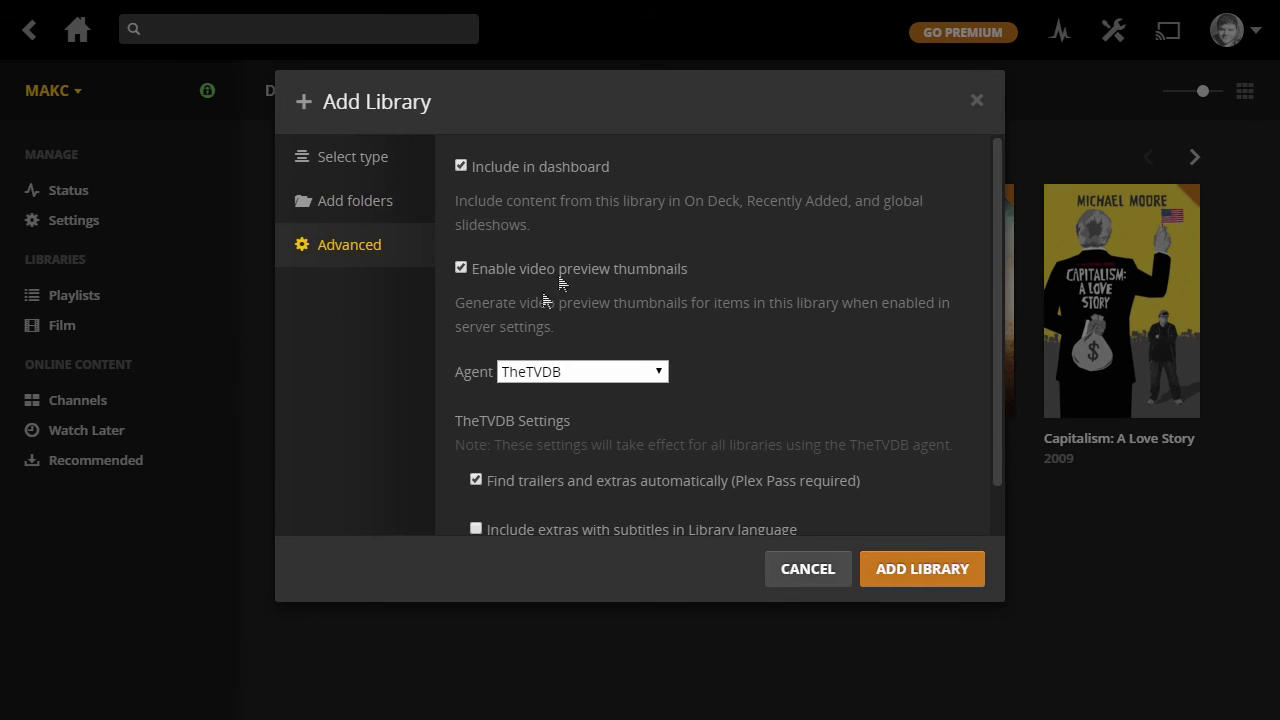
pyautogui.scroll(-1, 700, 440)
pyautogui.scroll(1, 625, 395)
pyautogui.click(645, 373)
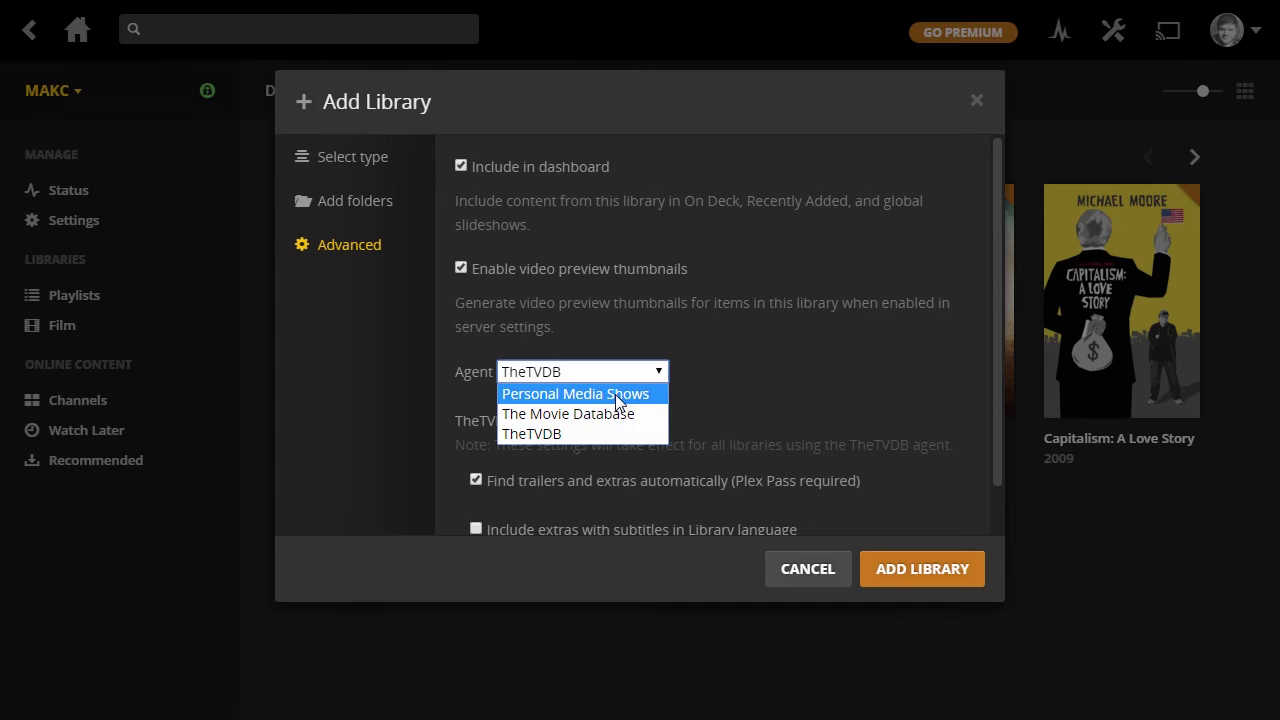
pyautogui.click(587, 436)
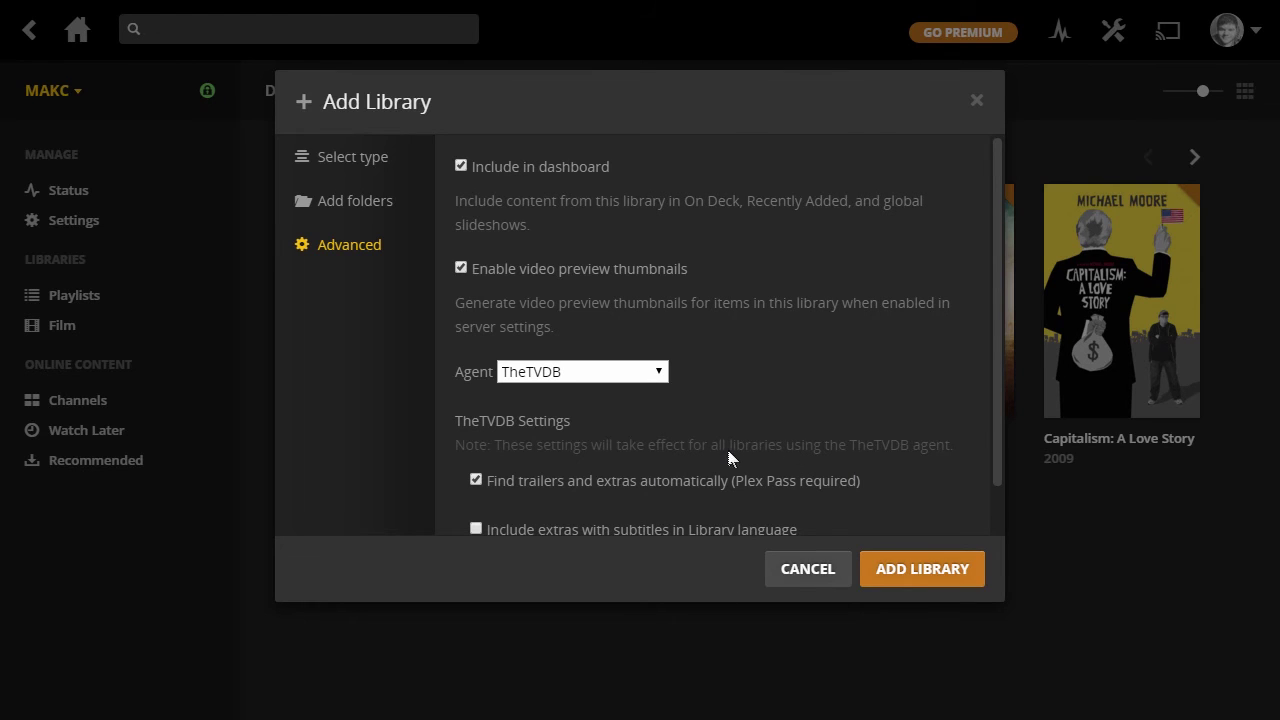
pyautogui.scroll(-1, 823, 308)
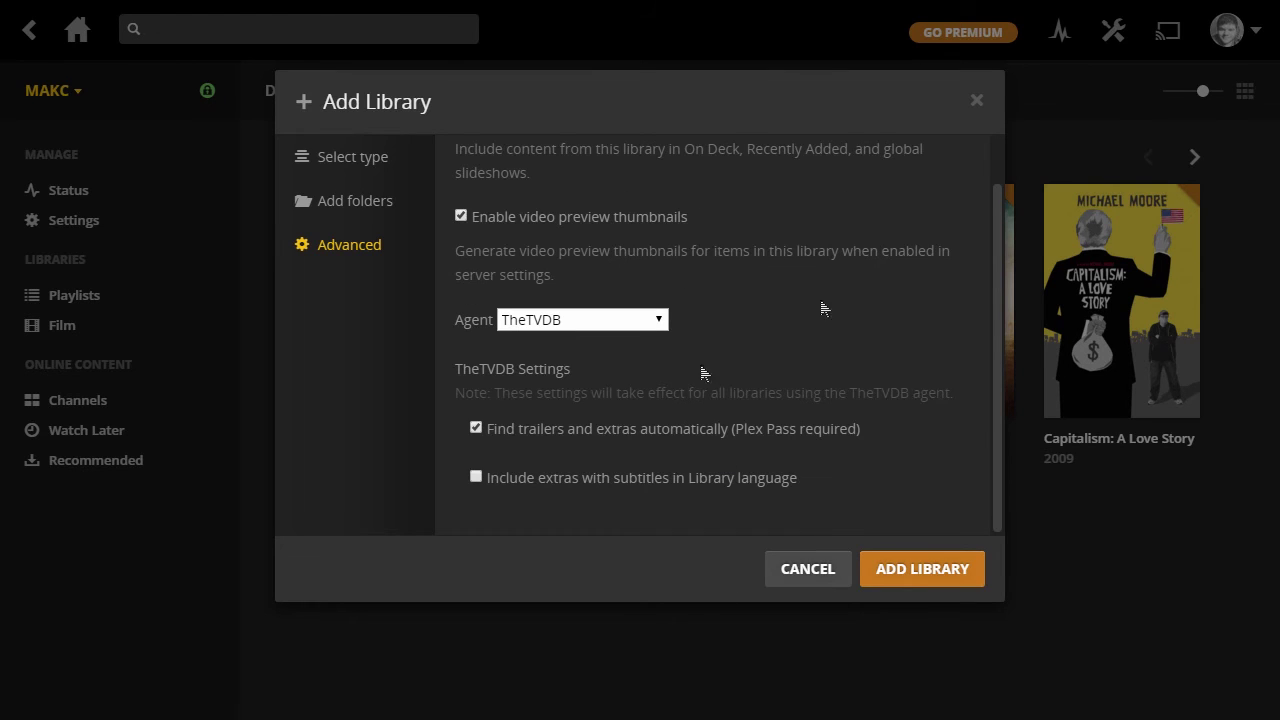
pyautogui.click(934, 584)
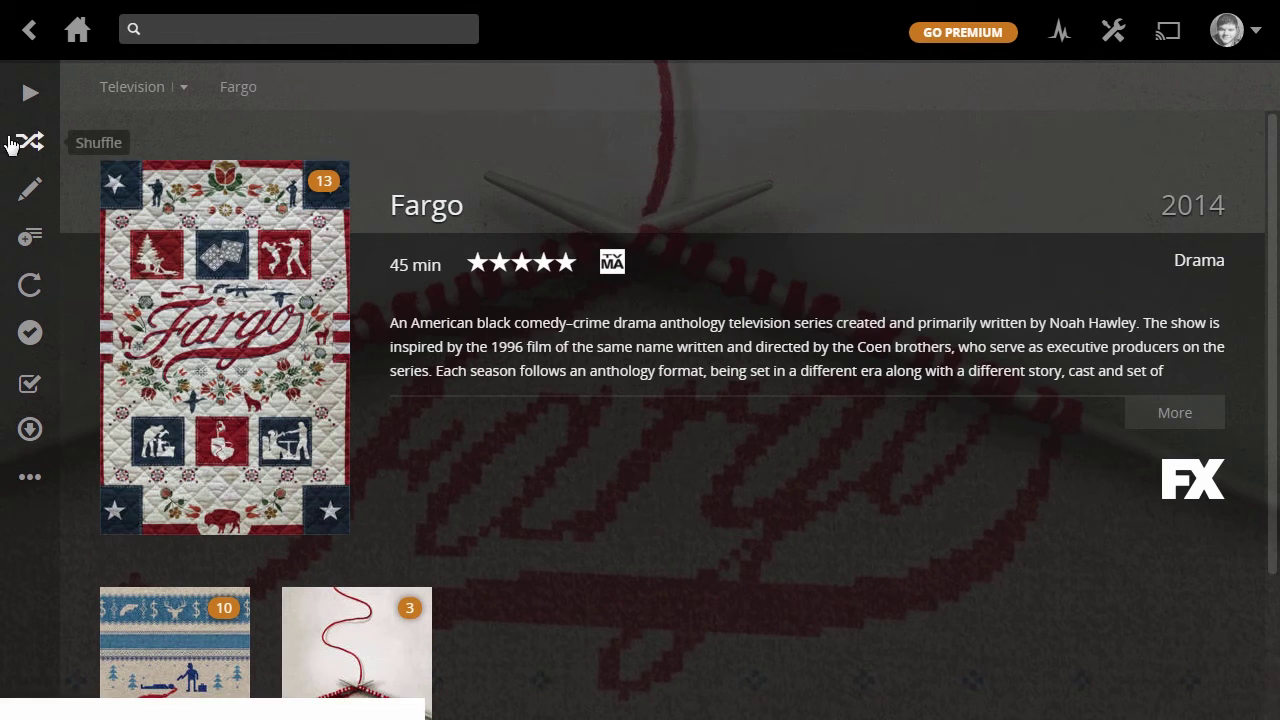
# - Edit the Fargo show and choose the snowy landscape with the lone car as its background
pyautogui.click(33, 192)
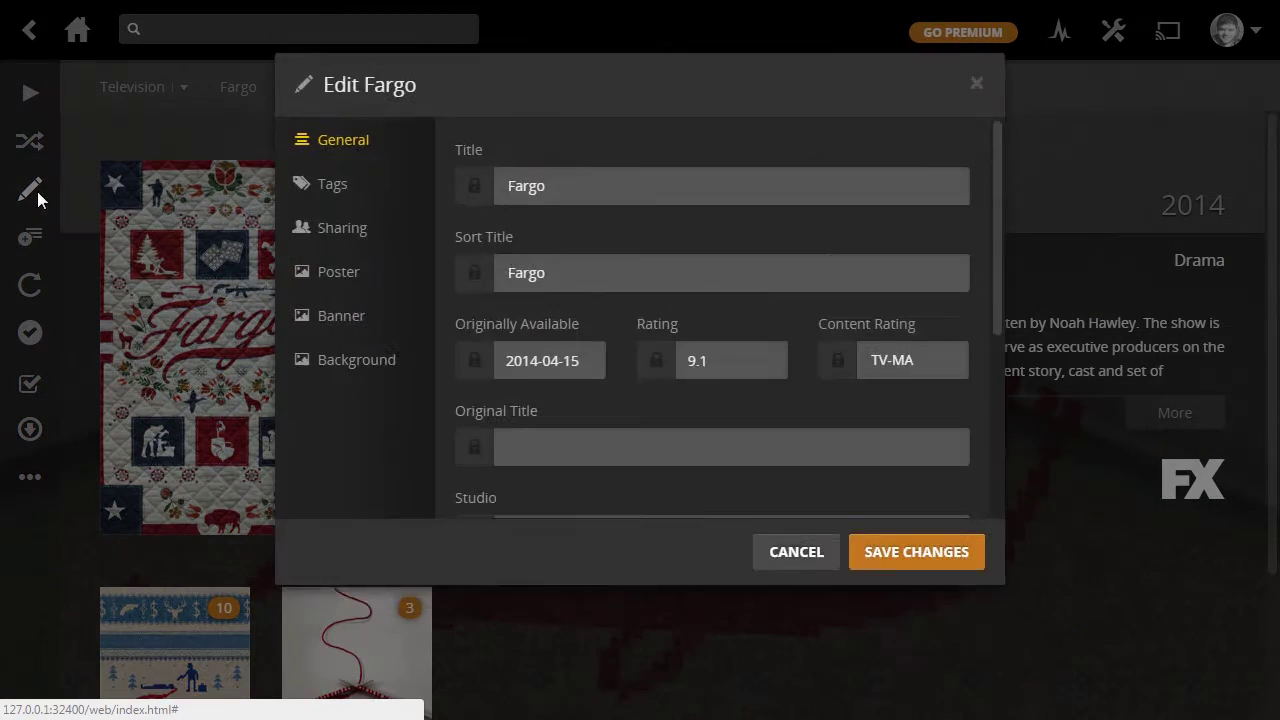
pyautogui.click(405, 380)
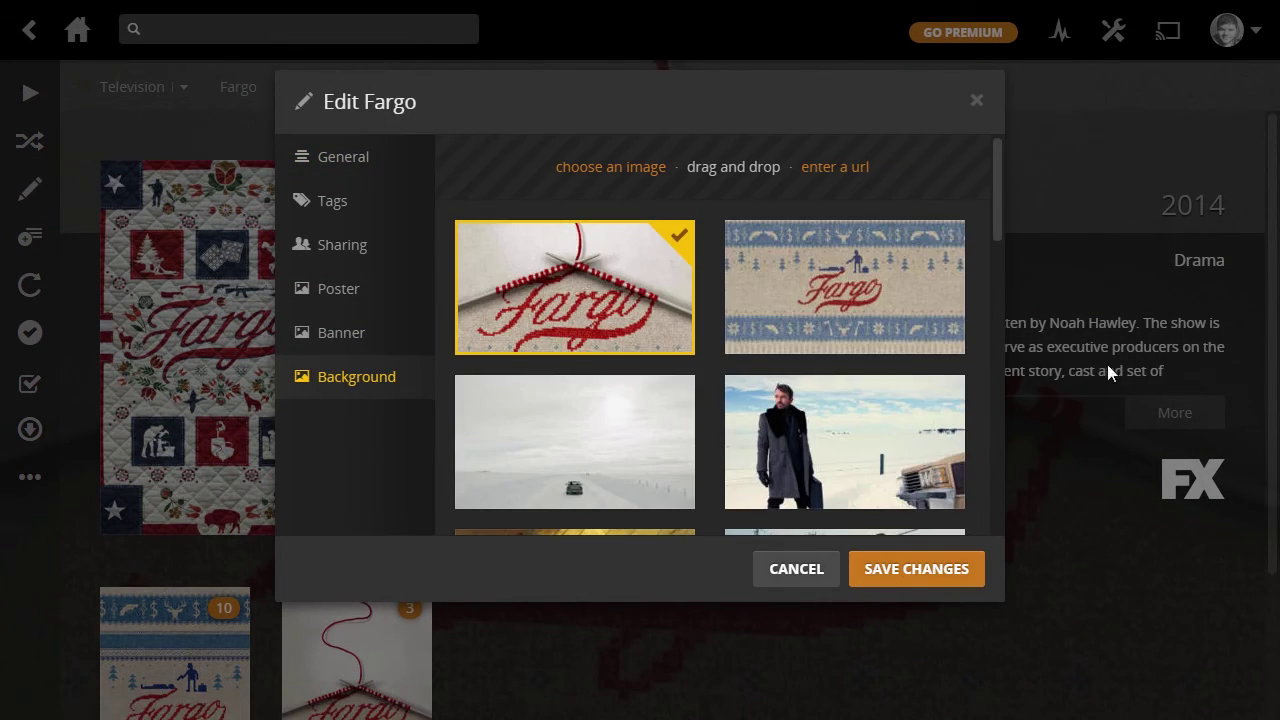
pyautogui.scroll(-3, 809, 343)
pyautogui.scroll(2, 563, 360)
pyautogui.click(617, 371)
pyautogui.scroll(-3, 563, 457)
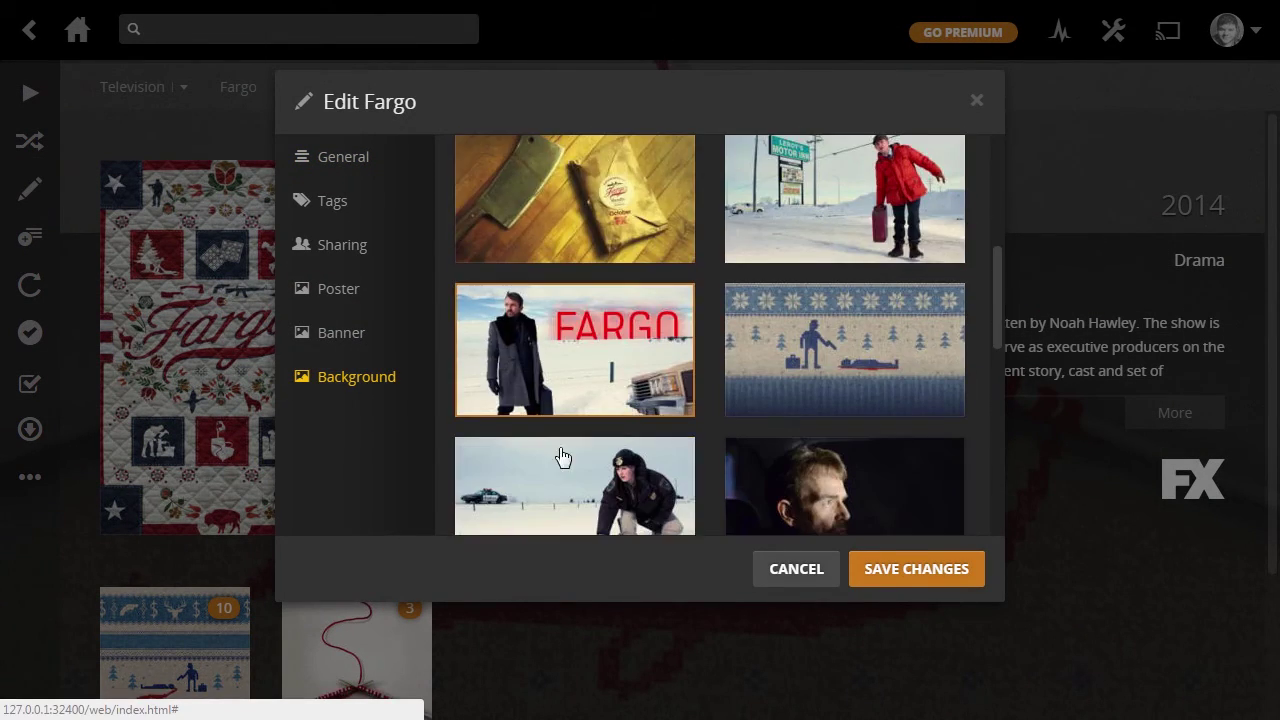
pyautogui.scroll(-2, 563, 457)
# - Choose the knitted "In the beginning..." image as Fargo's poster and save the changes
pyautogui.click(357, 334)
pyautogui.click(386, 292)
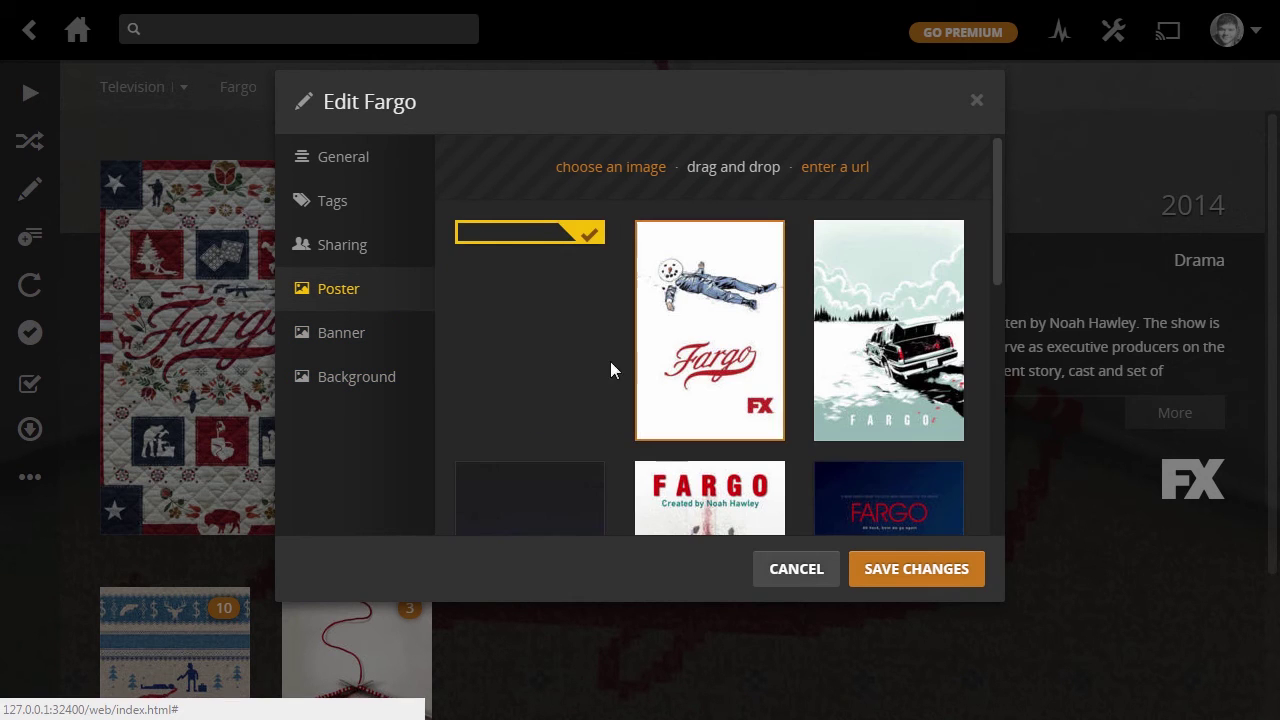
pyautogui.scroll(-9, 886, 334)
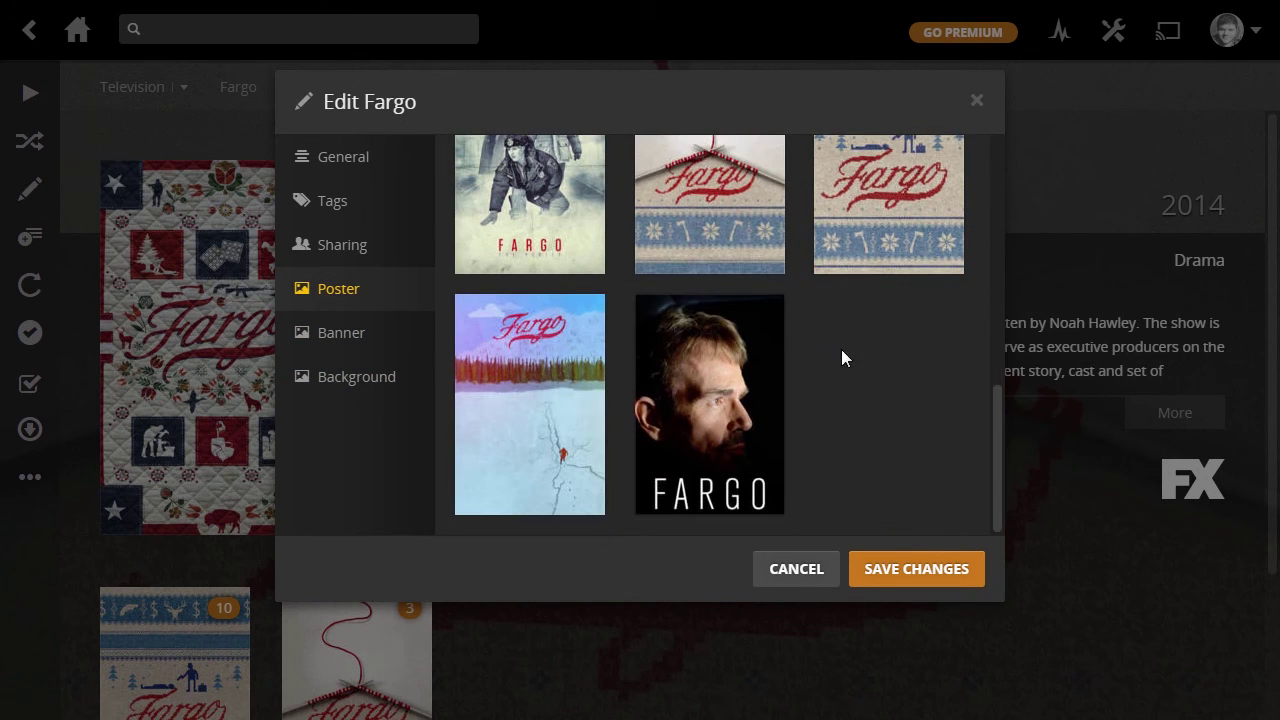
pyautogui.scroll(9, 852, 400)
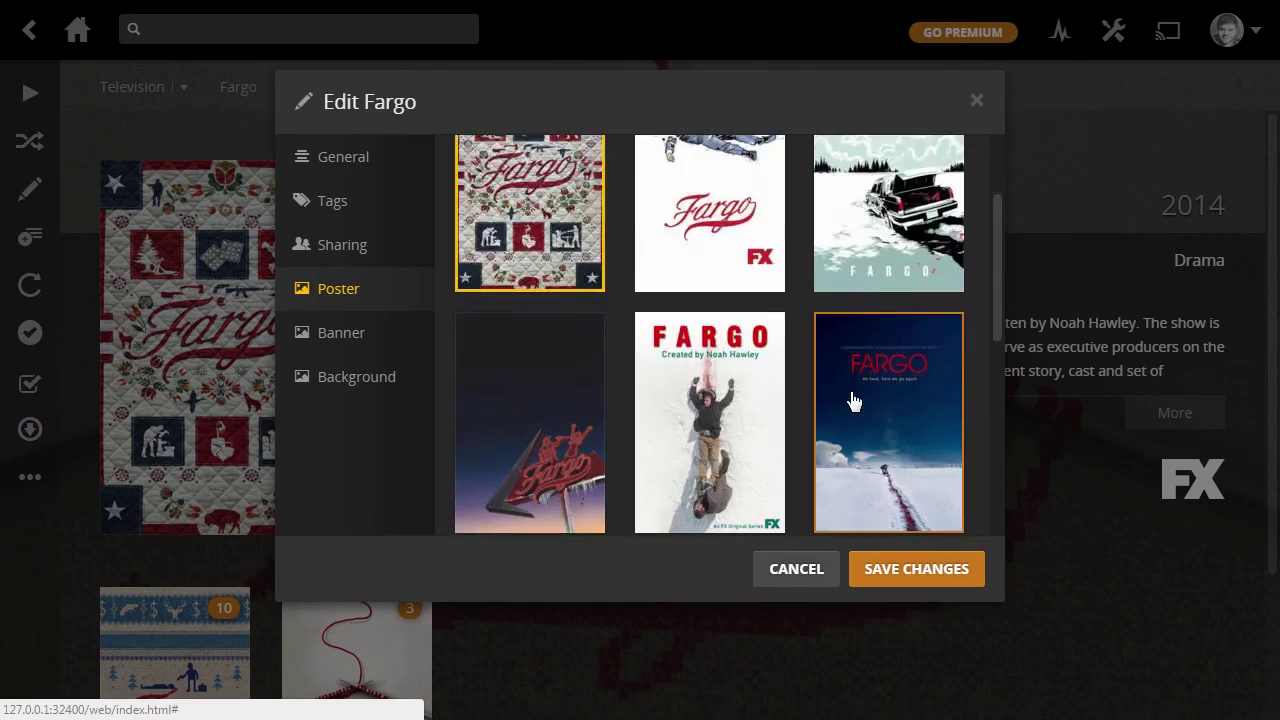
pyautogui.scroll(-8, 851, 396)
pyautogui.scroll(8, 848, 391)
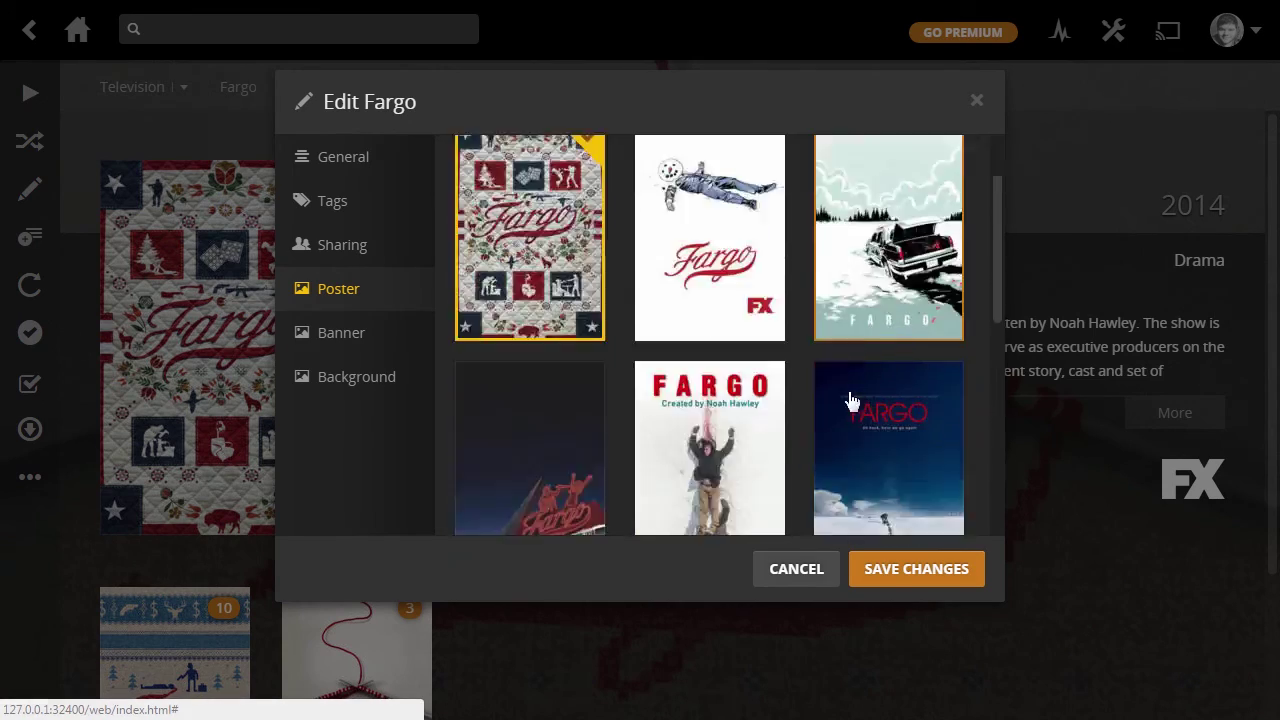
pyautogui.scroll(-8, 849, 403)
pyautogui.click(752, 305)
pyautogui.click(935, 570)
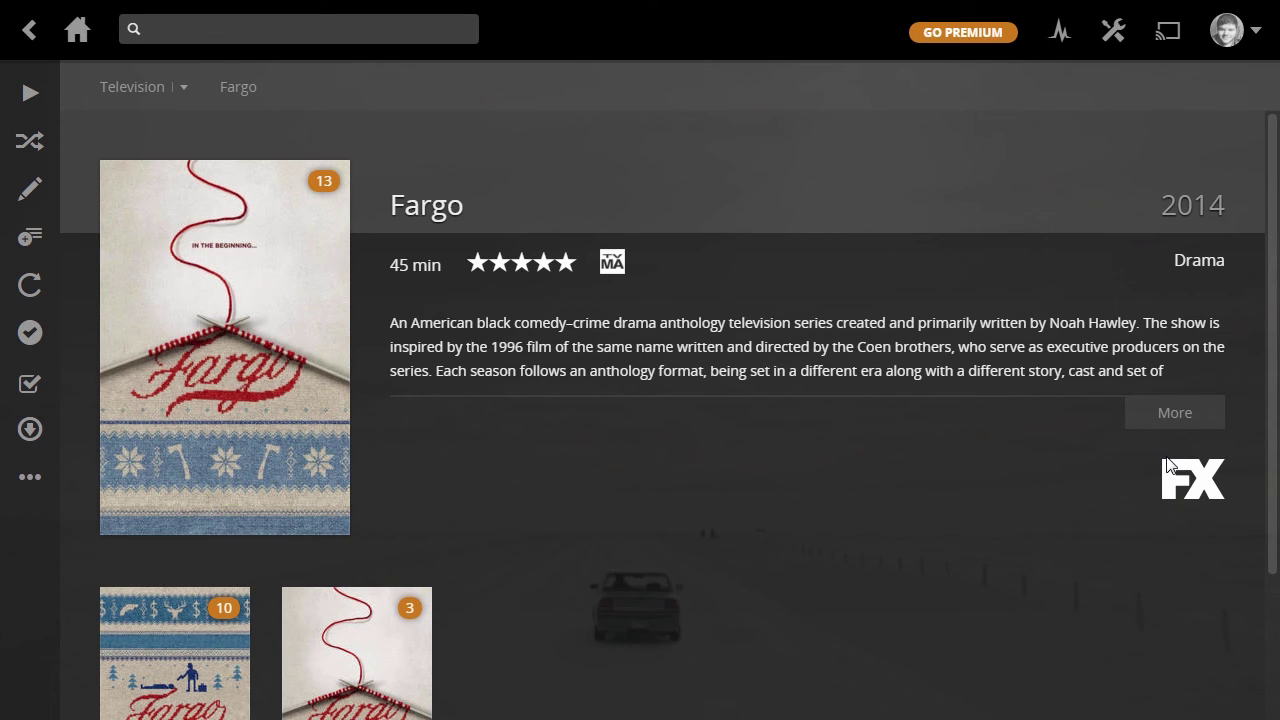
# - Open Fargo Season 1, set its poster to "The Complete Mini-Series" artwork and save the changes
pyautogui.scroll(-2, 1167, 462)
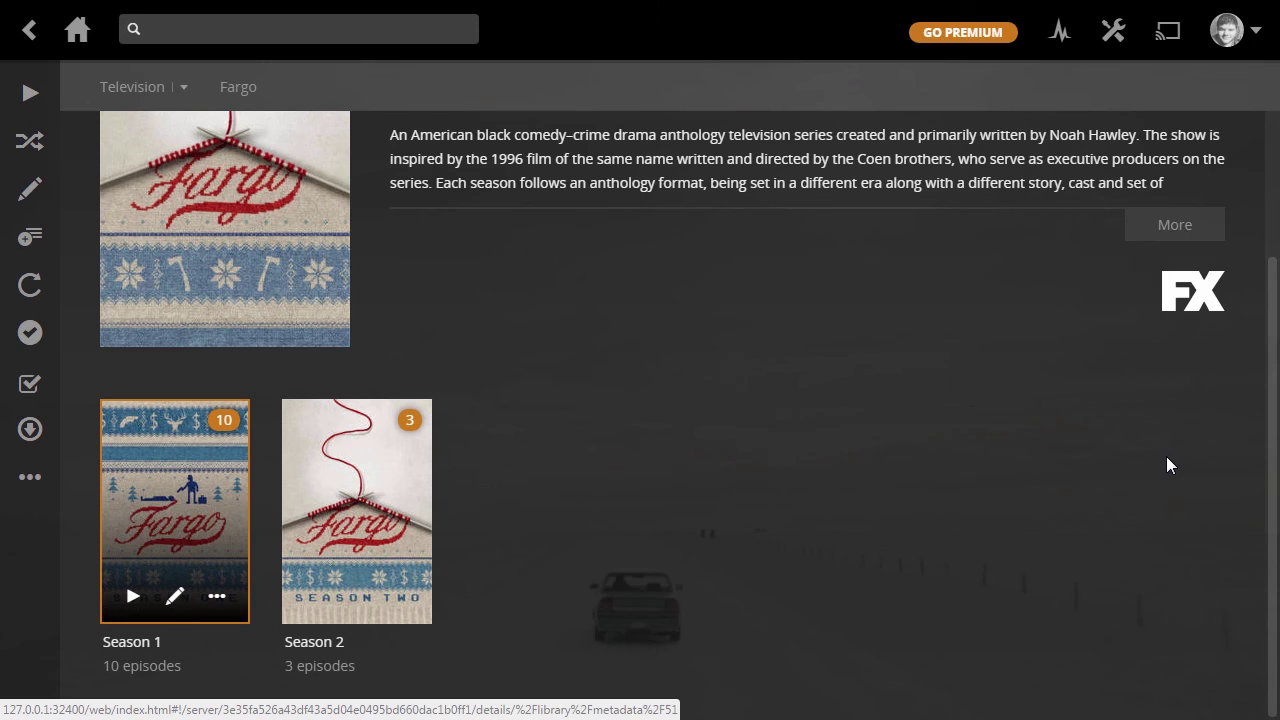
pyautogui.press('Return')
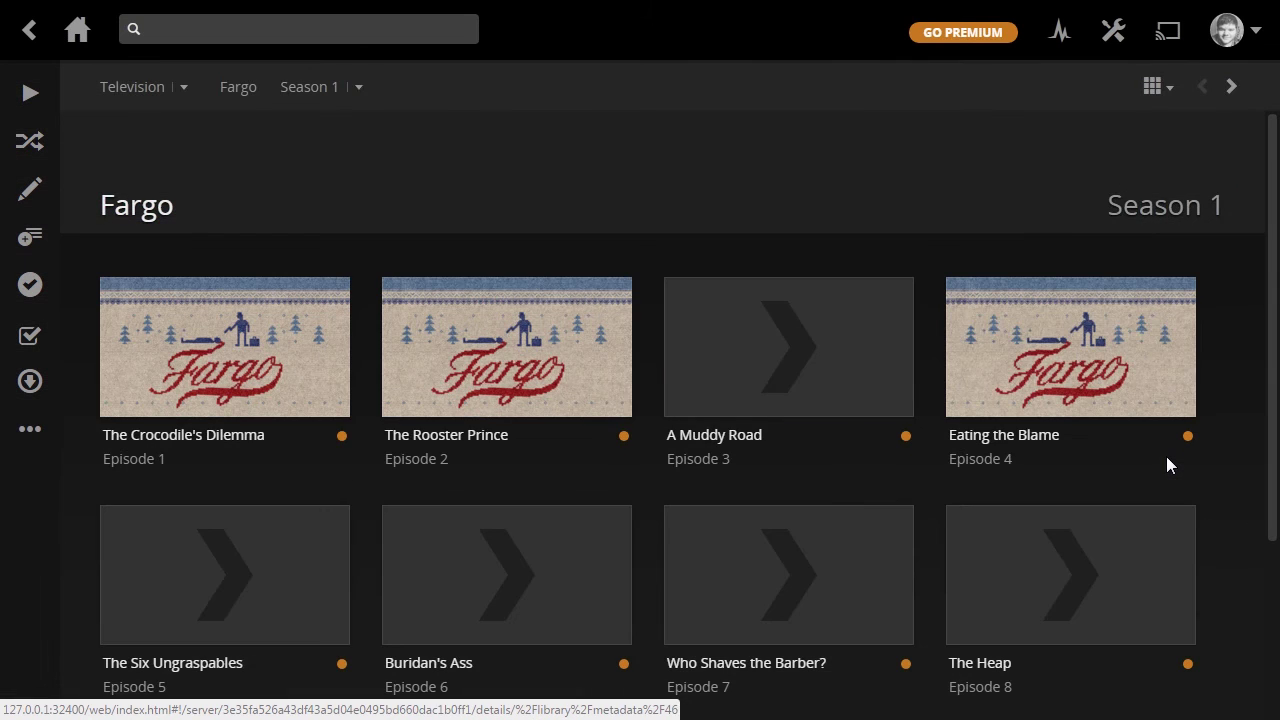
pyautogui.press('Return')
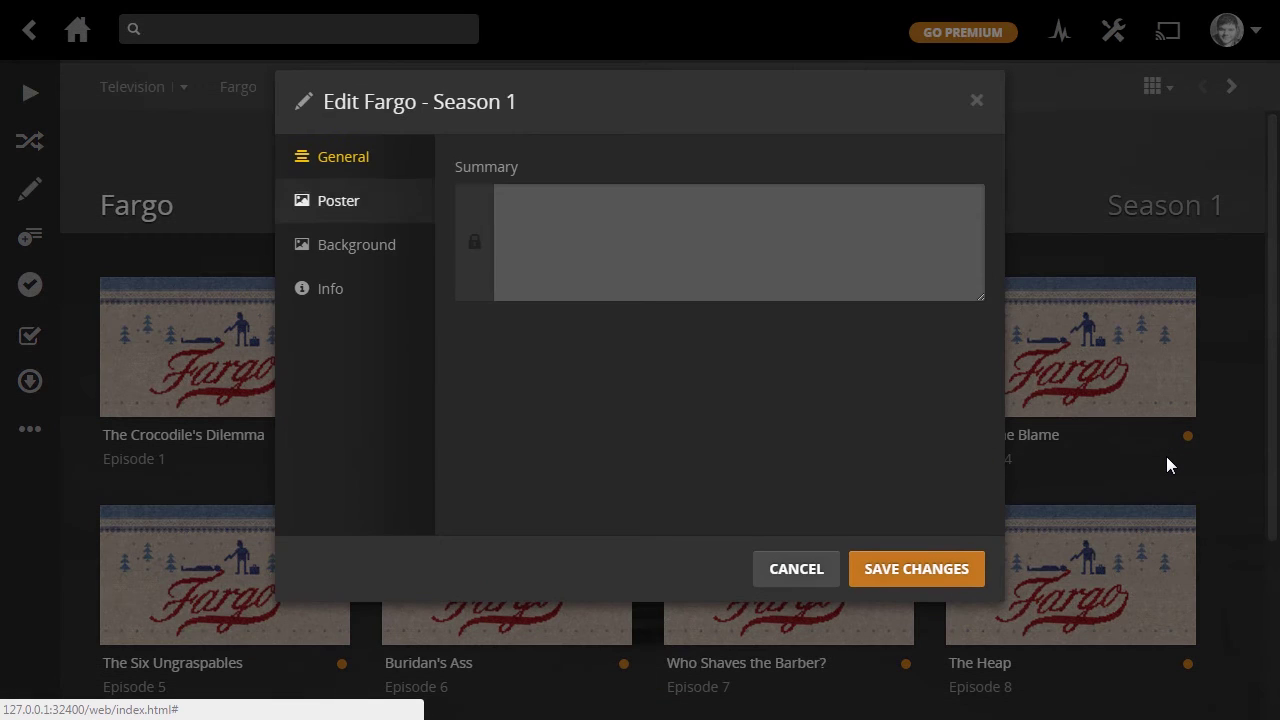
pyautogui.press('Down')
pyautogui.press('Up')
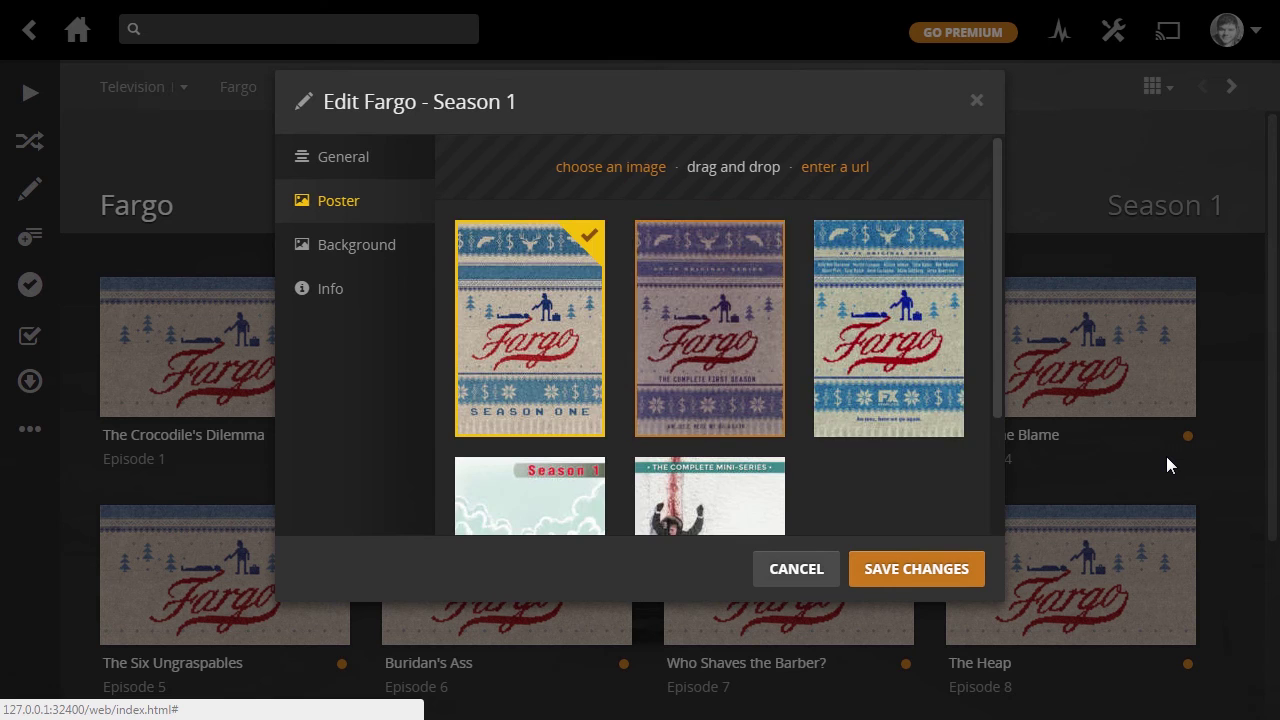
pyautogui.press('Down')
pyautogui.press('Down')
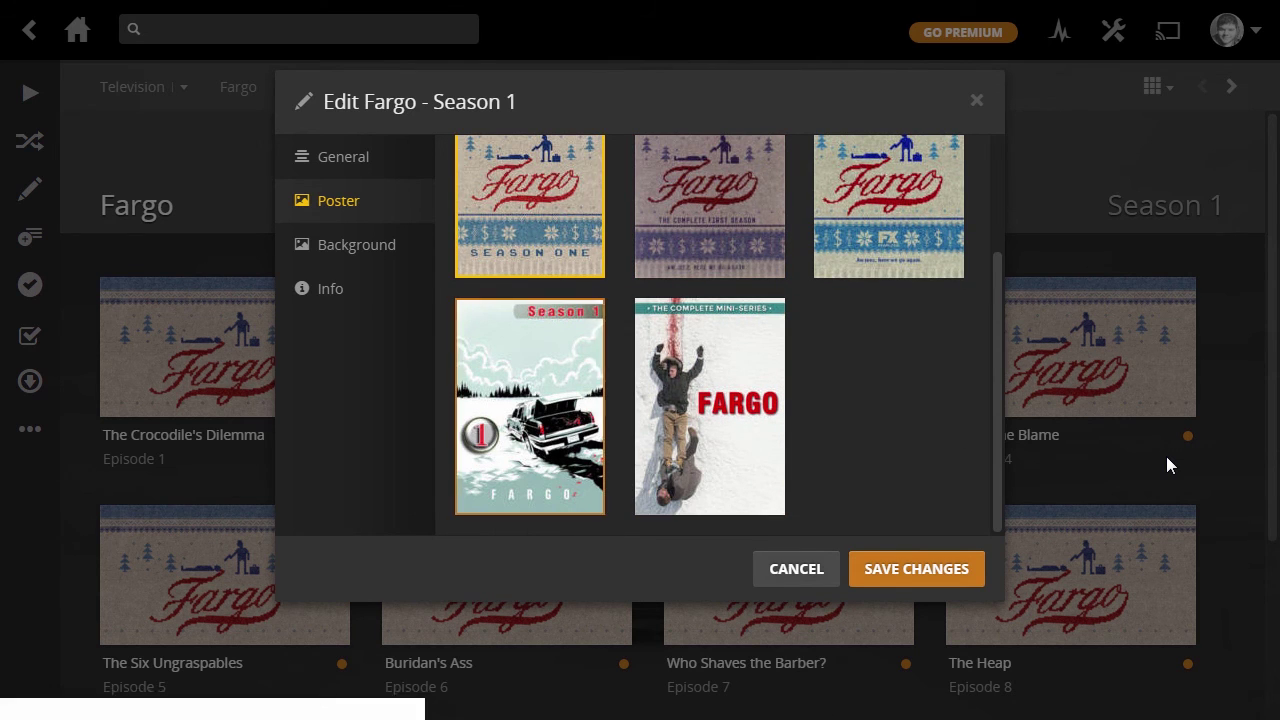
pyautogui.press('Return')
pyautogui.press('Right')
pyautogui.press('Return')
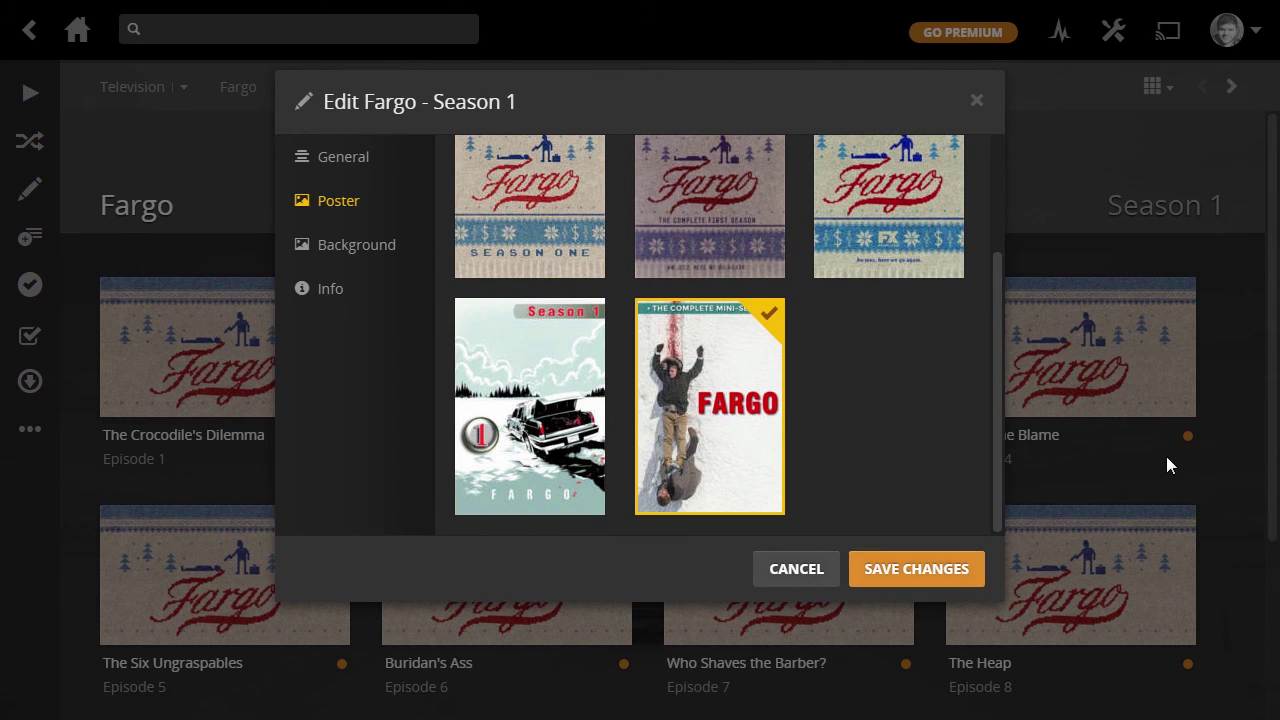
pyautogui.press('Return')
# - Return from the Season 1 episode list to the Fargo show page
pyautogui.press('Tab')
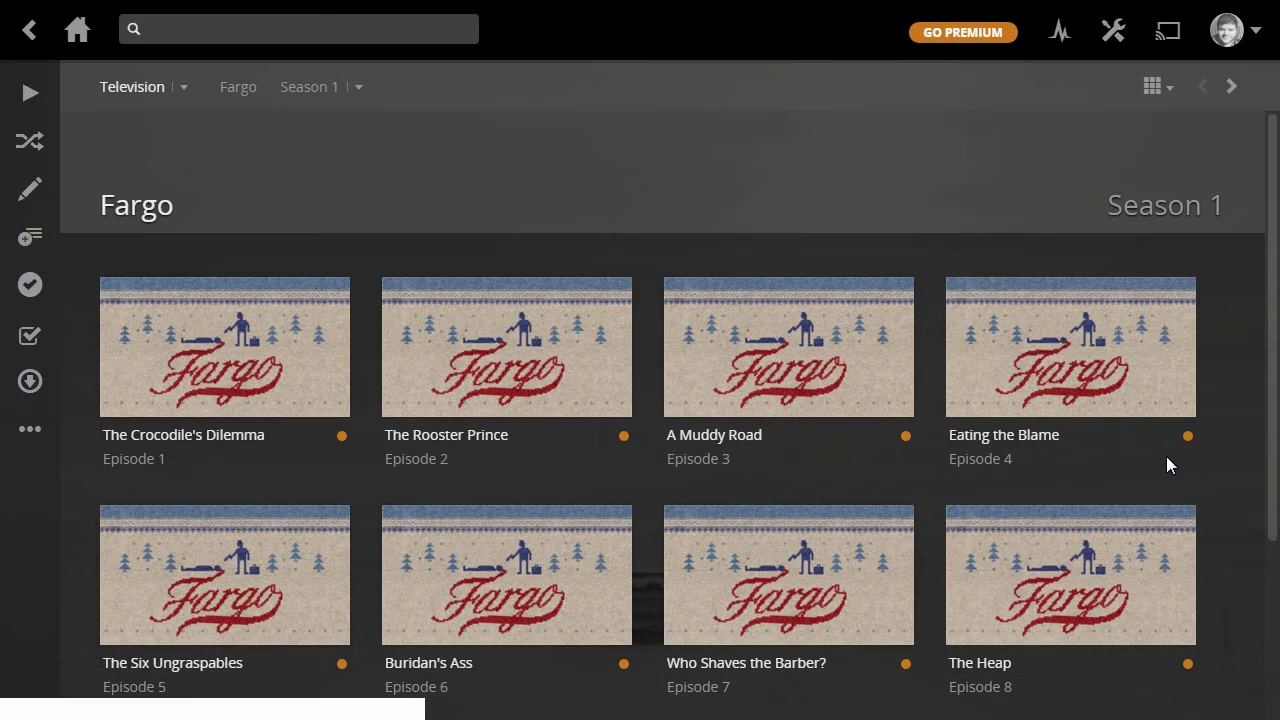
pyautogui.press('Return')
pyautogui.press('Tab')
pyautogui.press('Return')
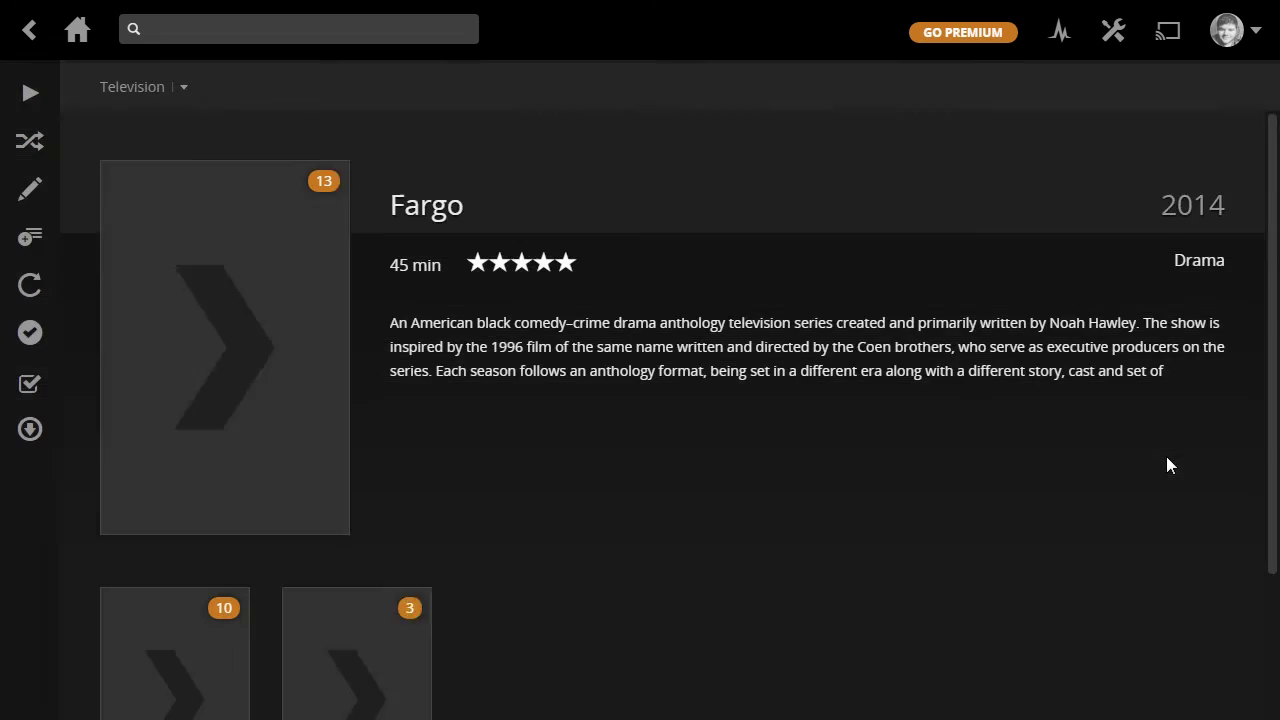
# - Set the Season 2 poster to the patchwork quilt artwork and save the changes
pyautogui.press('Tab')
pyautogui.press('Tab')
pyautogui.press('Return')
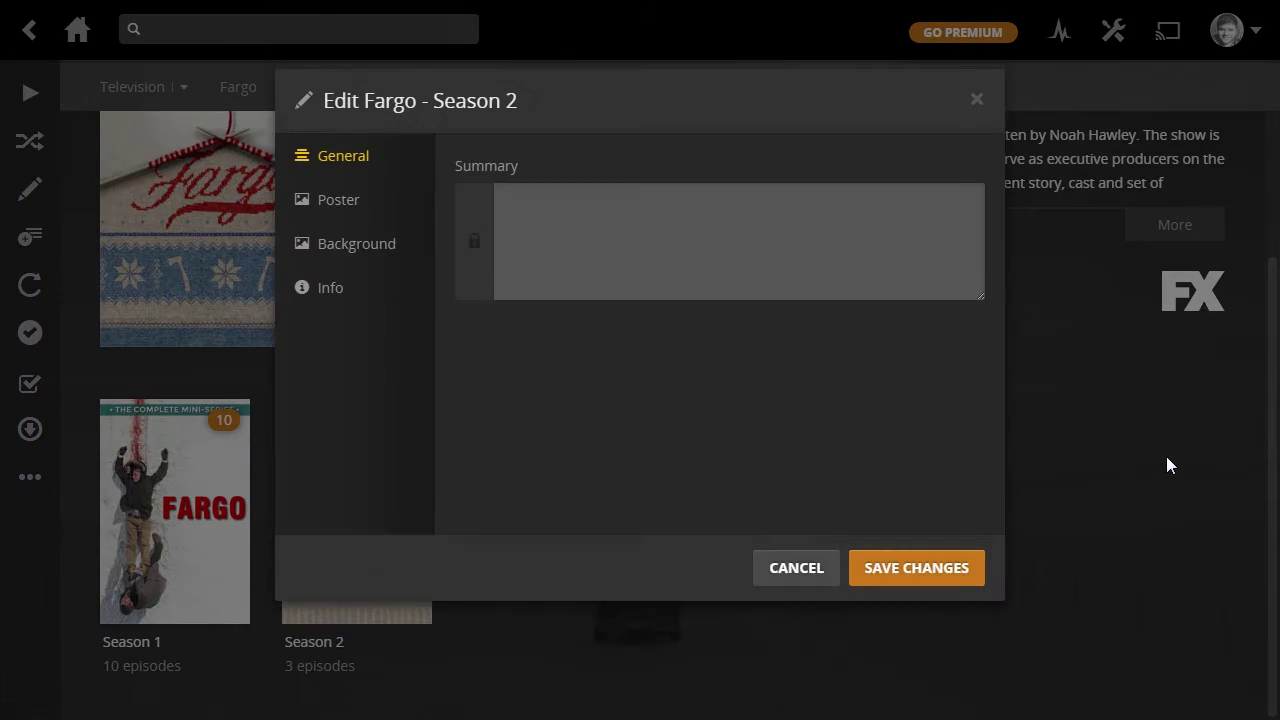
pyautogui.hotkey('shift', 'Tab')
pyautogui.press('Return')
pyautogui.press('Tab')
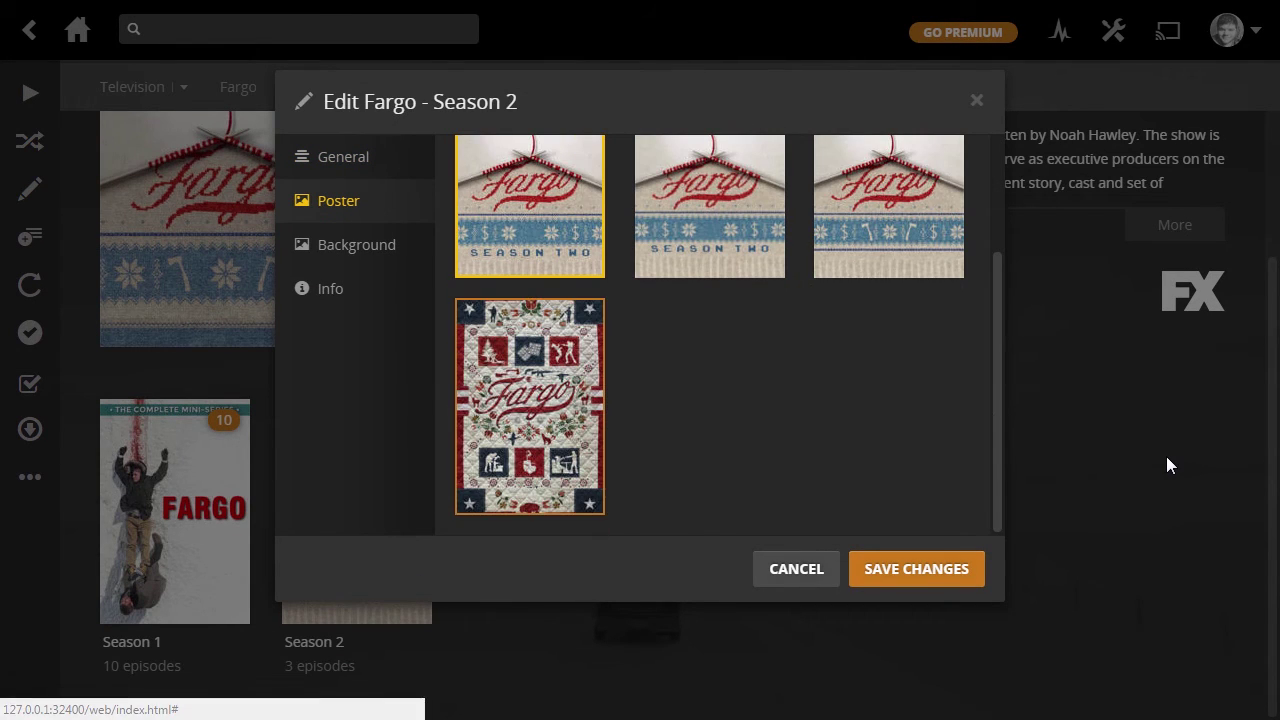
pyautogui.press('Return')
pyautogui.press('Tab')
pyautogui.press('Return')
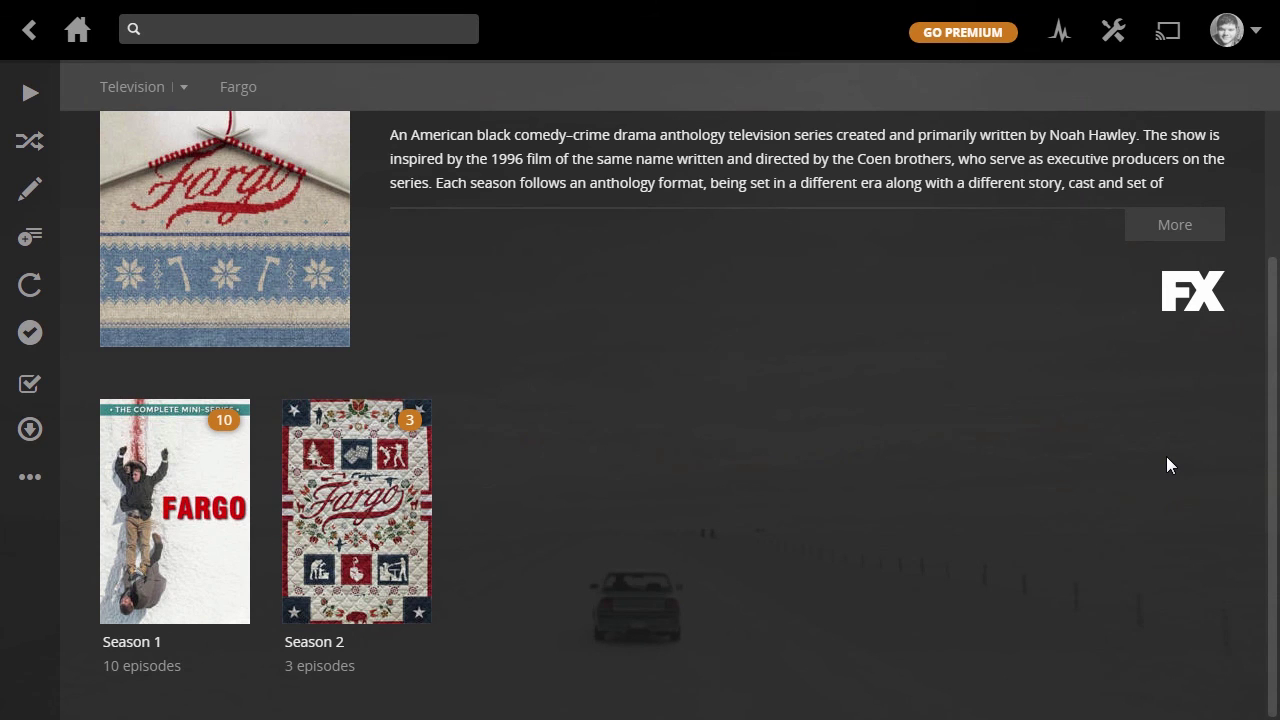
# - Open Fargo Season 2, examine the editable details of the episode Before the Law and close them without saving
pyautogui.hotkey('shift', 'Tab')
pyautogui.hotkey('shift', 'Tab')
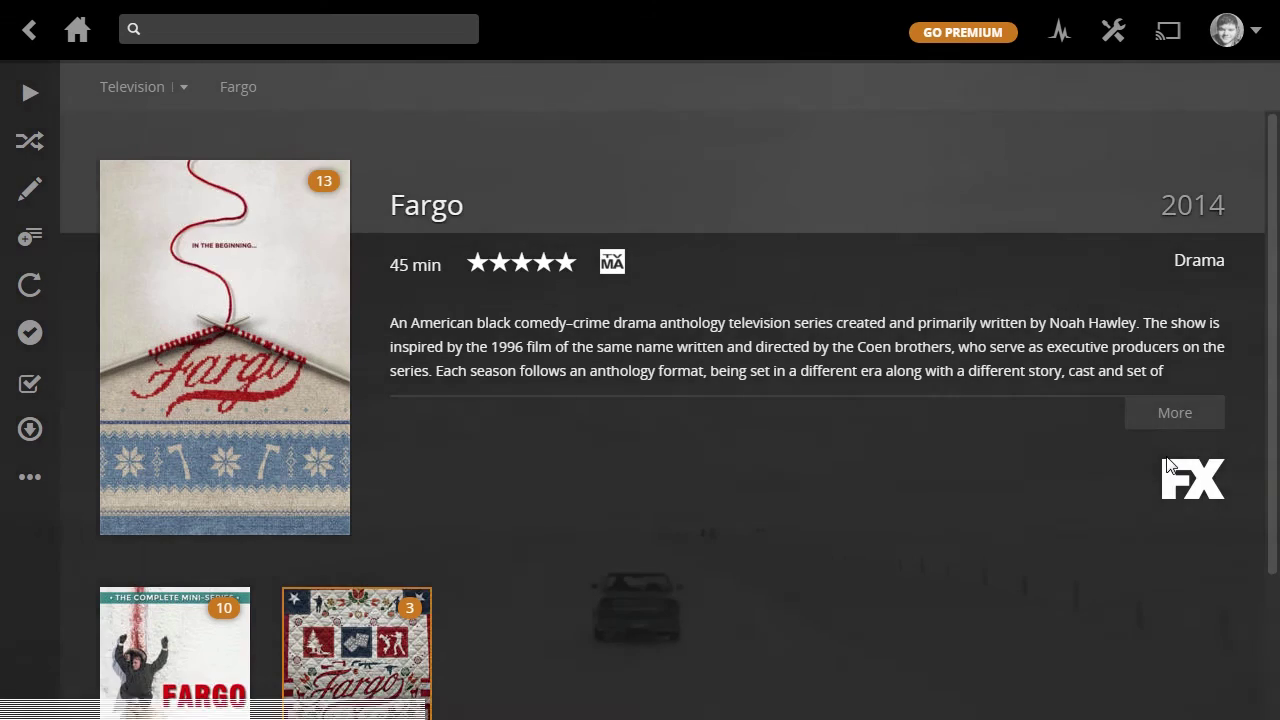
pyautogui.press('Return')
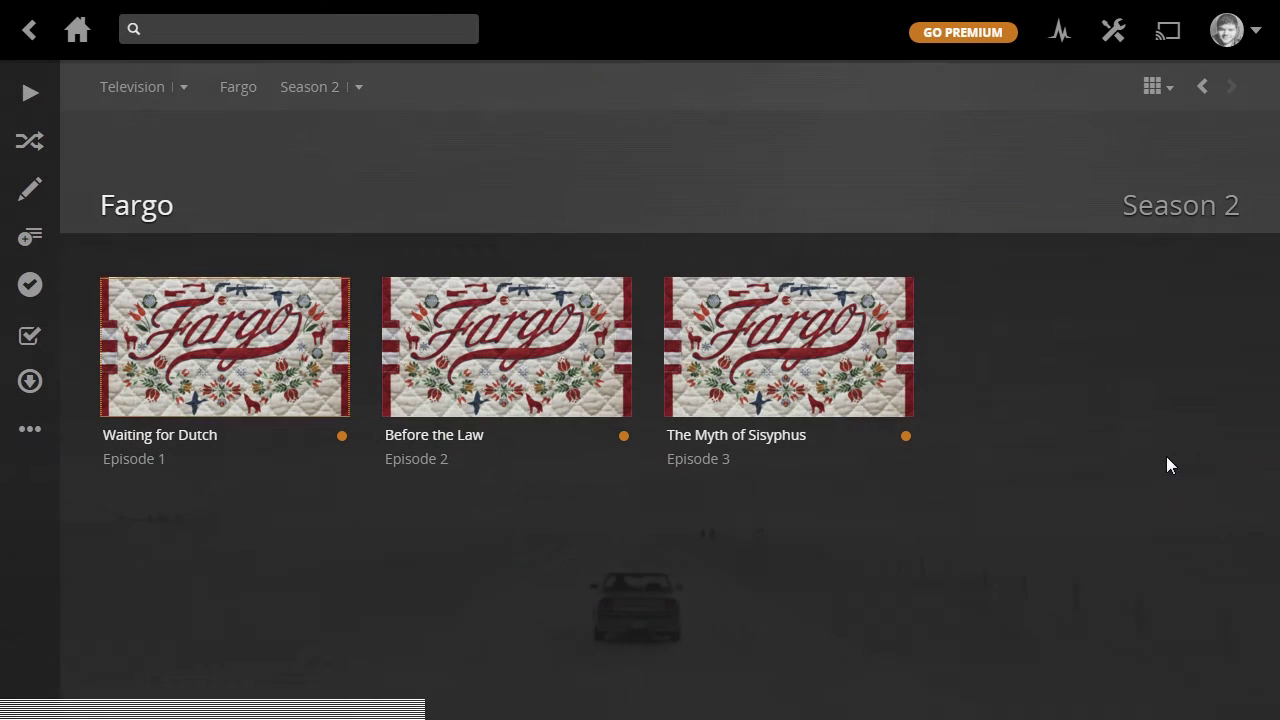
pyautogui.press('Tab')
pyautogui.press('e')
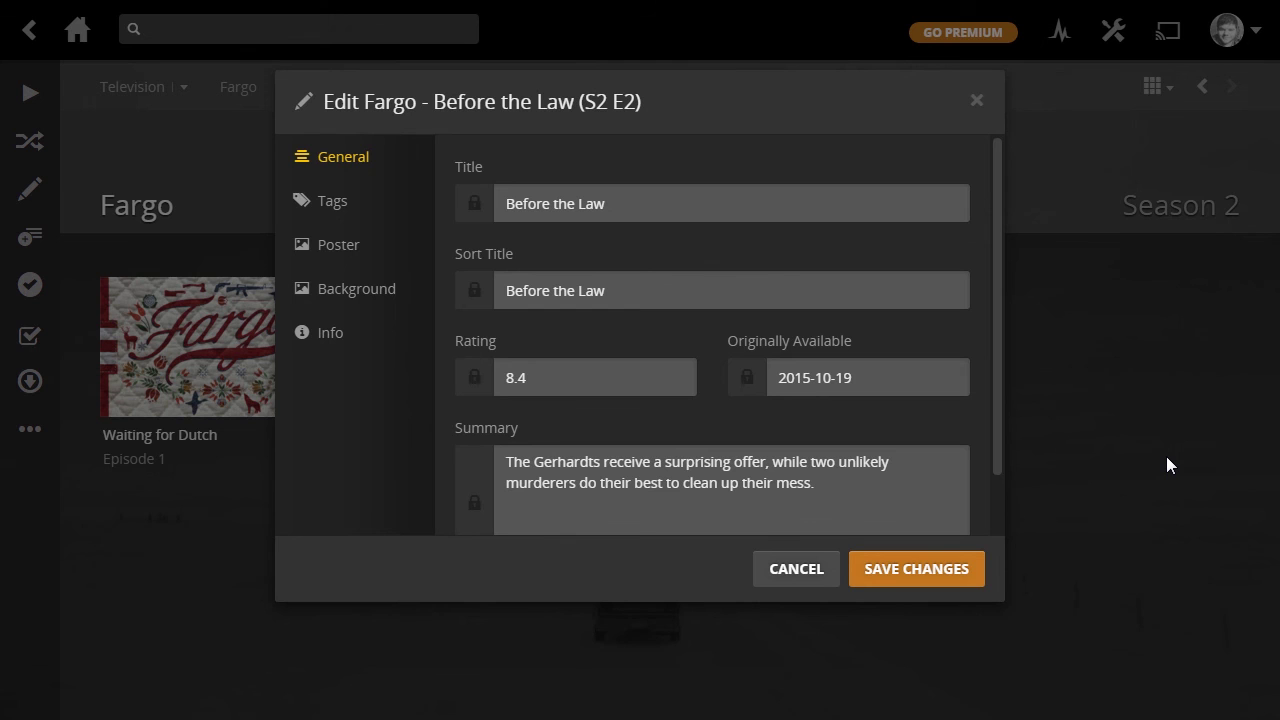
pyautogui.press('Down')
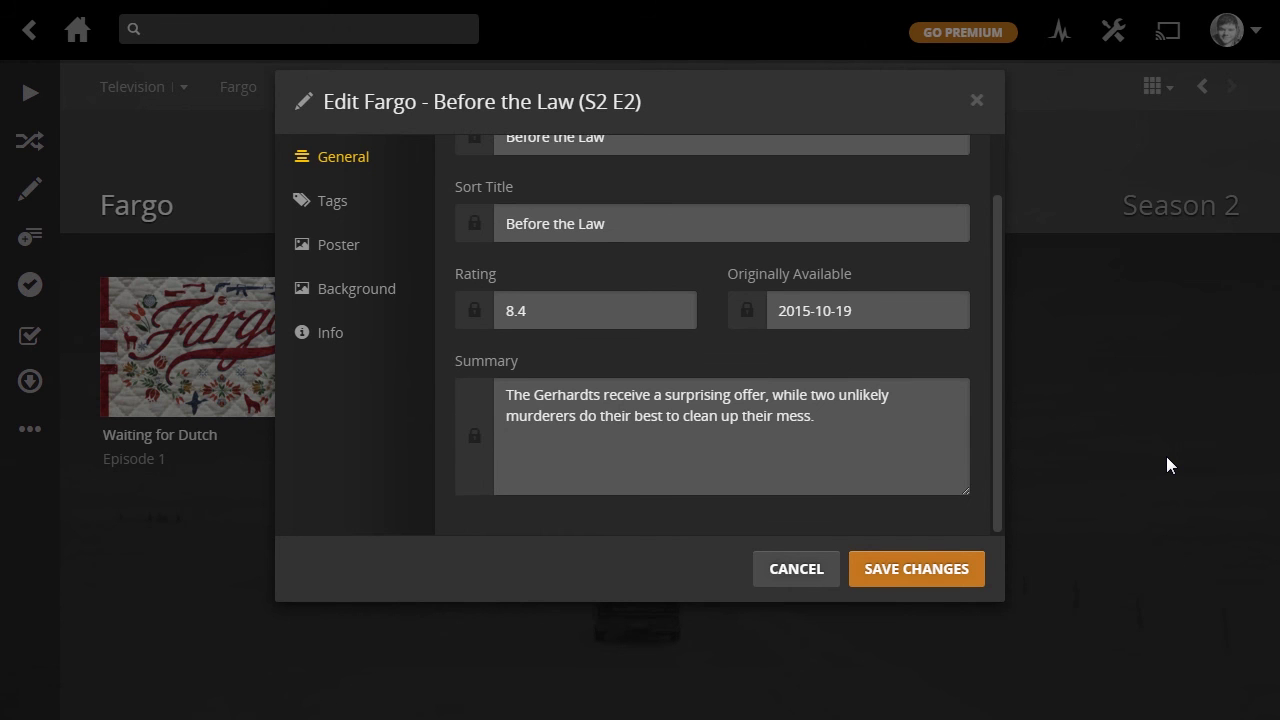
pyautogui.press('Up')
pyautogui.press('Escape')
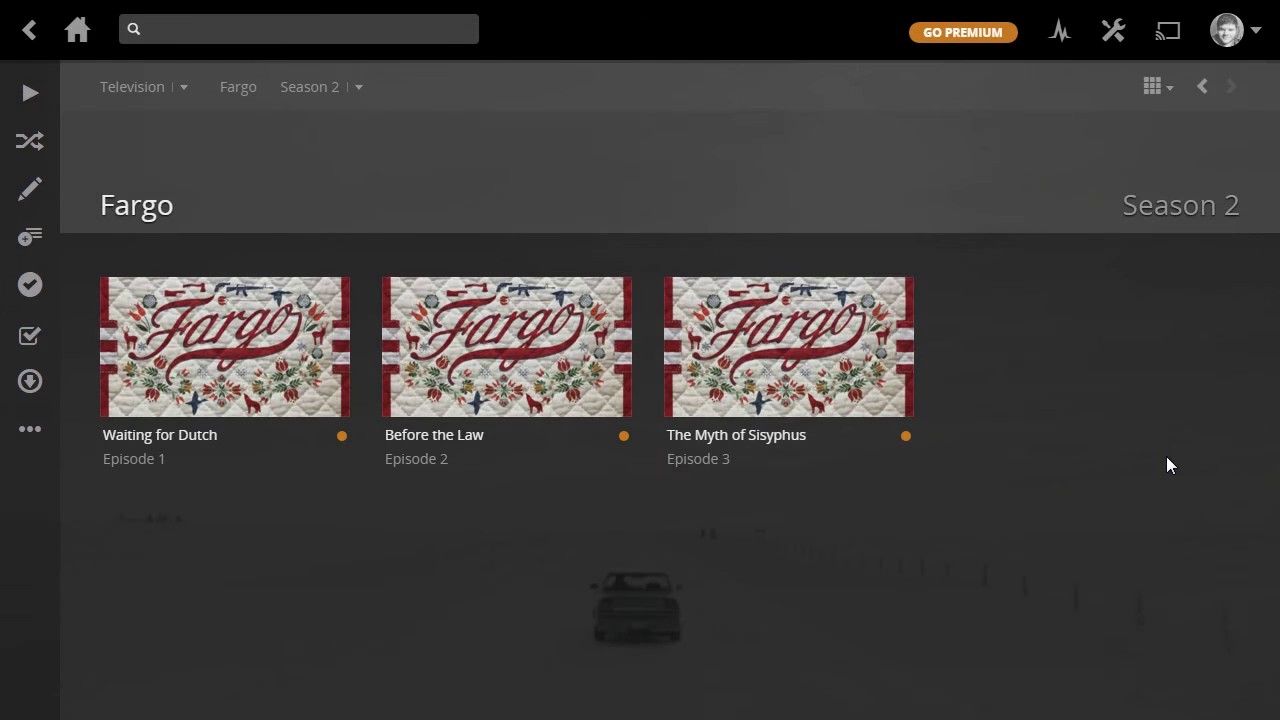
# - Return to the home page and open the Film library to view its movies
pyautogui.press('BackSpace')
pyautogui.press('Tab')
pyautogui.press('Tab')
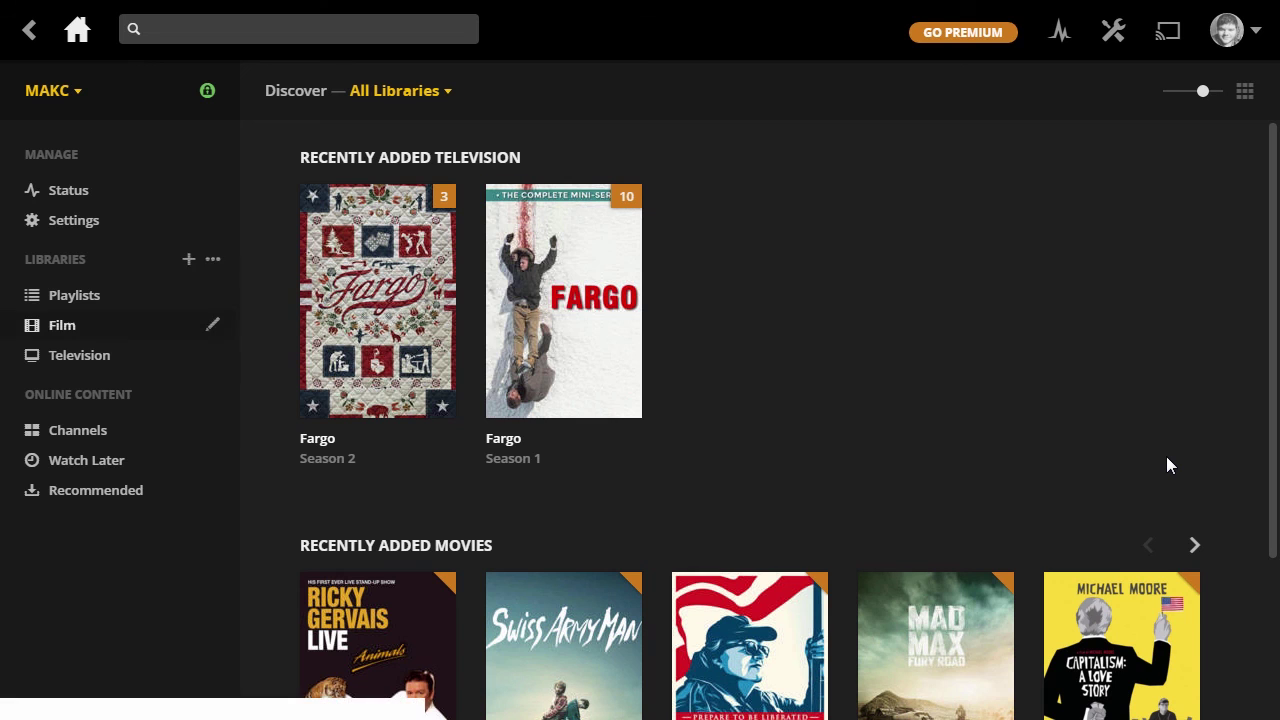
pyautogui.press('Return')
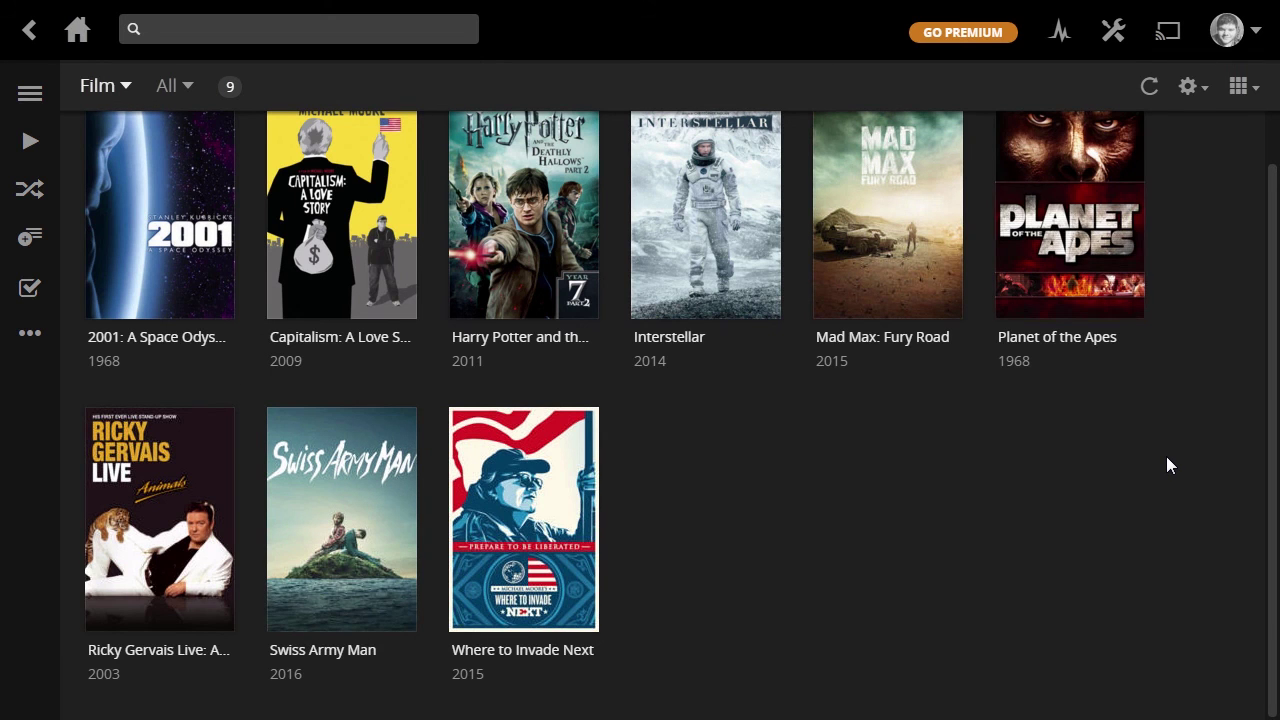
pyautogui.scroll(1, 1166, 456)
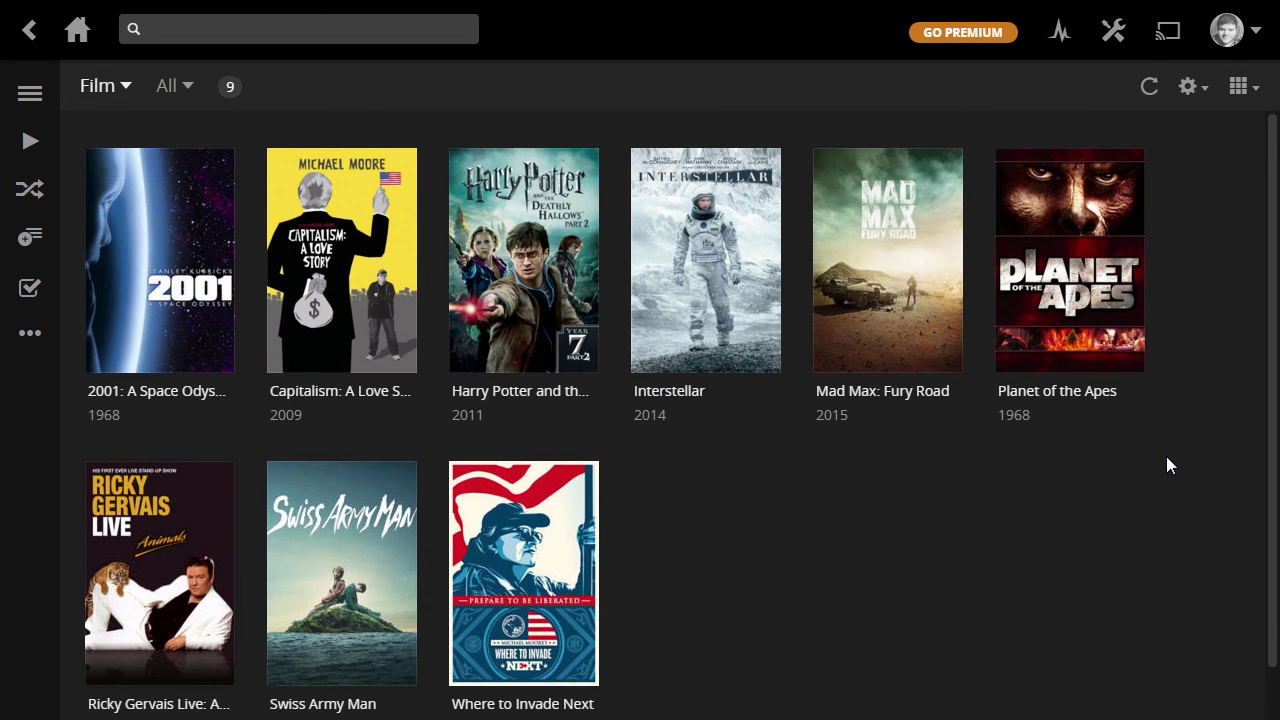